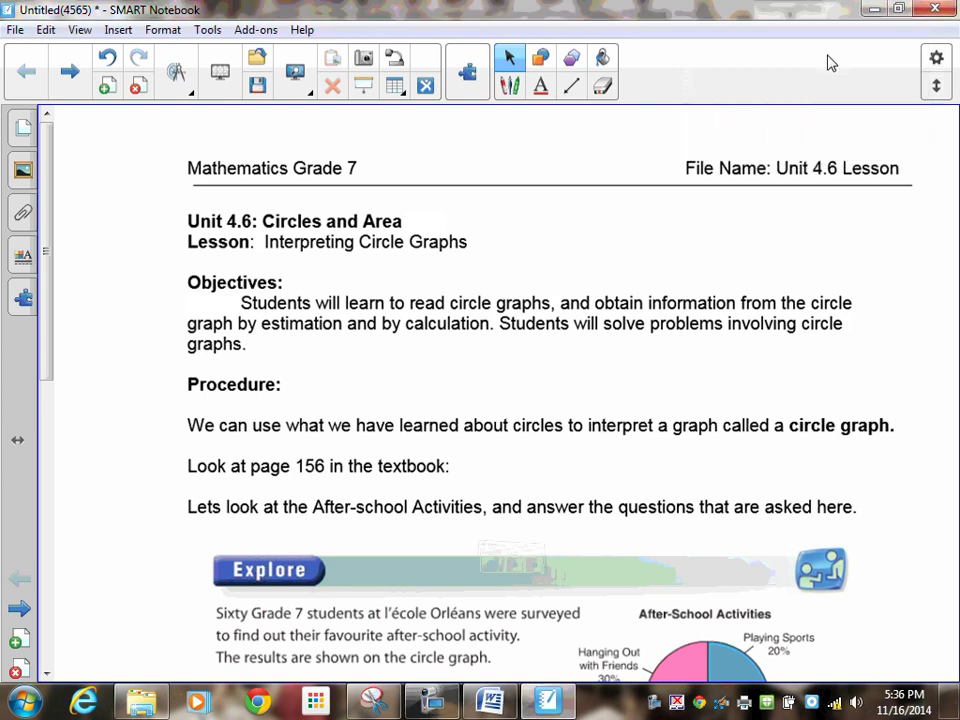
# - Scroll the lesson page down to the After-School Activities pie chart and Explore questions
pyautogui.moveTo(547, 700)
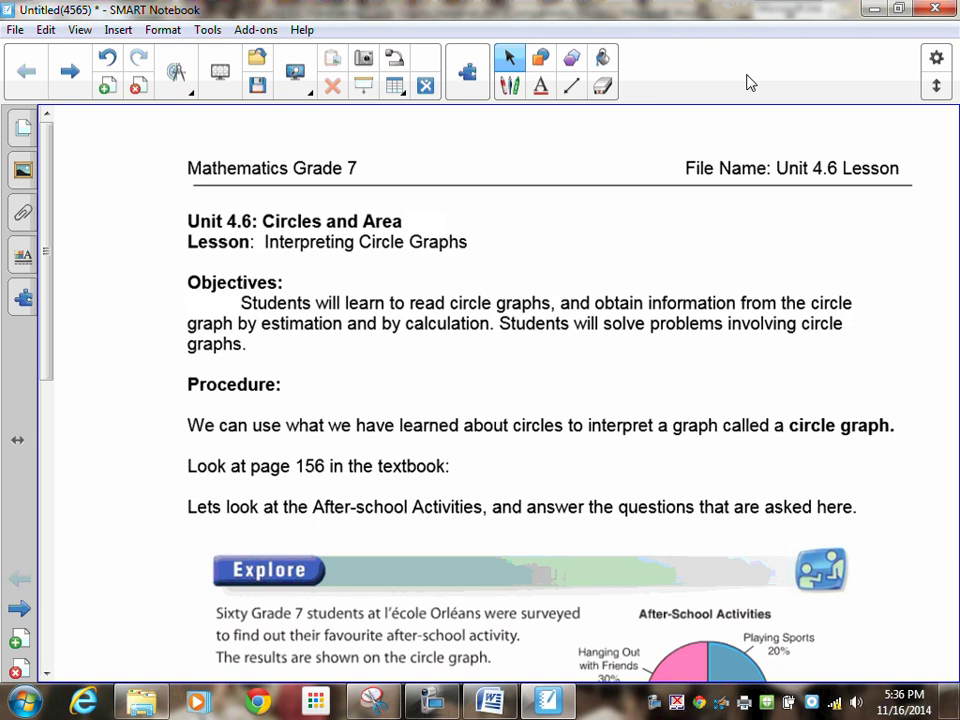
pyautogui.moveTo(47, 375); pyautogui.dragTo(47, 447)
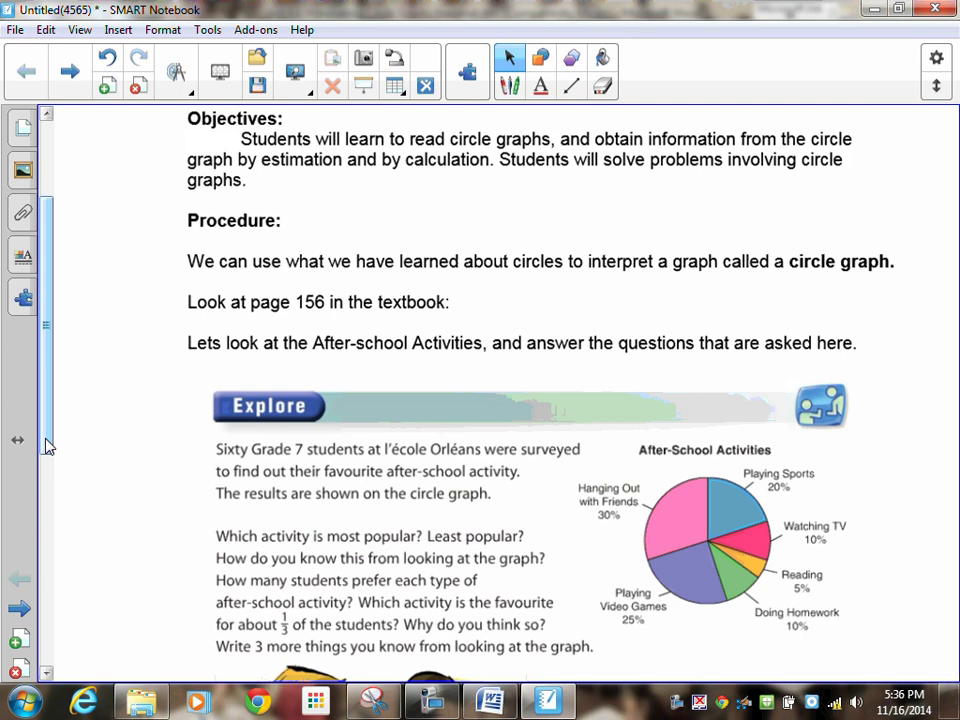
# - Circle 'Sixty' in green and erase the stray green ink from the pie chart
pyautogui.moveTo(46, 446); pyautogui.dragTo(45, 517)
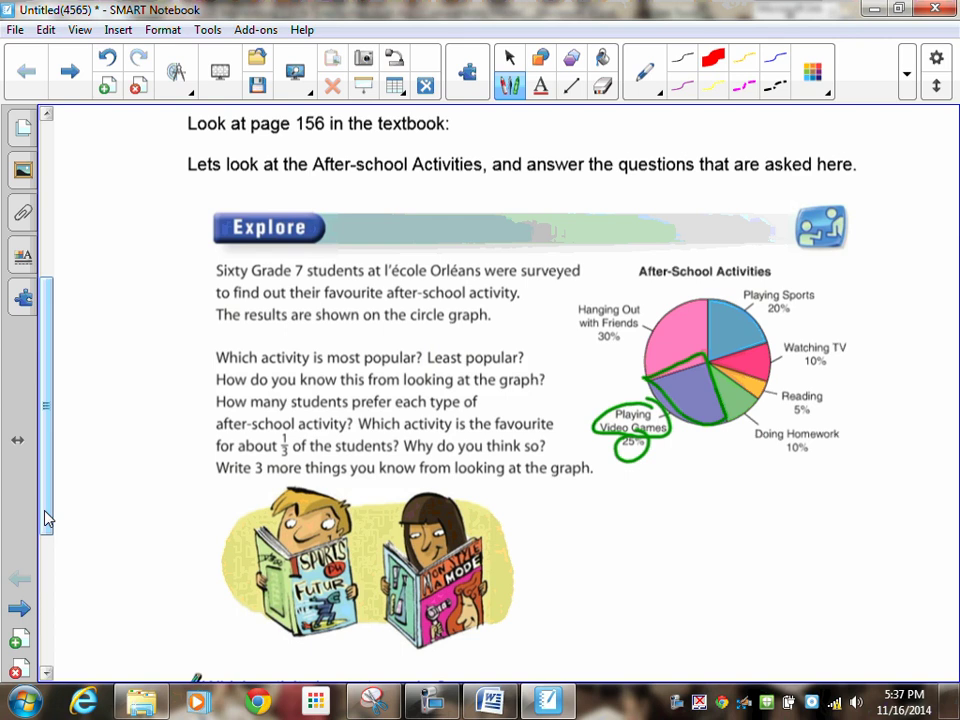
pyautogui.moveTo(256, 260)
pyautogui.mouseDown()
pyautogui.moveTo(213, 282)
pyautogui.moveTo(262, 284)
pyautogui.mouseUp()
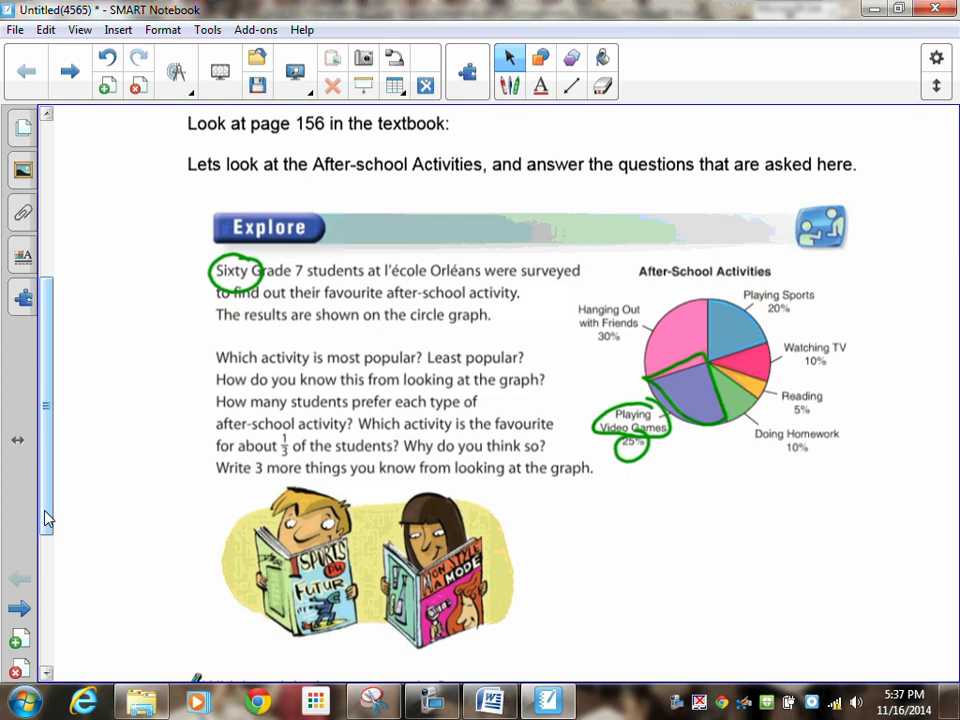
pyautogui.moveTo(730, 370)
pyautogui.mouseDown()
pyautogui.moveTo(700, 420)
pyautogui.moveTo(645, 420)
pyautogui.moveTo(681, 436)
pyautogui.mouseUp()
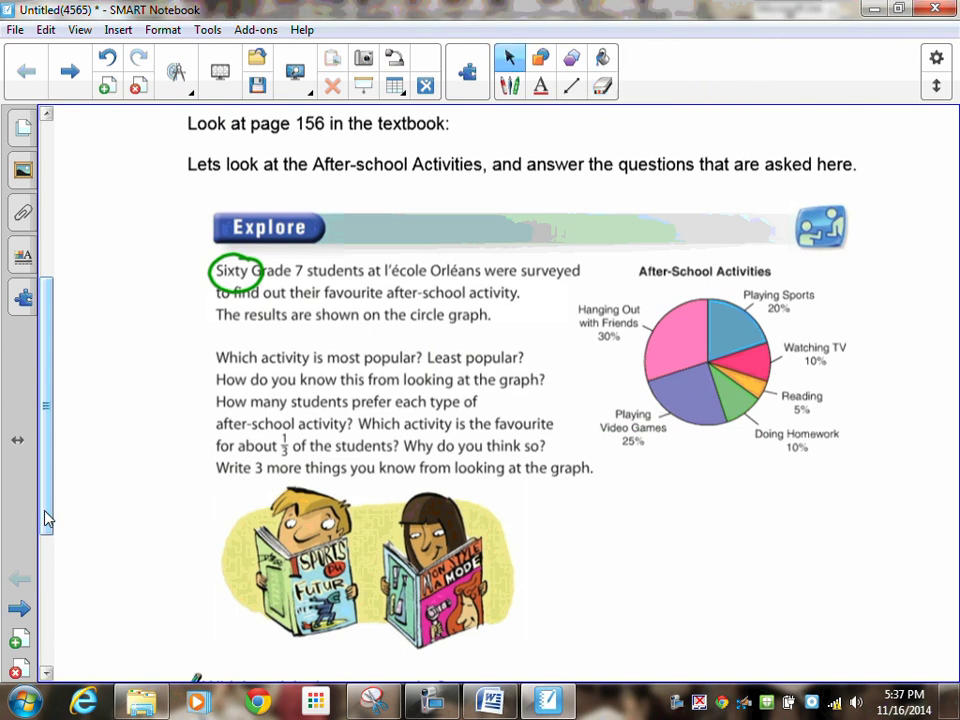
# - In blue, underline 'most', outline the friends slice, and underline the 30% and 25% labels
pyautogui.scroll(-3, 124, 576)
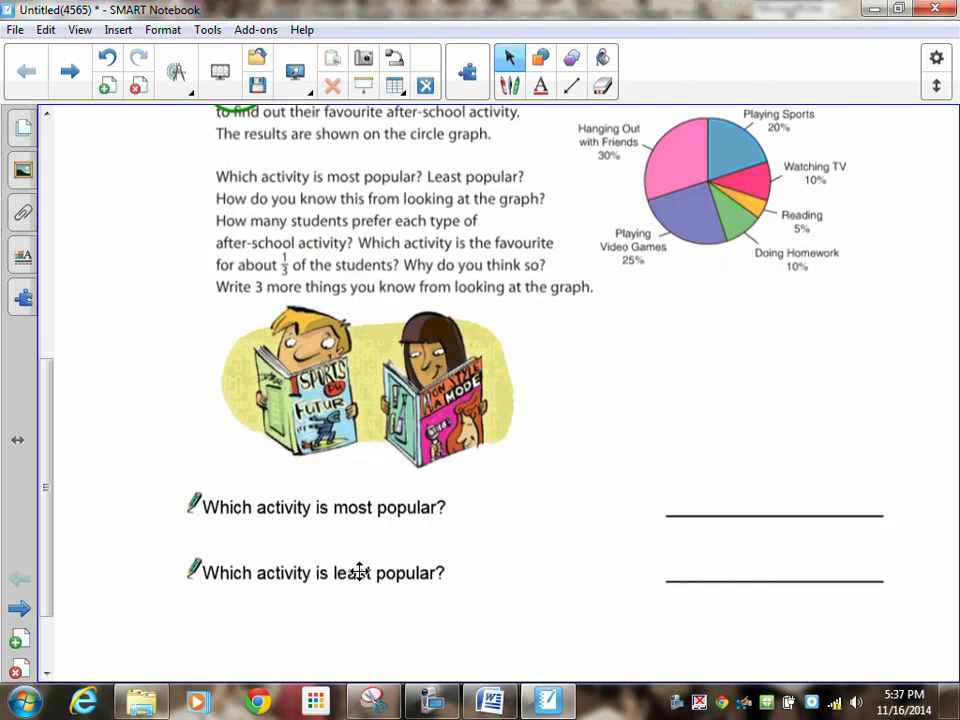
pyautogui.scroll(1, 397, 557)
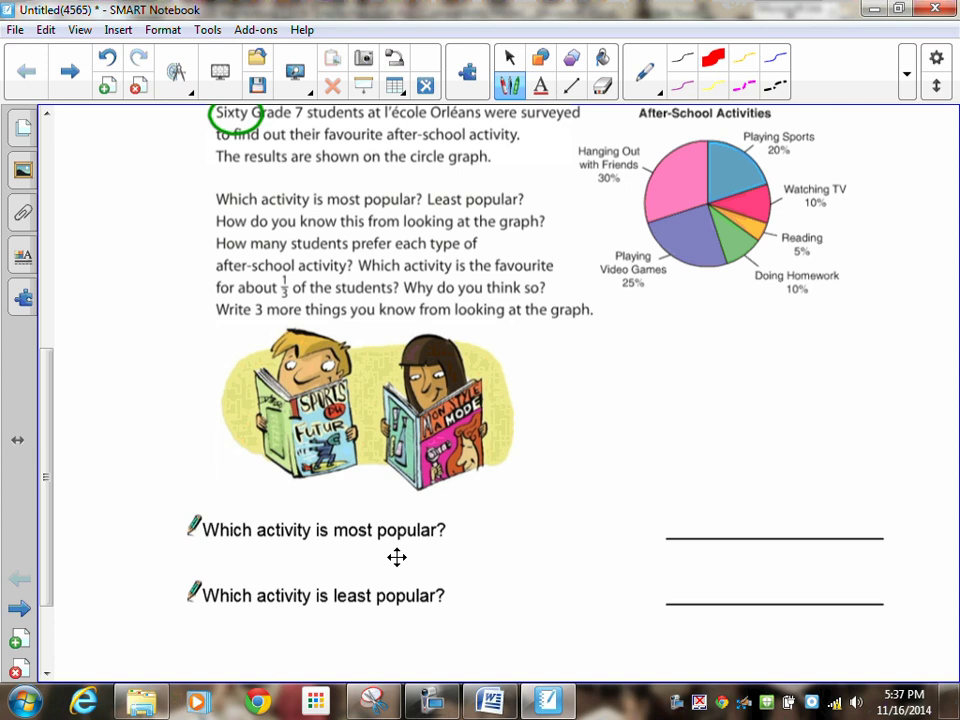
pyautogui.moveTo(337, 547); pyautogui.dragTo(366, 551)
pyautogui.moveTo(708, 140)
pyautogui.mouseDown()
pyautogui.moveTo(675, 145)
pyautogui.moveTo(642, 213)
pyautogui.moveTo(669, 222)
pyautogui.moveTo(704, 209)
pyautogui.moveTo(708, 140)
pyautogui.mouseUp()
pyautogui.moveTo(596, 189); pyautogui.dragTo(616, 195)
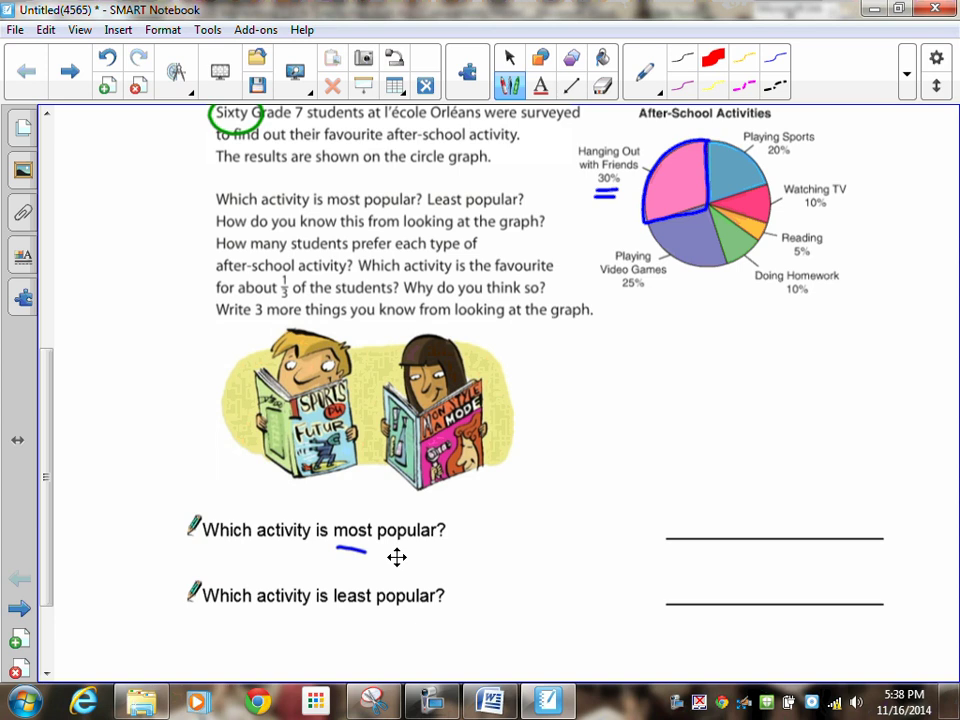
pyautogui.moveTo(621, 297); pyautogui.dragTo(652, 297)
# - Handwrite 'Hanging with friends' on the most popular answer line
pyautogui.moveTo(656, 488); pyautogui.dragTo(656, 525)
pyautogui.moveTo(668, 488); pyautogui.dragTo(670, 525)
pyautogui.moveTo(657, 508); pyautogui.dragTo(671, 507)
pyautogui.moveTo(688, 508)
pyautogui.mouseDown()
pyautogui.moveTo(680, 515)
pyautogui.moveTo(708, 523)
pyautogui.mouseUp()
pyautogui.moveTo(723, 506); pyautogui.dragTo(714, 548)
pyautogui.moveTo(737, 511)
pyautogui.mouseDown()
pyautogui.moveTo(738, 524)
pyautogui.moveTo(762, 517)
pyautogui.mouseUp()
pyautogui.click(738, 503)
pyautogui.moveTo(774, 508); pyautogui.dragTo(764, 550)
pyautogui.click(784, 517)
pyautogui.moveTo(772, 506); pyautogui.dragTo(792, 508)
pyautogui.moveTo(797, 508)
pyautogui.mouseDown()
pyautogui.moveTo(829, 502)
pyautogui.moveTo(837, 527)
pyautogui.moveTo(856, 494)
pyautogui.moveTo(852, 526)
pyautogui.mouseUp()
pyautogui.moveTo(866, 508)
pyautogui.mouseDown()
pyautogui.moveTo(867, 520)
pyautogui.moveTo(908, 520)
pyautogui.mouseUp()
pyautogui.moveTo(926, 488)
pyautogui.mouseDown()
pyautogui.moveTo(916, 521)
pyautogui.moveTo(934, 521)
pyautogui.mouseUp()
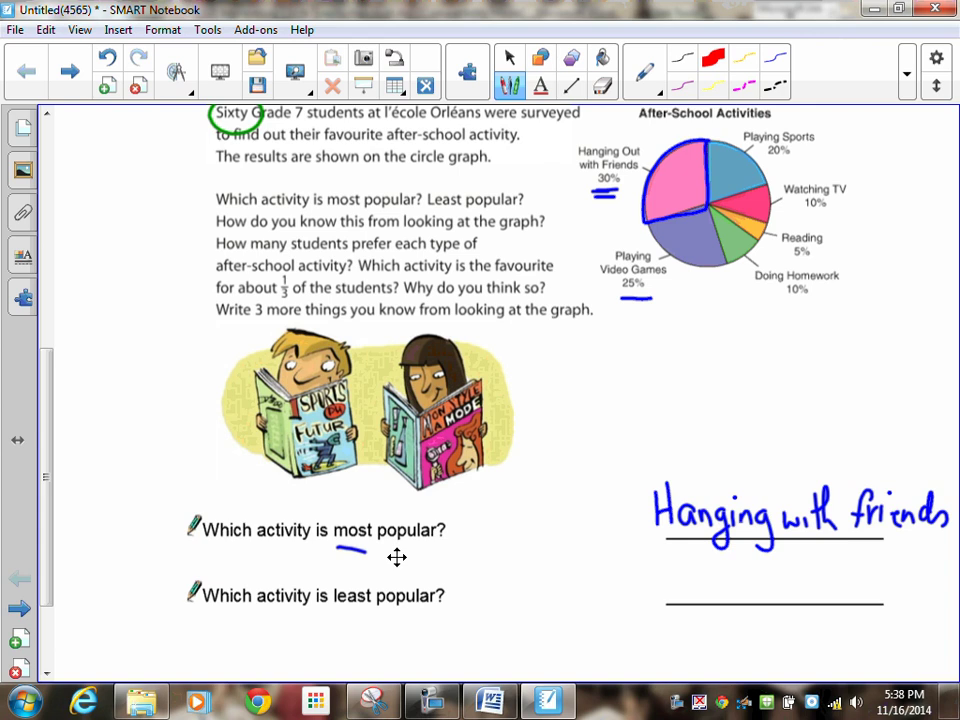
# - Circle Reading 5%, write 'Reading' as the least popular answer, and go to the next page
pyautogui.moveTo(815, 226); pyautogui.dragTo(800, 227)
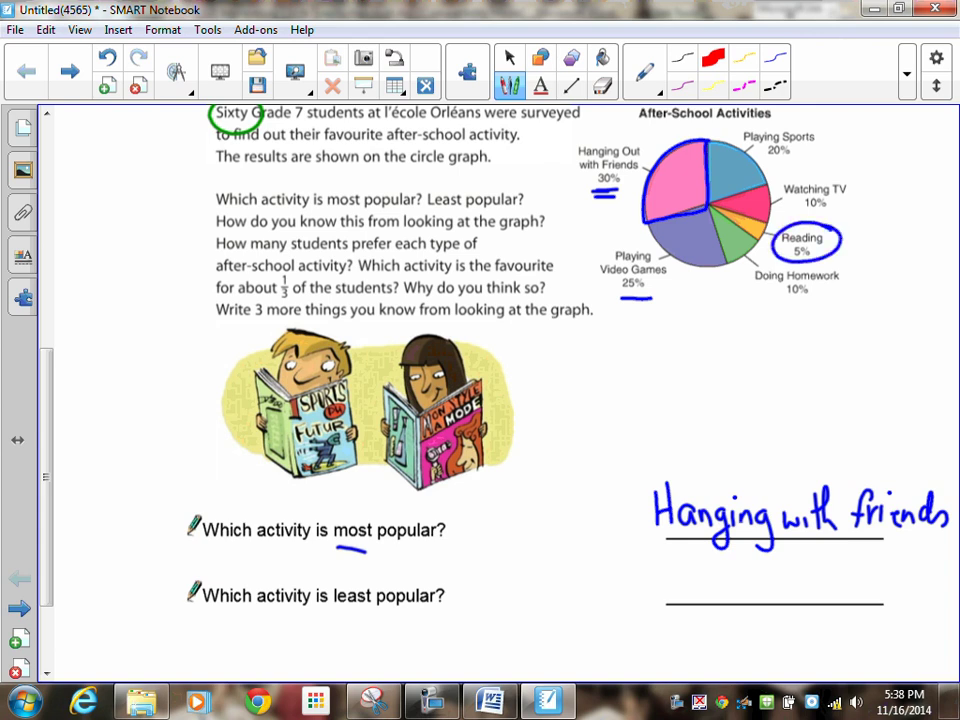
pyautogui.moveTo(671, 568)
pyautogui.mouseDown()
pyautogui.moveTo(671, 598)
pyautogui.moveTo(675, 582)
pyautogui.moveTo(693, 599)
pyautogui.mouseUp()
pyautogui.moveTo(711, 587)
pyautogui.mouseDown()
pyautogui.moveTo(711, 598)
pyautogui.moveTo(758, 600)
pyautogui.mouseUp()
pyautogui.click(741, 590)
pyautogui.moveTo(763, 600)
pyautogui.mouseDown()
pyautogui.moveTo(768, 588)
pyautogui.moveTo(776, 600)
pyautogui.mouseUp()
pyautogui.moveTo(792, 585)
pyautogui.mouseDown()
pyautogui.moveTo(782, 594)
pyautogui.moveTo(790, 633)
pyautogui.mouseUp()
pyautogui.click(759, 576)
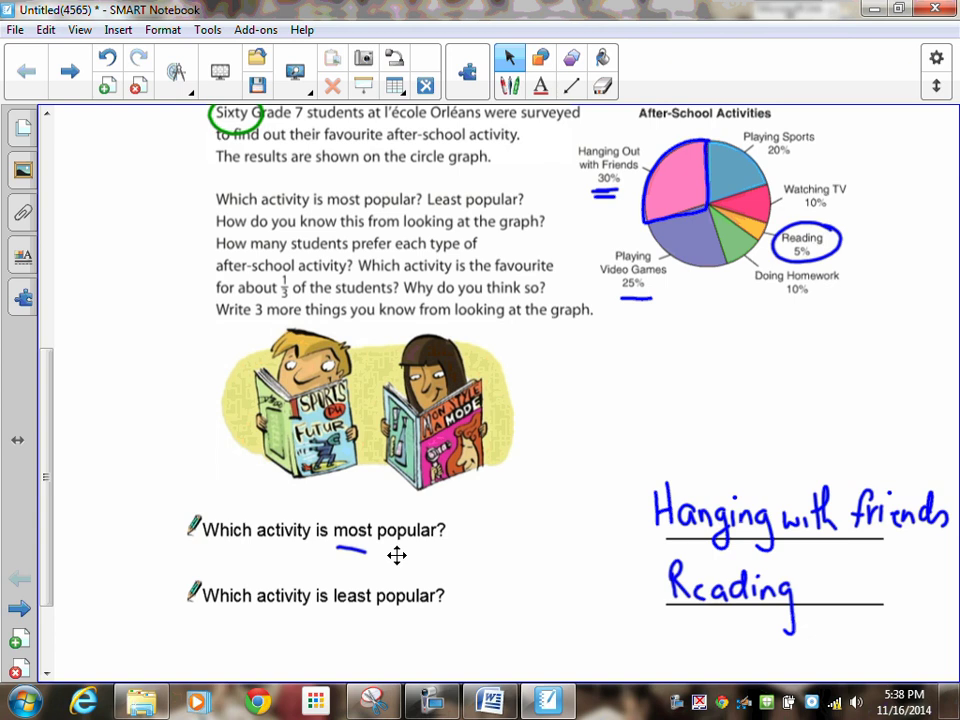
pyautogui.click(69, 71)
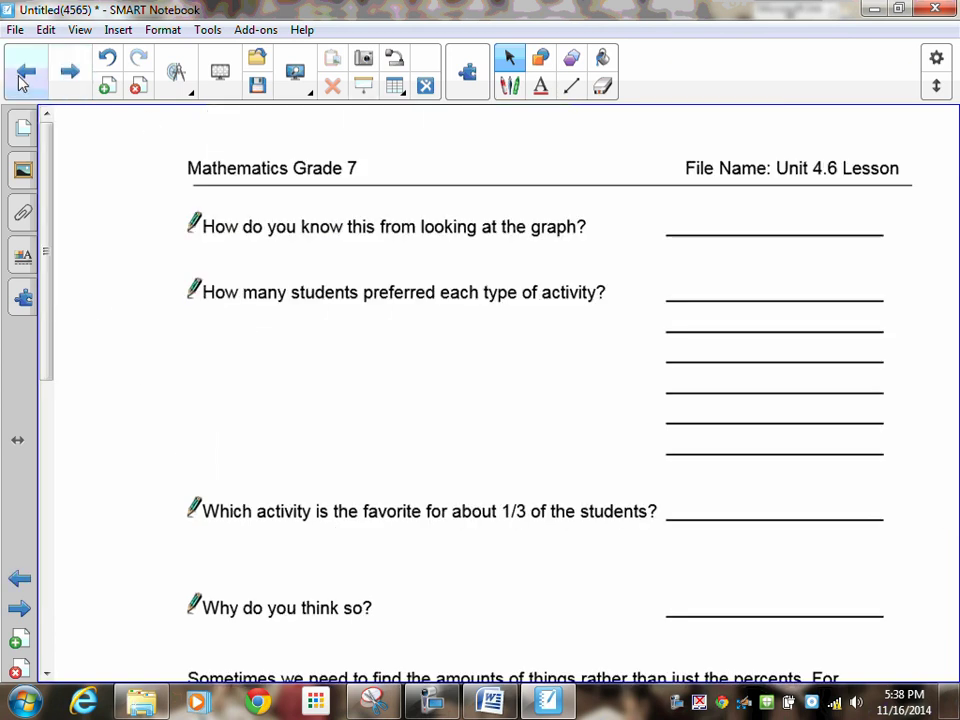
# - Return to the Explore page and erase the blue marks around the pie chart with a large eraser
pyautogui.click(26, 71)
pyautogui.scroll(-5, 505, 425)
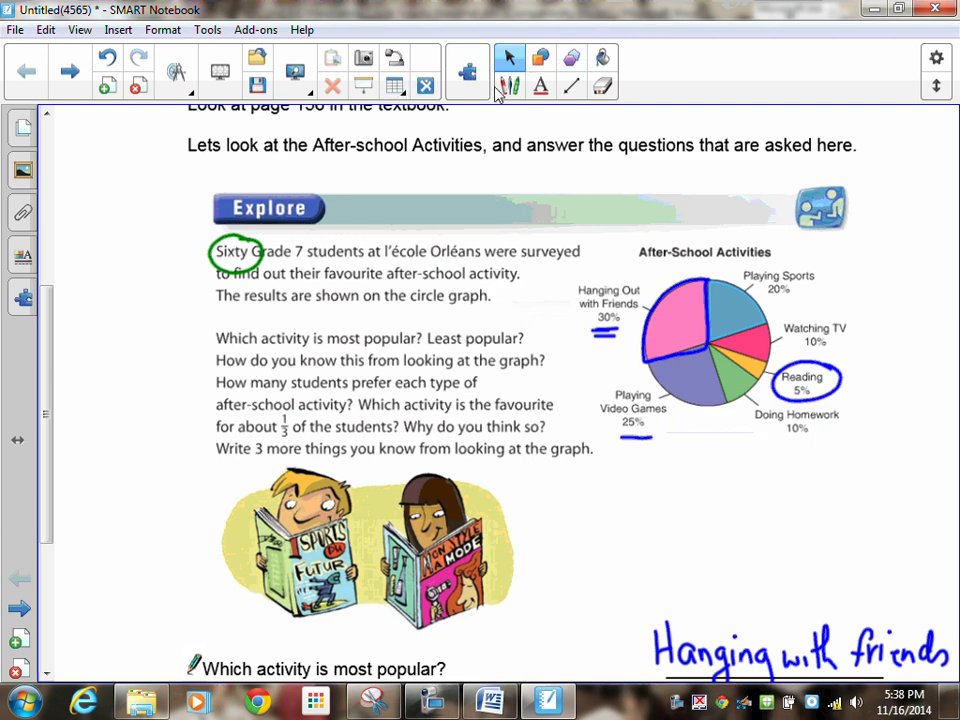
pyautogui.click(604, 87)
pyautogui.click(734, 80)
pyautogui.moveTo(605, 330)
pyautogui.mouseDown()
pyautogui.moveTo(921, 407)
pyautogui.moveTo(636, 436)
pyautogui.mouseUp()
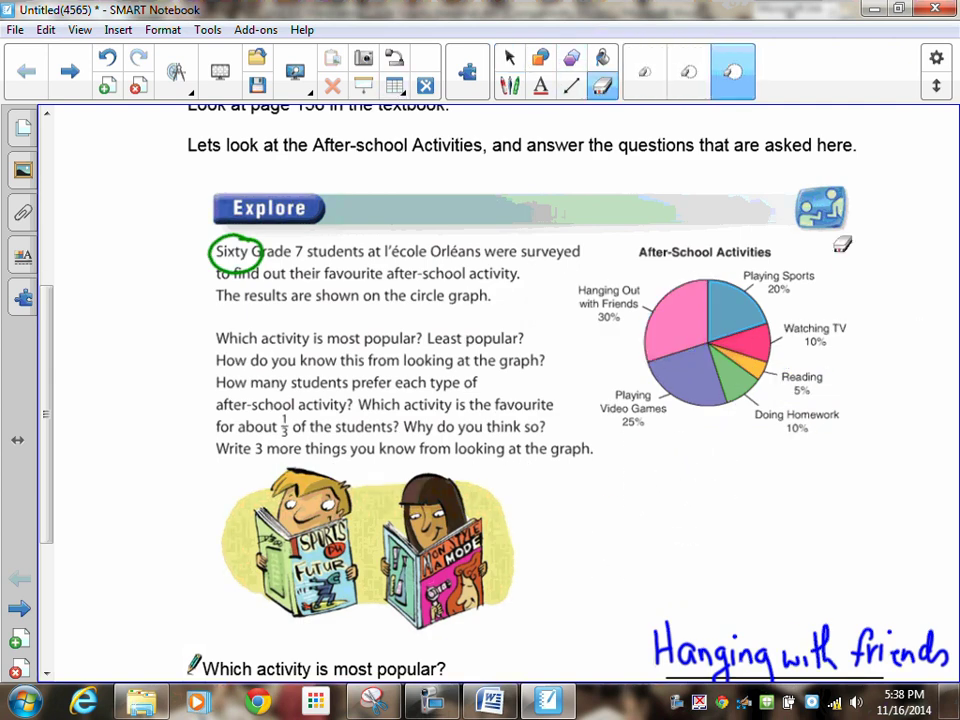
# - Take a Snipping Tool capture of the After-School Activities pie chart
pyautogui.click(372, 706)
pyautogui.click(680, 235)
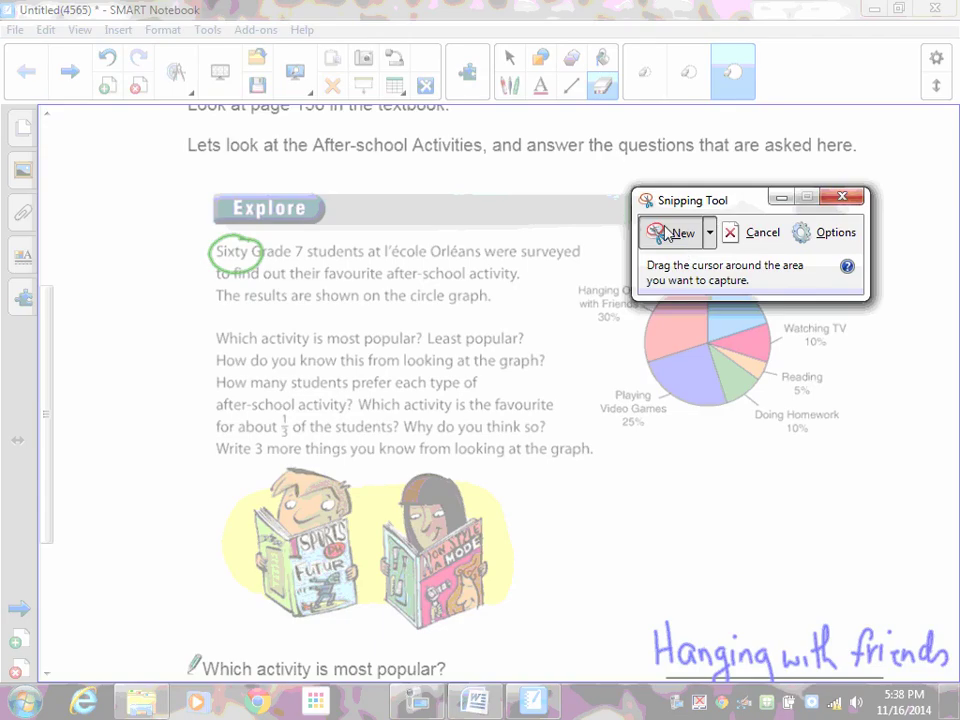
pyautogui.moveTo(735, 203); pyautogui.dragTo(302, 186)
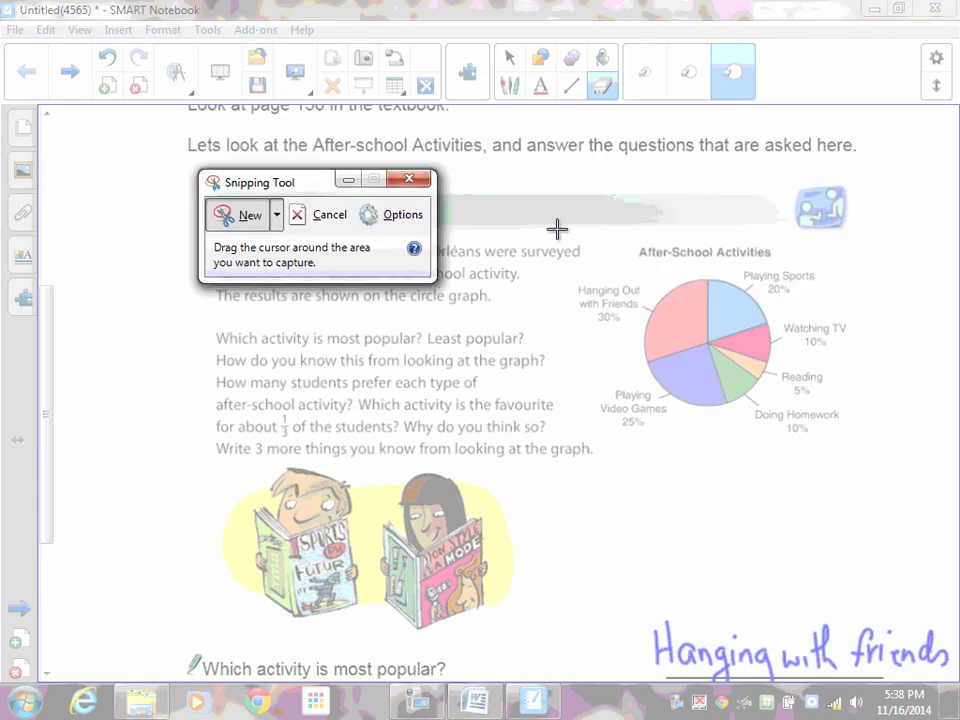
pyautogui.moveTo(563, 240); pyautogui.dragTo(882, 457)
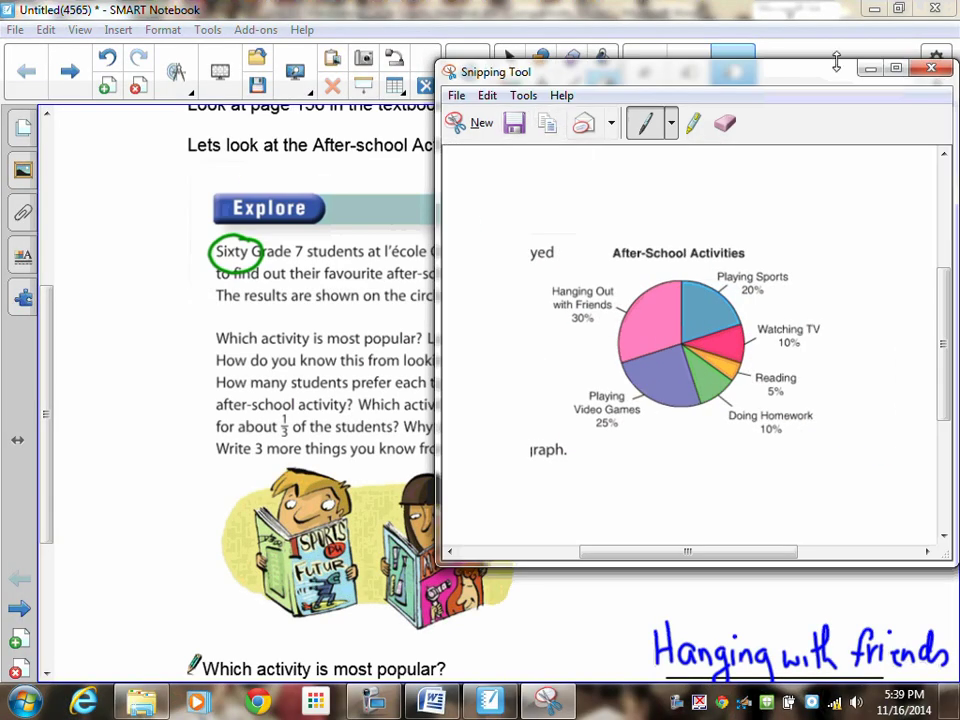
pyautogui.click(869, 69)
# - Paste the captured pie chart onto the next questions page
pyautogui.click(70, 74)
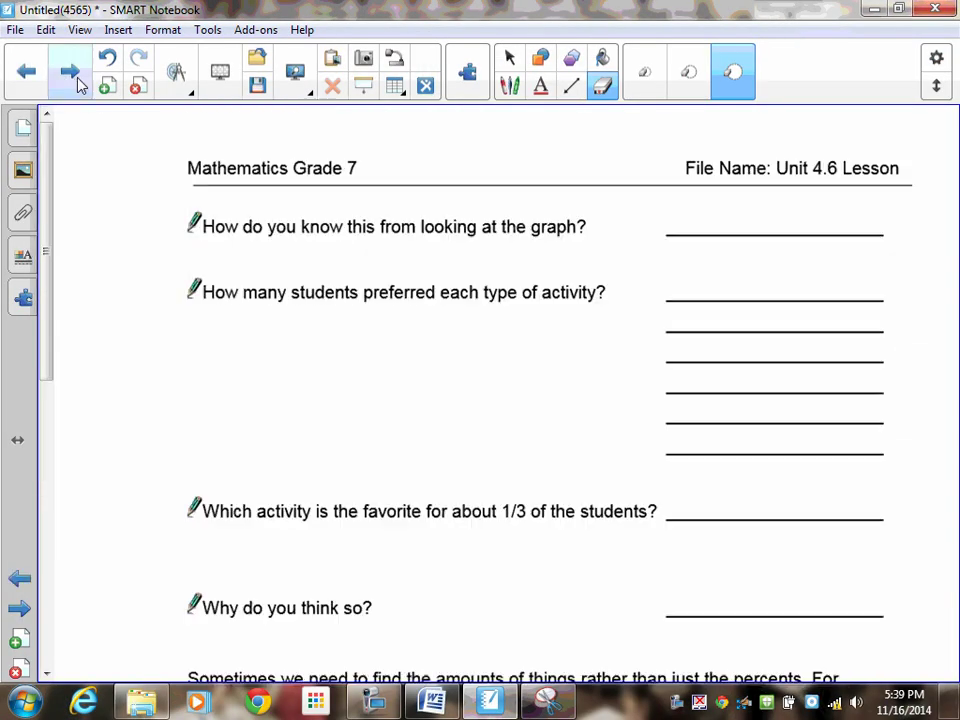
pyautogui.click(364, 86)
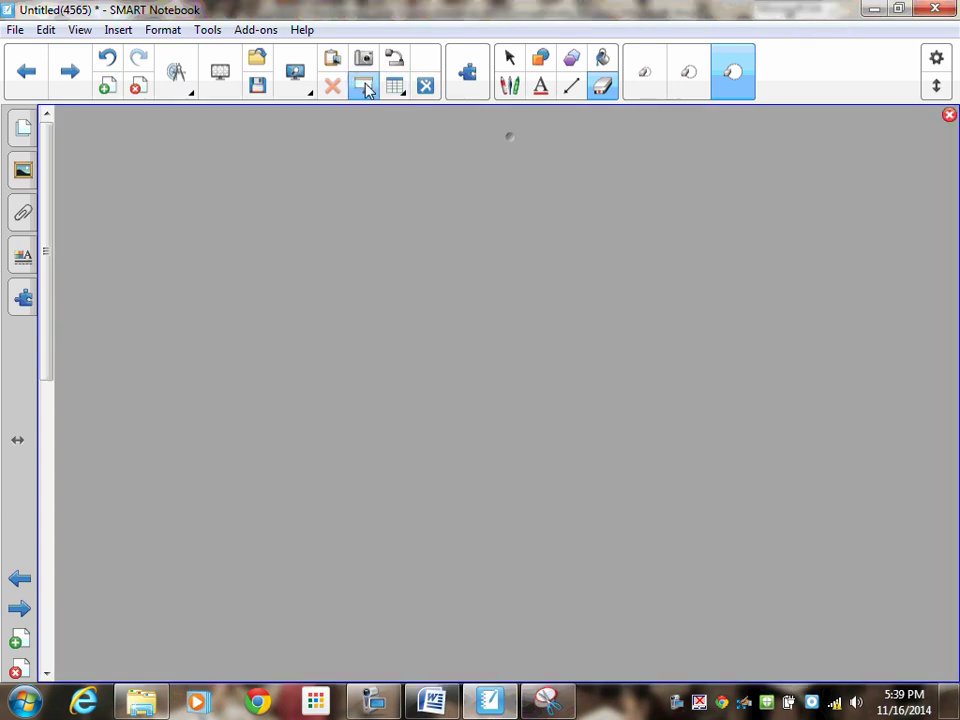
pyautogui.press('Escape')
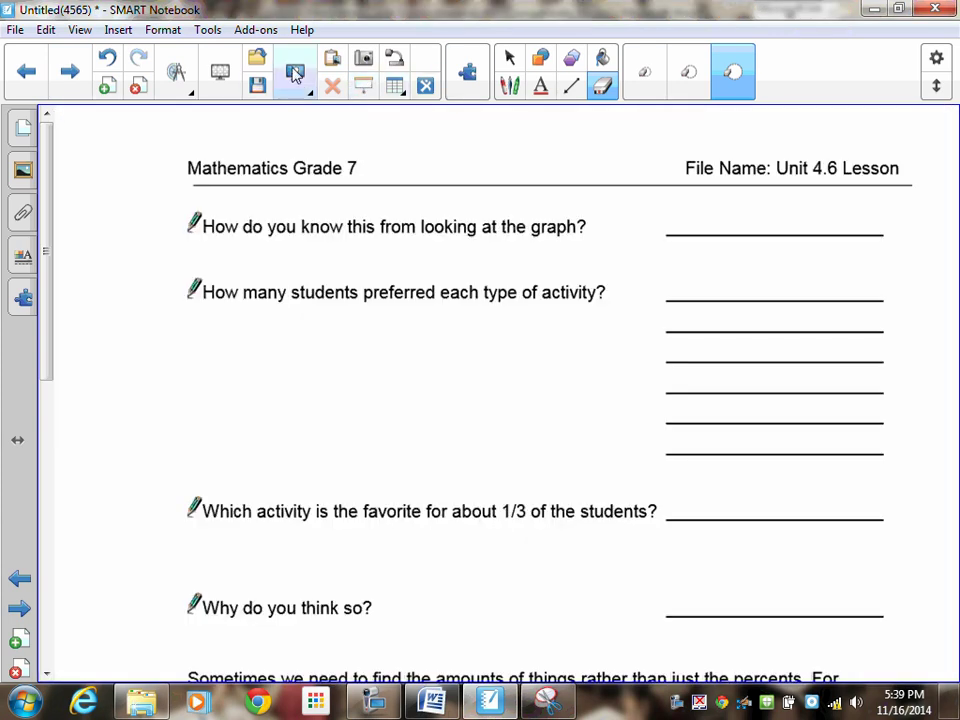
pyautogui.click(330, 58)
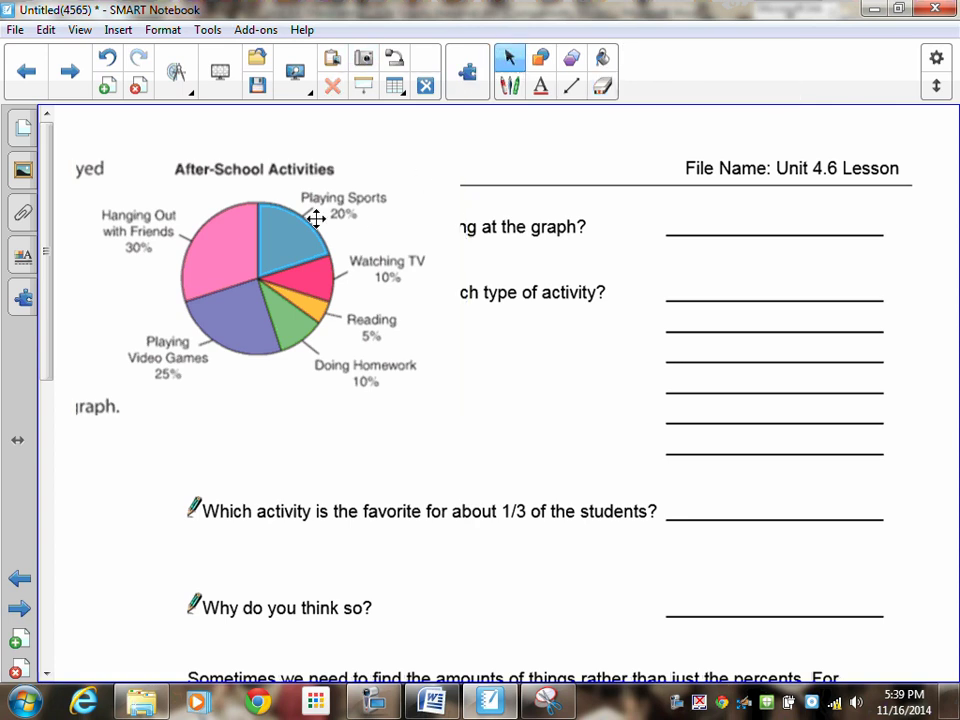
# - Move the pasted chart down and outline the Hanging Out slice and 30% label in red
pyautogui.moveTo(285, 251); pyautogui.dragTo(398, 413)
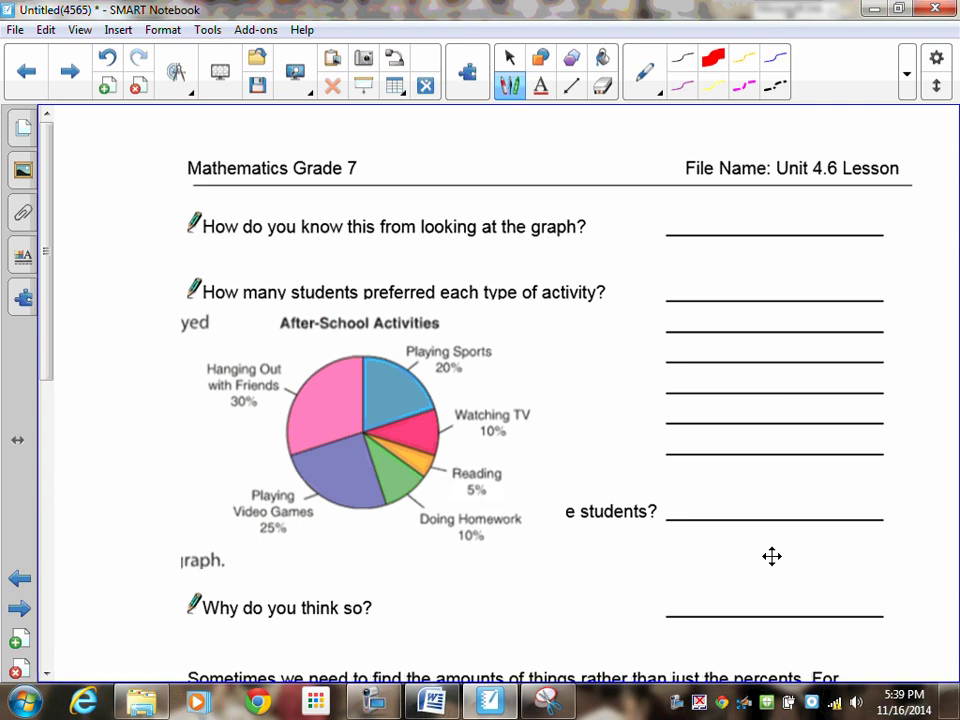
pyautogui.moveTo(292, 456)
pyautogui.mouseDown()
pyautogui.moveTo(338, 440)
pyautogui.moveTo(365, 409)
pyautogui.moveTo(365, 357)
pyautogui.moveTo(326, 359)
pyautogui.moveTo(290, 452)
pyautogui.mouseUp()
pyautogui.moveTo(255, 379)
pyautogui.mouseDown()
pyautogui.moveTo(258, 412)
pyautogui.moveTo(262, 383)
pyautogui.mouseUp()
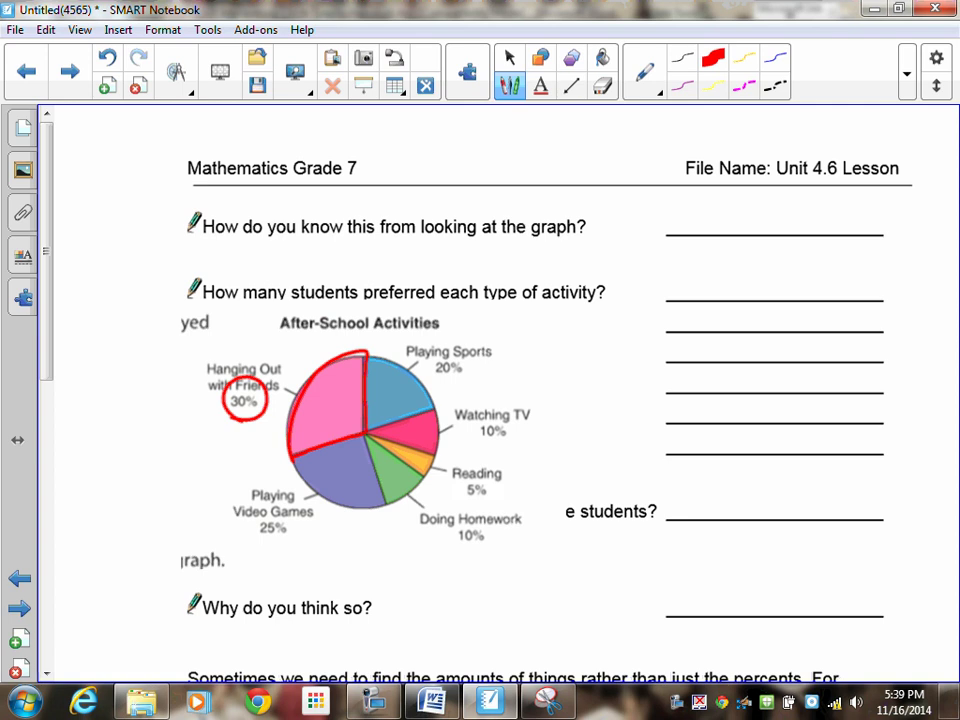
# - Write 'Sector size / %' in red beside the first question
pyautogui.moveTo(642, 210)
pyautogui.mouseDown()
pyautogui.moveTo(624, 238)
pyautogui.moveTo(693, 230)
pyautogui.moveTo(715, 214)
pyautogui.moveTo(729, 229)
pyautogui.moveTo(746, 229)
pyautogui.moveTo(751, 214)
pyautogui.moveTo(785, 245)
pyautogui.mouseUp()
pyautogui.moveTo(826, 202)
pyautogui.mouseDown()
pyautogui.moveTo(829, 231)
pyautogui.moveTo(844, 223)
pyautogui.mouseUp()
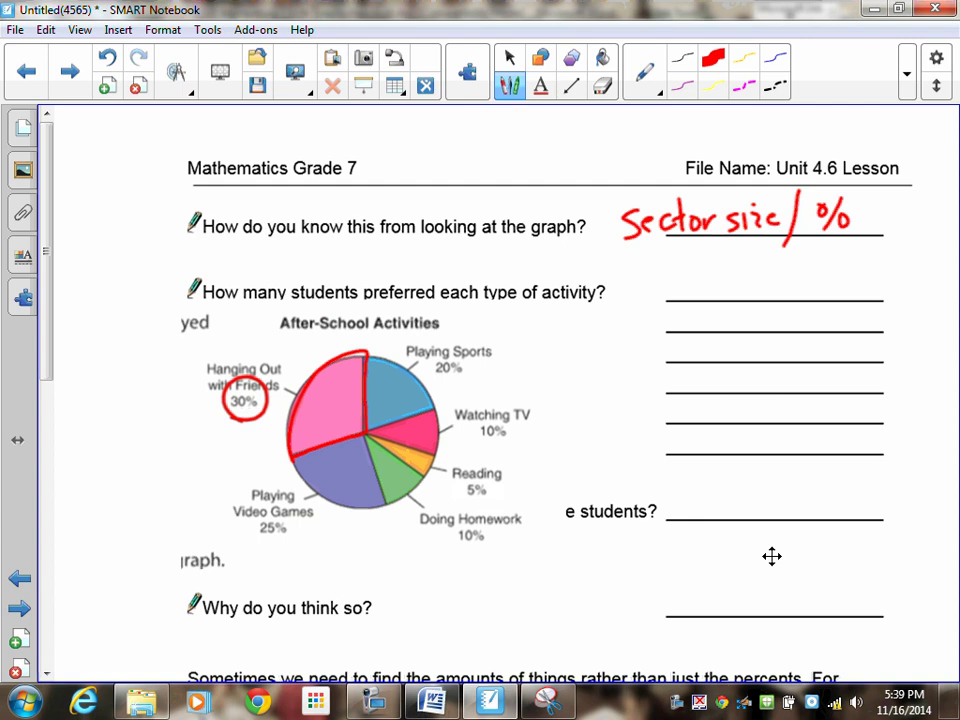
pyautogui.click(509, 57)
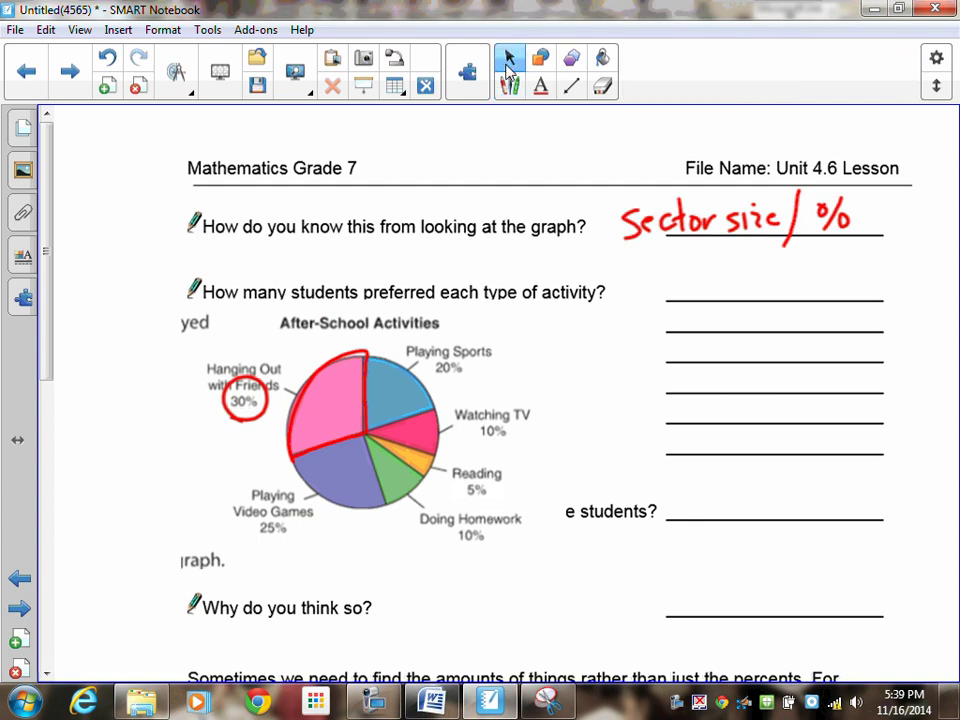
# - Delete the red slice outline and 30% circle, then move the pie chart up beside the questions
pyautogui.moveTo(400, 450)
pyautogui.mouseDown()
pyautogui.moveTo(350, 531)
pyautogui.moveTo(237, 609)
pyautogui.moveTo(246, 601)
pyautogui.mouseUp()
pyautogui.click(291, 430)
pyautogui.click(380, 338)
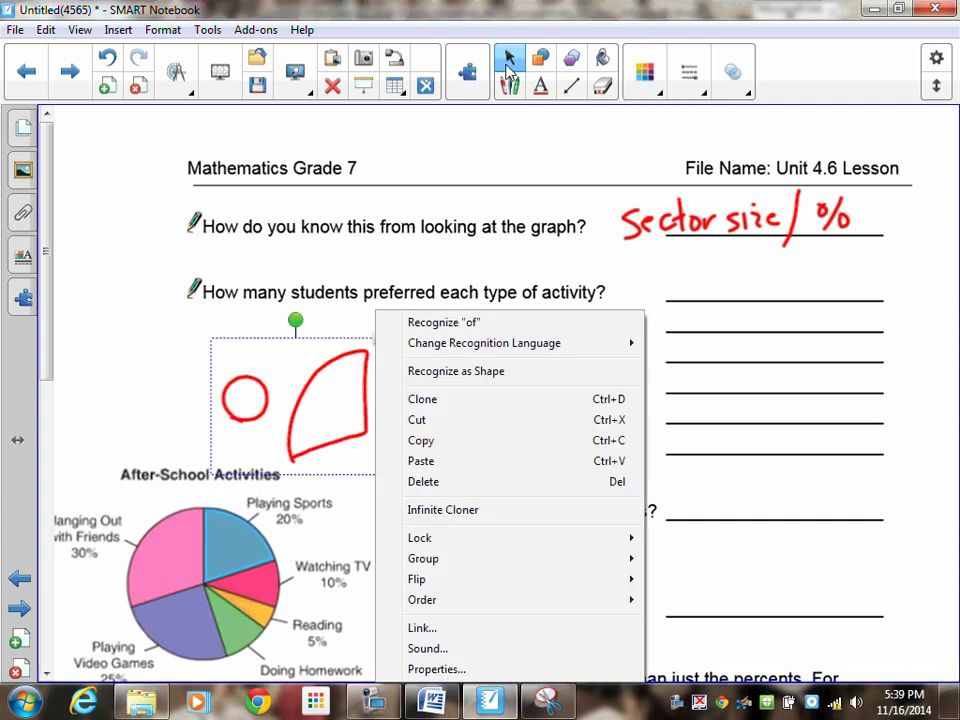
pyautogui.click(418, 481)
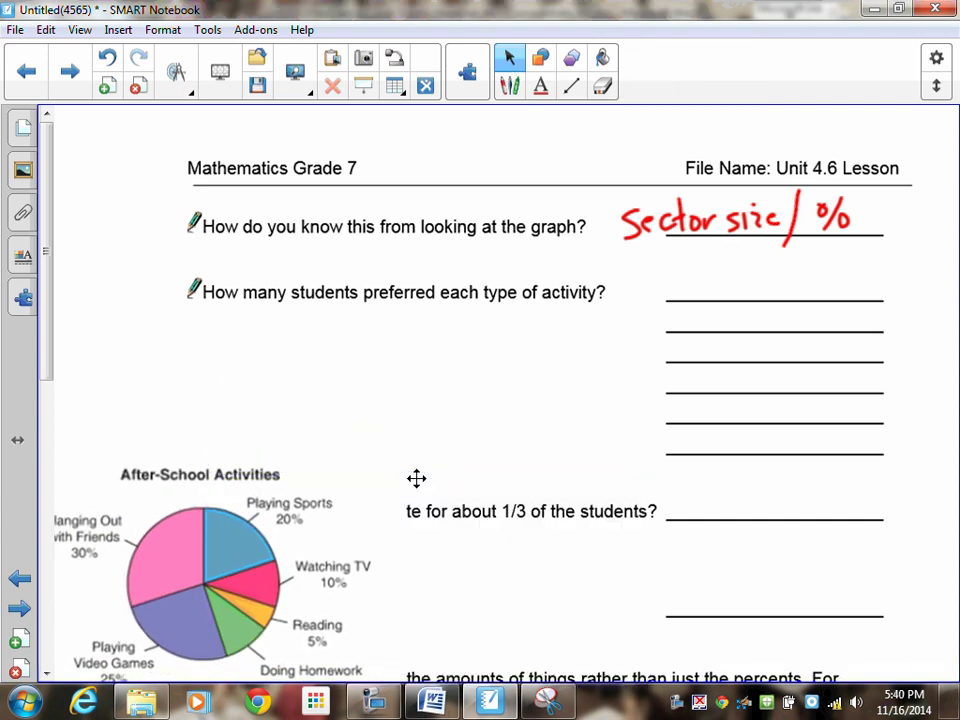
pyautogui.moveTo(390, 480); pyautogui.dragTo(440, 335)
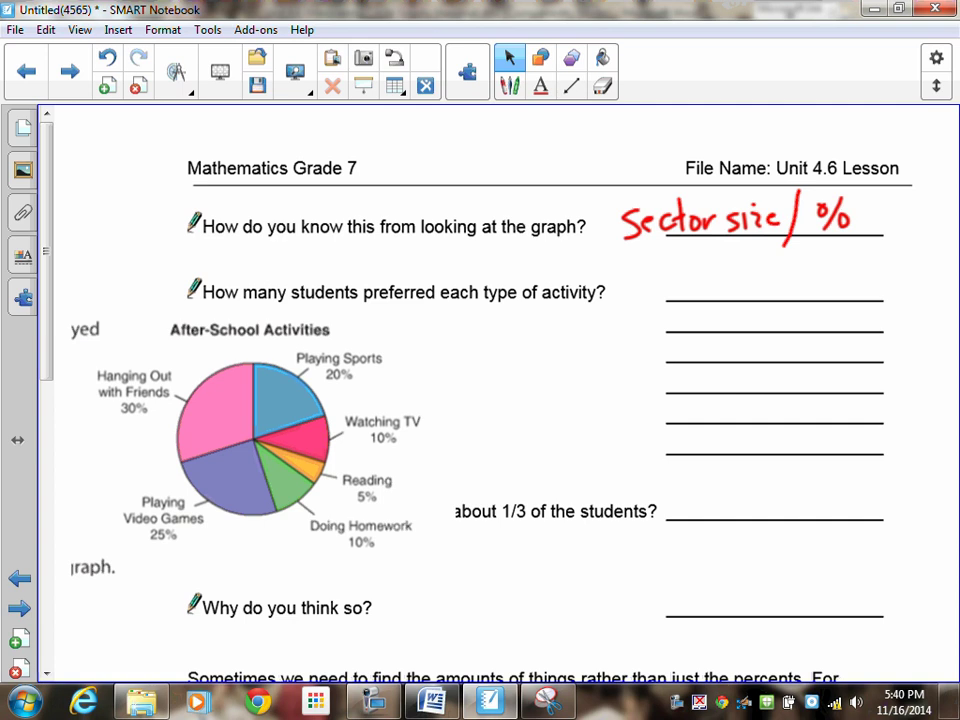
# - Handwrite Sports and TV in red on the first answer lines
pyautogui.click(416, 479)
pyautogui.click(509, 86)
pyautogui.moveTo(688, 266)
pyautogui.mouseDown()
pyautogui.moveTo(673, 293)
pyautogui.moveTo(729, 275)
pyautogui.mouseUp()
pyautogui.moveTo(733, 262)
pyautogui.mouseDown()
pyautogui.moveTo(733, 286)
pyautogui.moveTo(741, 271)
pyautogui.mouseUp()
pyautogui.moveTo(749, 273); pyautogui.dragTo(740, 290)
pyautogui.moveTo(680, 315)
pyautogui.mouseDown()
pyautogui.moveTo(699, 314)
pyautogui.moveTo(692, 330)
pyautogui.moveTo(719, 310)
pyautogui.moveTo(690, 358)
pyautogui.moveTo(718, 357)
pyautogui.moveTo(732, 336)
pyautogui.mouseUp()
# - Handwrite Homework, Video and friends on the following answer lines
pyautogui.moveTo(679, 373); pyautogui.dragTo(679, 392)
pyautogui.moveTo(690, 373)
pyautogui.mouseDown()
pyautogui.moveTo(689, 392)
pyautogui.moveTo(692, 382)
pyautogui.mouseUp()
pyautogui.moveTo(694, 378)
pyautogui.mouseDown()
pyautogui.moveTo(726, 390)
pyautogui.moveTo(758, 381)
pyautogui.mouseUp()
pyautogui.moveTo(762, 369); pyautogui.dragTo(762, 390)
pyautogui.moveTo(767, 376); pyautogui.dragTo(766, 390)
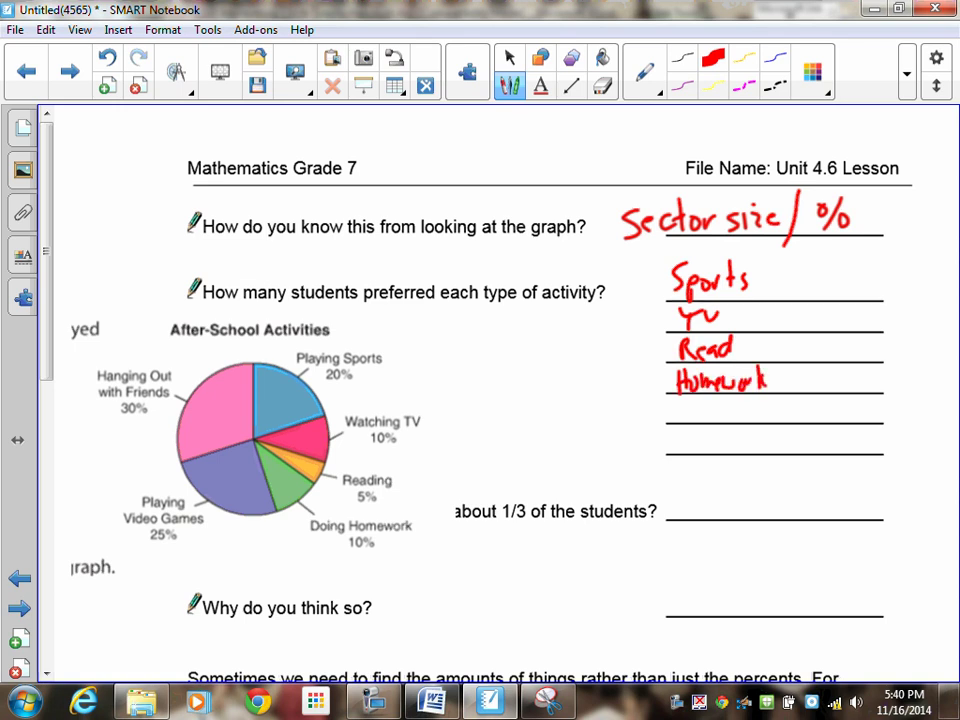
pyautogui.moveTo(685, 404)
pyautogui.mouseDown()
pyautogui.moveTo(697, 404)
pyautogui.moveTo(701, 420)
pyautogui.moveTo(713, 402)
pyautogui.moveTo(733, 410)
pyautogui.moveTo(686, 451)
pyautogui.moveTo(696, 436)
pyautogui.mouseUp()
pyautogui.moveTo(698, 441)
pyautogui.mouseDown()
pyautogui.moveTo(698, 451)
pyautogui.moveTo(735, 451)
pyautogui.mouseUp()
pyautogui.moveTo(743, 432); pyautogui.dragTo(747, 451)
pyautogui.click(756, 450)
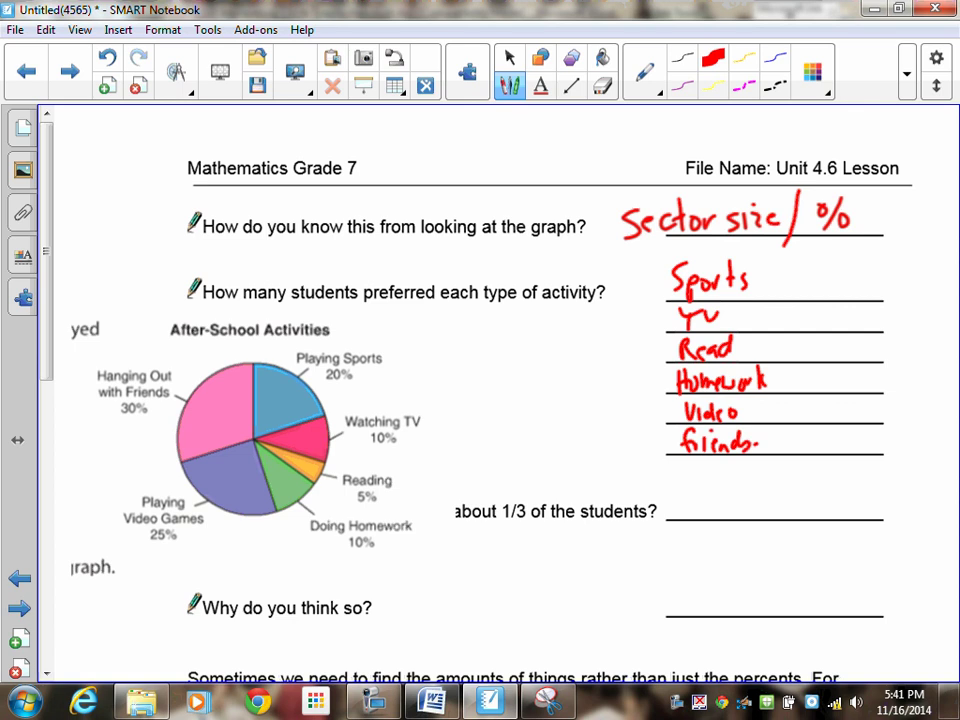
# - Add a dash after each activity name and rewrite the Tv label as TV
pyautogui.moveTo(764, 277); pyautogui.dragTo(771, 277)
pyautogui.moveTo(740, 314)
pyautogui.mouseDown()
pyautogui.moveTo(754, 347)
pyautogui.moveTo(787, 377)
pyautogui.mouseUp()
pyautogui.moveTo(753, 411)
pyautogui.mouseDown()
pyautogui.moveTo(766, 411)
pyautogui.moveTo(779, 440)
pyautogui.mouseUp()
pyautogui.moveTo(677, 308); pyautogui.dragTo(700, 306)
pyautogui.moveTo(704, 307); pyautogui.dragTo(719, 307)
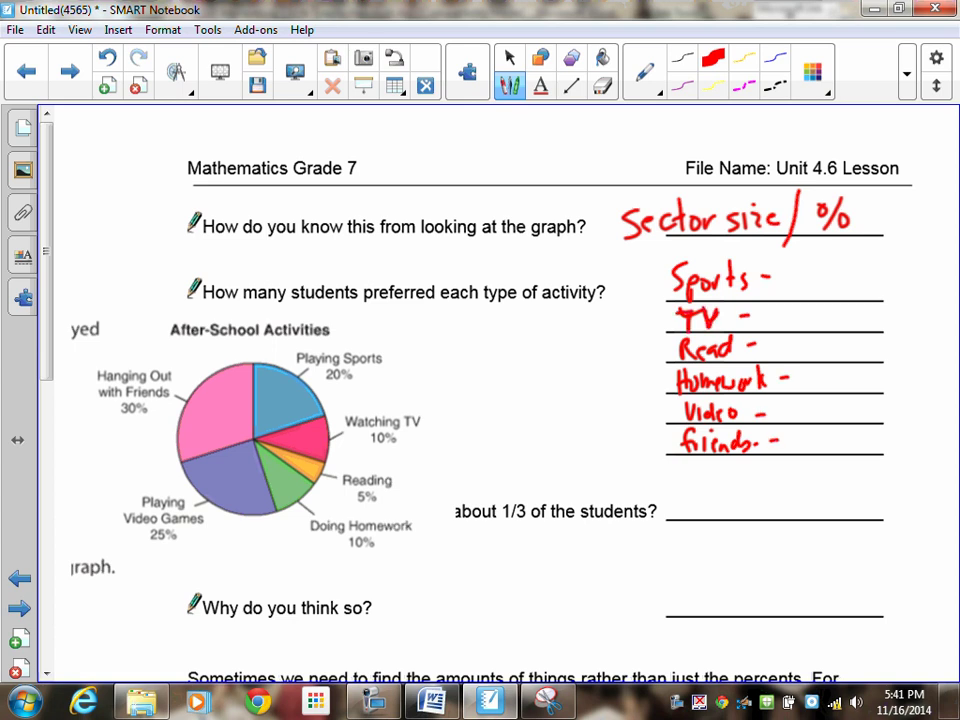
# - Circle the chart labels and write 20% after Sports, 10% after TV, 5% after Reading
pyautogui.moveTo(346, 358)
pyautogui.mouseDown()
pyautogui.moveTo(325, 362)
pyautogui.moveTo(349, 360)
pyautogui.mouseUp()
pyautogui.moveTo(802, 270)
pyautogui.mouseDown()
pyautogui.moveTo(822, 291)
pyautogui.moveTo(838, 275)
pyautogui.mouseUp()
pyautogui.moveTo(856, 262); pyautogui.dragTo(852, 284)
pyautogui.moveTo(852, 290); pyautogui.dragTo(852, 292)
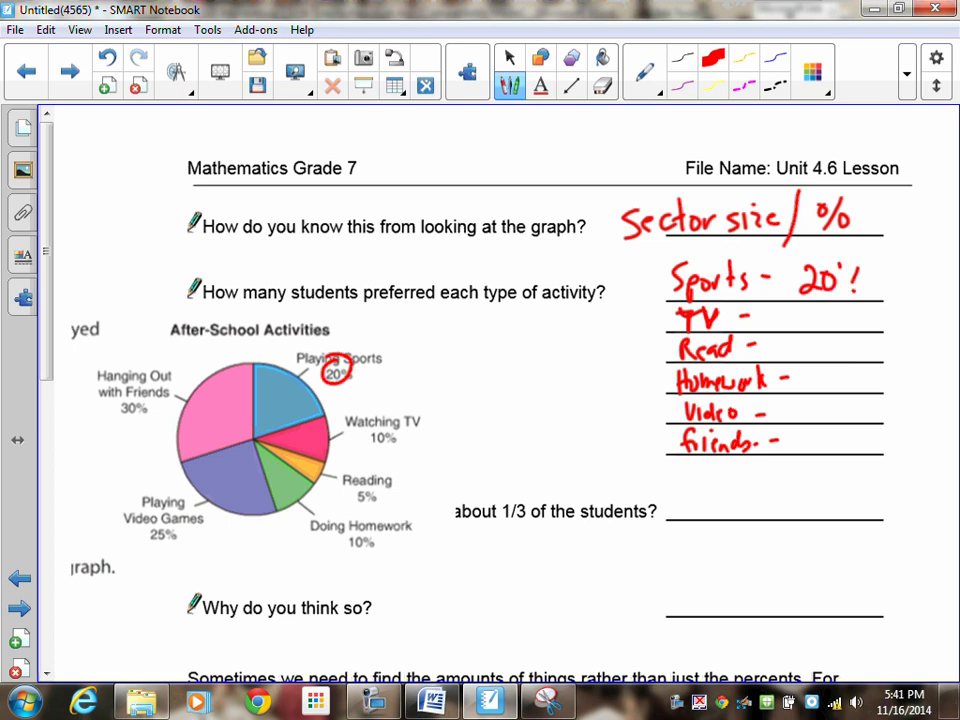
pyautogui.moveTo(370, 422)
pyautogui.mouseDown()
pyautogui.moveTo(364, 440)
pyautogui.moveTo(374, 420)
pyautogui.mouseUp()
pyautogui.moveTo(806, 311)
pyautogui.mouseDown()
pyautogui.moveTo(806, 326)
pyautogui.moveTo(816, 314)
pyautogui.mouseUp()
pyautogui.moveTo(828, 312); pyautogui.dragTo(845, 321)
pyautogui.moveTo(845, 326); pyautogui.dragTo(845, 327)
pyautogui.moveTo(375, 477)
pyautogui.mouseDown()
pyautogui.moveTo(352, 498)
pyautogui.moveTo(378, 480)
pyautogui.mouseUp()
pyautogui.moveTo(814, 340)
pyautogui.mouseDown()
pyautogui.moveTo(806, 353)
pyautogui.moveTo(823, 346)
pyautogui.mouseUp()
pyautogui.moveTo(839, 339); pyautogui.dragTo(838, 349)
pyautogui.moveTo(838, 354); pyautogui.dragTo(804, 383)
# - Write 10% after Homework, 25% after Video and 30% after friends
pyautogui.moveTo(817, 369); pyautogui.dragTo(830, 374)
pyautogui.moveTo(847, 368); pyautogui.dragTo(846, 379)
pyautogui.moveTo(846, 384)
pyautogui.mouseDown()
pyautogui.moveTo(807, 413)
pyautogui.moveTo(810, 422)
pyautogui.moveTo(821, 412)
pyautogui.mouseUp()
pyautogui.moveTo(829, 402); pyautogui.dragTo(828, 415)
pyautogui.moveTo(828, 420); pyautogui.dragTo(803, 452)
pyautogui.moveTo(818, 436)
pyautogui.mouseDown()
pyautogui.moveTo(816, 448)
pyautogui.moveTo(820, 437)
pyautogui.mouseUp()
pyautogui.moveTo(831, 437); pyautogui.dragTo(846, 445)
pyautogui.moveTo(846, 450); pyautogui.dragTo(846, 451)
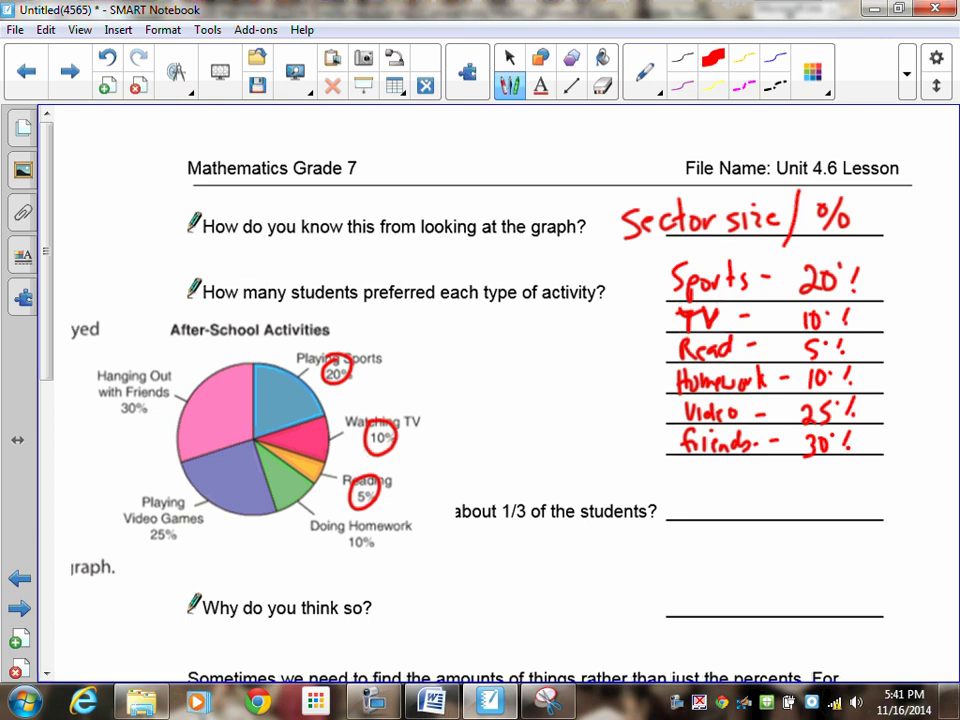
# - Erase the red marks on the chart labels and move the pie chart up beside the list
pyautogui.moveTo(343, 380); pyautogui.dragTo(374, 366)
pyautogui.moveTo(326, 368); pyautogui.dragTo(346, 378)
pyautogui.moveTo(370, 432); pyautogui.dragTo(390, 442)
pyautogui.moveTo(356, 490); pyautogui.dragTo(370, 502)
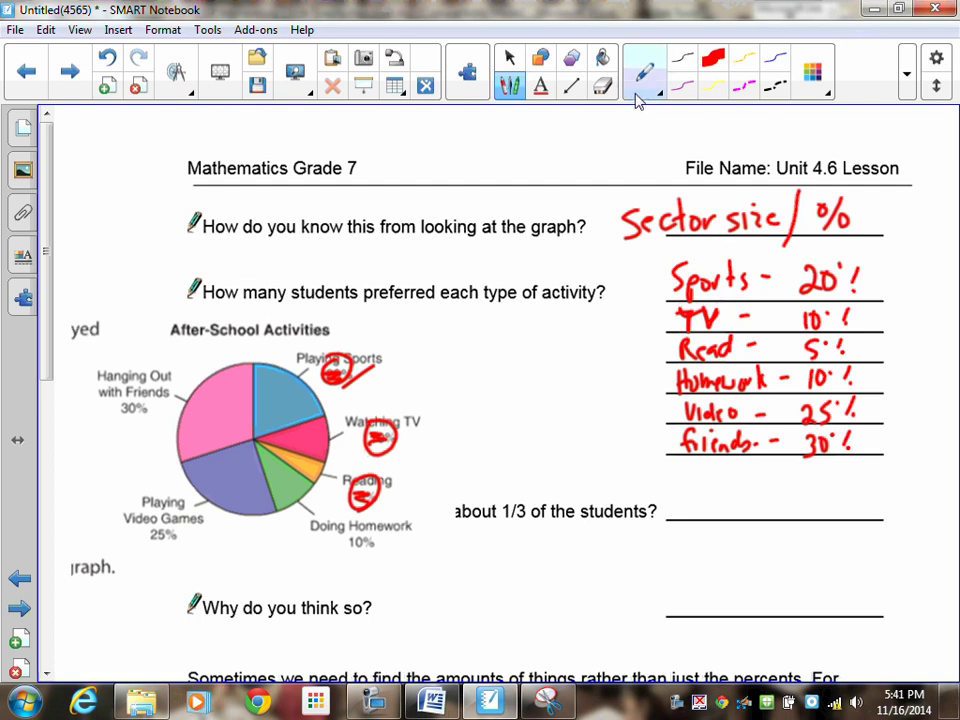
pyautogui.click(602, 86)
pyautogui.click(733, 70)
pyautogui.moveTo(338, 370); pyautogui.dragTo(365, 492)
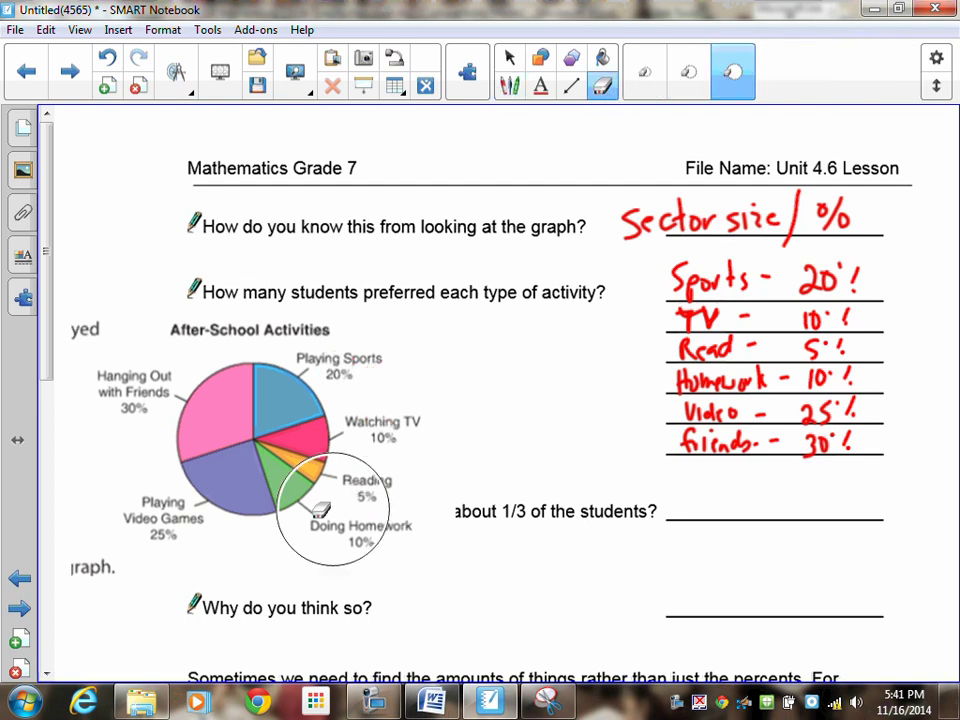
pyautogui.click(509, 58)
pyautogui.moveTo(298, 357); pyautogui.dragTo(336, 182)
# - Enlarge the chart, trace the friends sector in red, and underline 25% labelled 1/4
pyautogui.moveTo(501, 399); pyautogui.dragTo(622, 486)
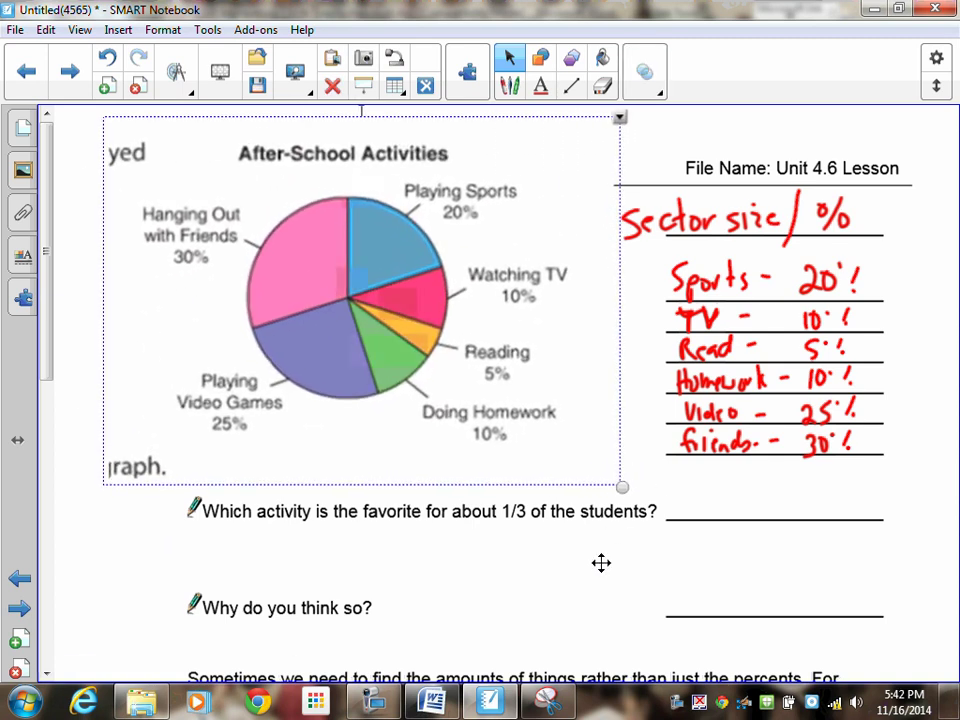
pyautogui.click(330, 545)
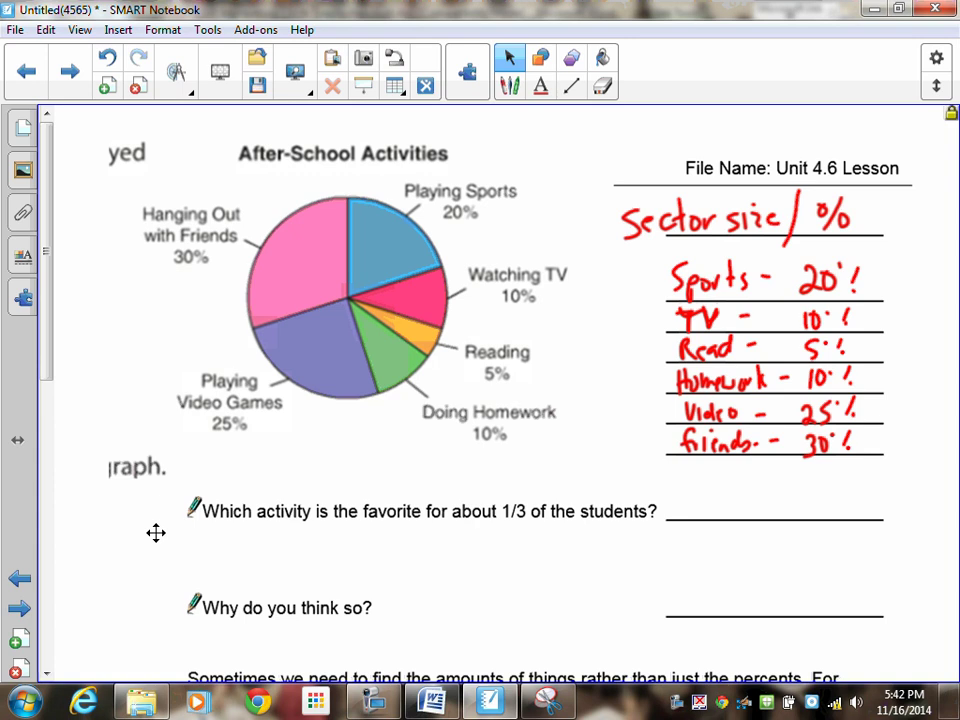
pyautogui.moveTo(255, 328)
pyautogui.mouseDown()
pyautogui.moveTo(264, 245)
pyautogui.moveTo(255, 326)
pyautogui.moveTo(350, 400)
pyautogui.moveTo(348, 300)
pyautogui.mouseUp()
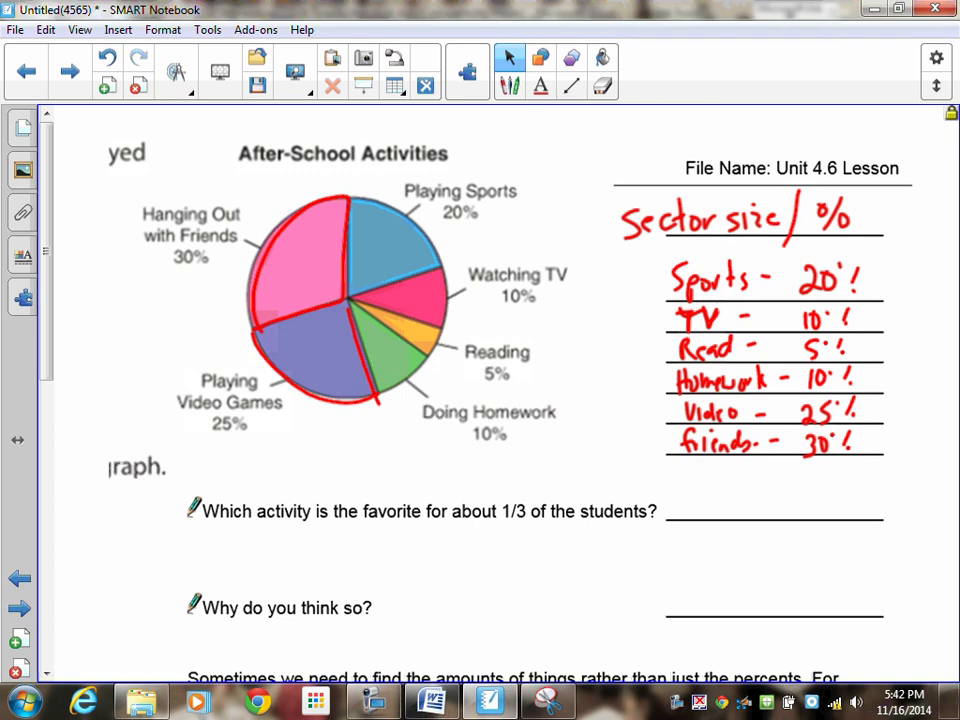
pyautogui.moveTo(211, 437)
pyautogui.mouseDown()
pyautogui.moveTo(238, 435)
pyautogui.moveTo(245, 462)
pyautogui.mouseUp()
pyautogui.moveTo(254, 445)
pyautogui.mouseDown()
pyautogui.moveTo(246, 472)
pyautogui.moveTo(265, 475)
pyautogui.mouseUp()
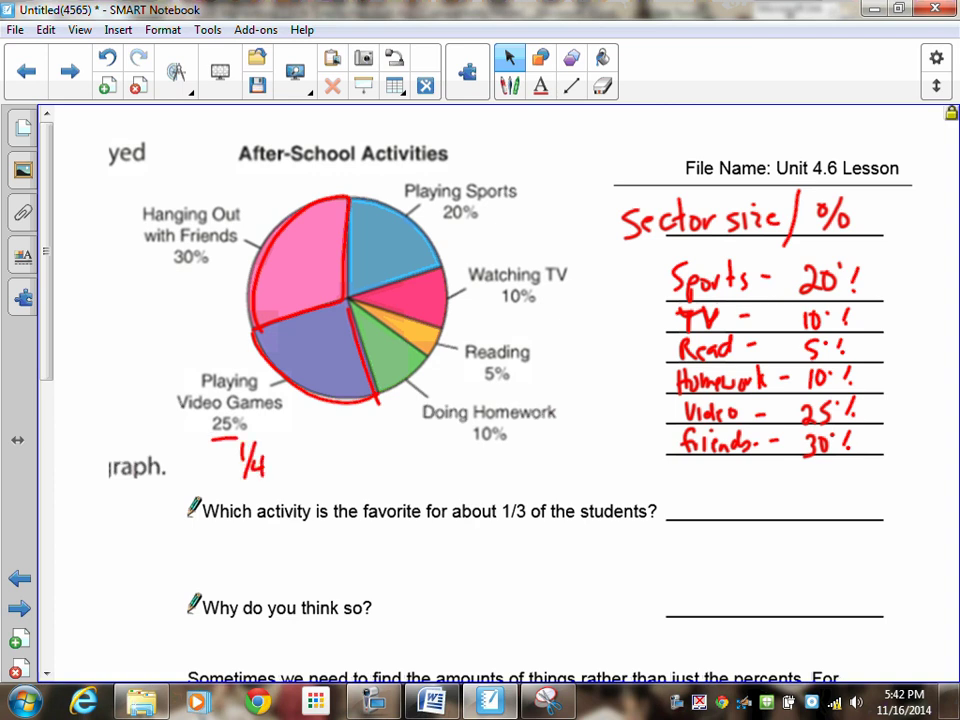
# - Circle the 30% label and write 'Hanging with friends' on the 1/3 answer line
pyautogui.moveTo(186, 185)
pyautogui.mouseDown()
pyautogui.moveTo(160, 276)
pyautogui.moveTo(195, 182)
pyautogui.mouseUp()
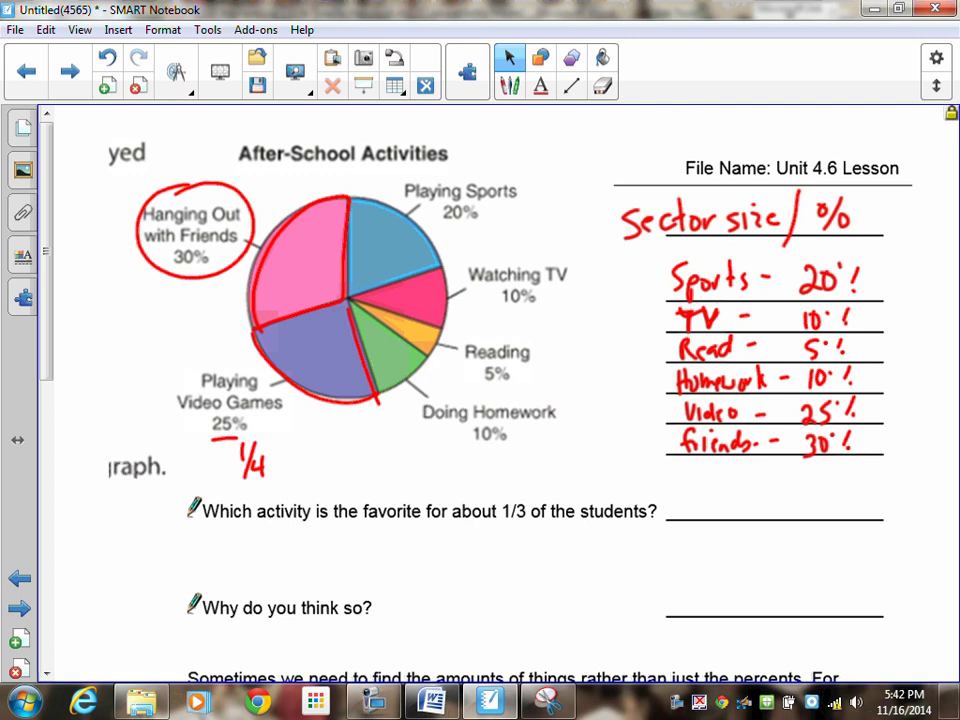
pyautogui.moveTo(683, 472)
pyautogui.mouseDown()
pyautogui.moveTo(681, 524)
pyautogui.moveTo(695, 494)
pyautogui.mouseUp()
pyautogui.moveTo(695, 478)
pyautogui.mouseDown()
pyautogui.moveTo(694, 515)
pyautogui.moveTo(728, 512)
pyautogui.mouseUp()
pyautogui.moveTo(734, 500)
pyautogui.mouseDown()
pyautogui.moveTo(733, 537)
pyautogui.moveTo(755, 514)
pyautogui.mouseUp()
pyautogui.moveTo(760, 502); pyautogui.dragTo(772, 534)
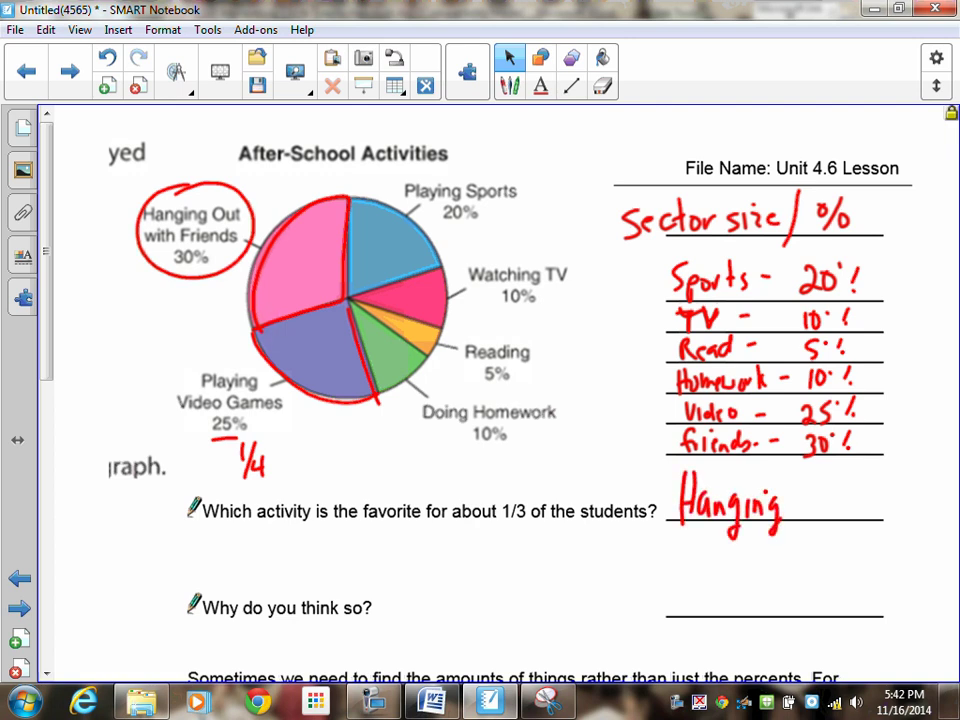
pyautogui.moveTo(800, 490)
pyautogui.mouseDown()
pyautogui.moveTo(808, 516)
pyautogui.moveTo(819, 490)
pyautogui.mouseUp()
pyautogui.moveTo(824, 500); pyautogui.dragTo(832, 516)
pyautogui.moveTo(839, 480)
pyautogui.mouseDown()
pyautogui.moveTo(847, 516)
pyautogui.moveTo(840, 495)
pyautogui.moveTo(866, 518)
pyautogui.moveTo(884, 492)
pyautogui.mouseUp()
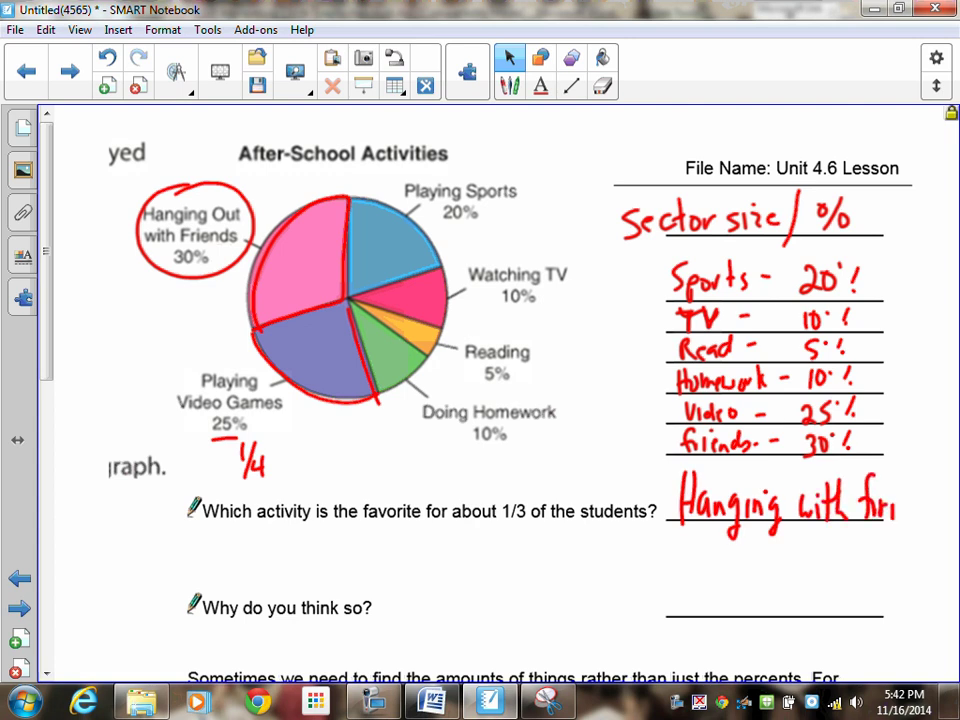
pyautogui.moveTo(896, 506)
pyautogui.mouseDown()
pyautogui.moveTo(905, 512)
pyautogui.moveTo(925, 496)
pyautogui.moveTo(936, 513)
pyautogui.mouseUp()
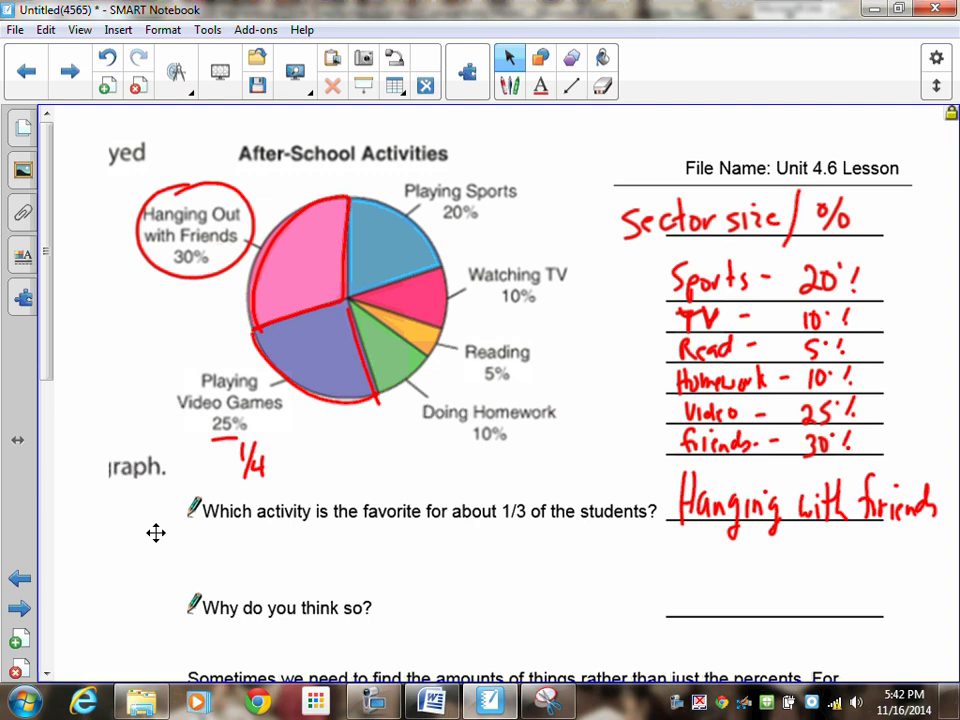
# - Write the reason 'It is about 1/3 of circle.' beside Why do you think so?
pyautogui.scroll(-3, 51, 437)
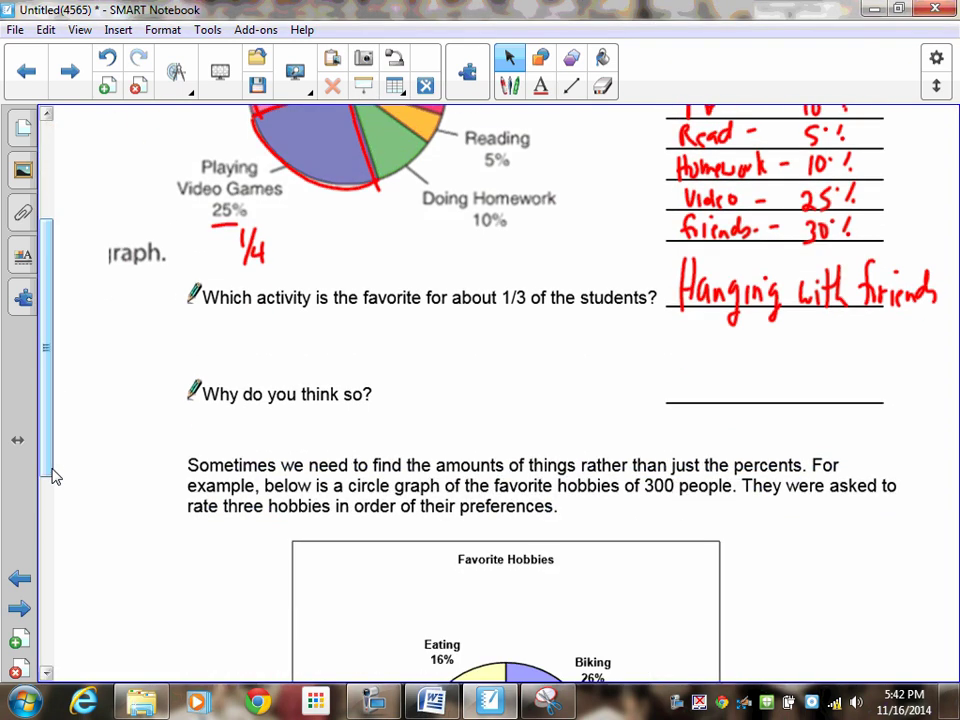
pyautogui.moveTo(380, 368)
pyautogui.mouseDown()
pyautogui.moveTo(407, 366)
pyautogui.moveTo(398, 396)
pyautogui.mouseUp()
pyautogui.moveTo(385, 397); pyautogui.dragTo(423, 398)
pyautogui.moveTo(413, 373)
pyautogui.mouseDown()
pyautogui.moveTo(432, 372)
pyautogui.moveTo(446, 396)
pyautogui.mouseUp()
pyautogui.click(442, 369)
pyautogui.moveTo(450, 396)
pyautogui.mouseDown()
pyautogui.moveTo(494, 390)
pyautogui.moveTo(499, 373)
pyautogui.moveTo(546, 394)
pyautogui.mouseUp()
pyautogui.moveTo(535, 374)
pyautogui.mouseDown()
pyautogui.moveTo(563, 359)
pyautogui.moveTo(590, 349)
pyautogui.moveTo(582, 382)
pyautogui.mouseUp()
pyautogui.moveTo(587, 377)
pyautogui.mouseDown()
pyautogui.moveTo(590, 402)
pyautogui.moveTo(622, 374)
pyautogui.moveTo(638, 392)
pyautogui.mouseUp()
pyautogui.moveTo(630, 369)
pyautogui.mouseDown()
pyautogui.moveTo(650, 367)
pyautogui.moveTo(684, 390)
pyautogui.mouseUp()
pyautogui.moveTo(693, 370)
pyautogui.mouseDown()
pyautogui.moveTo(693, 390)
pyautogui.moveTo(712, 372)
pyautogui.mouseUp()
pyautogui.click(692, 359)
pyautogui.moveTo(729, 372)
pyautogui.mouseDown()
pyautogui.moveTo(728, 390)
pyautogui.moveTo(740, 390)
pyautogui.mouseUp()
pyautogui.moveTo(747, 380); pyautogui.dragTo(760, 389)
pyautogui.click(765, 388)
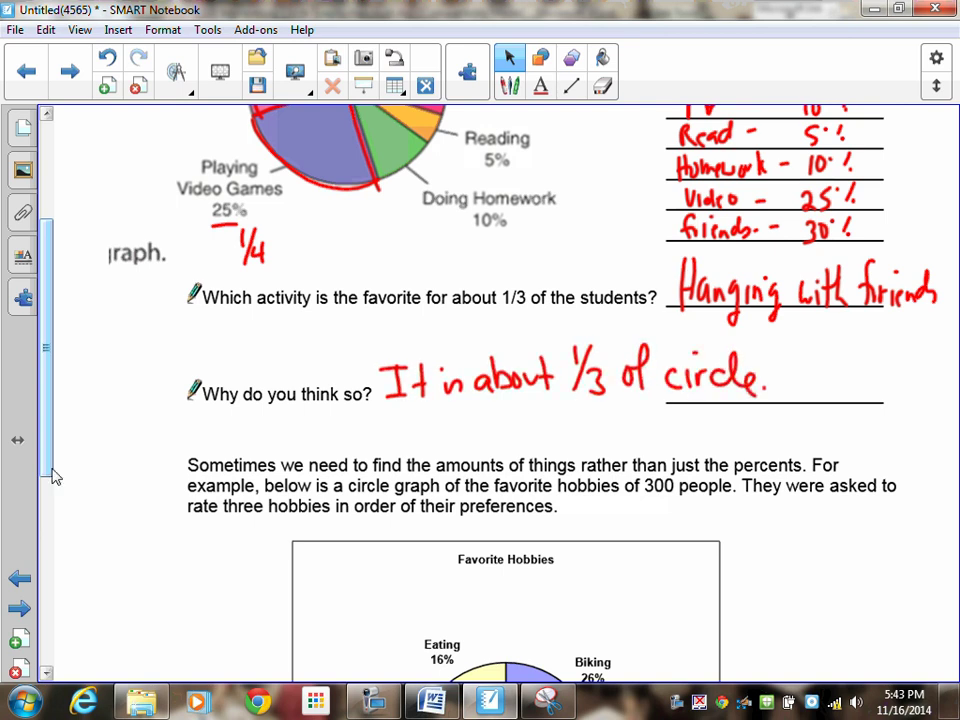
pyautogui.scroll(3, 47, 356)
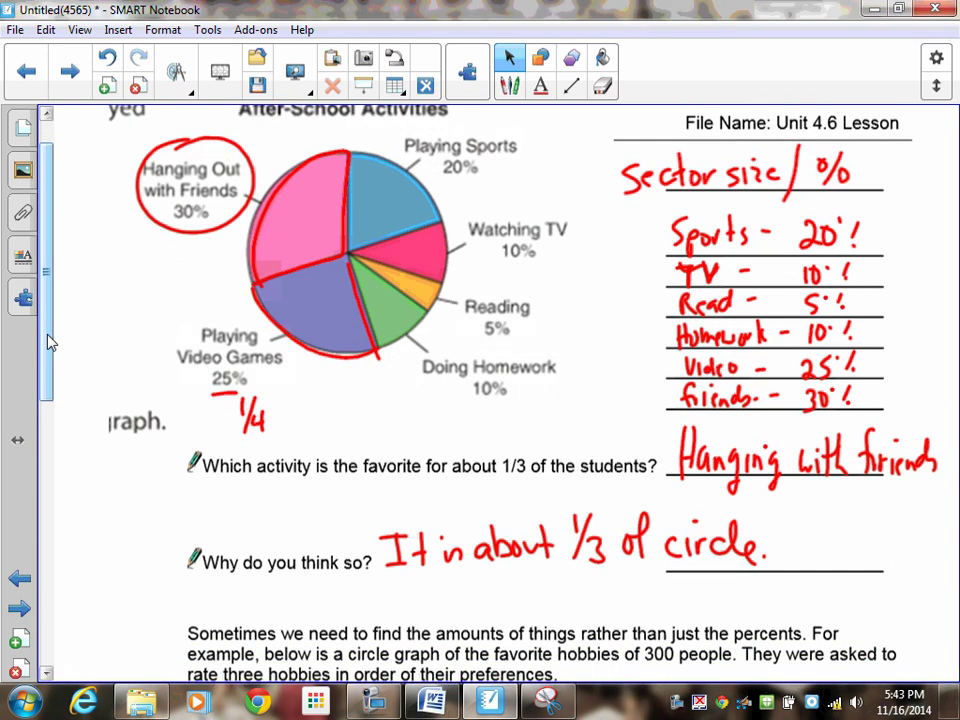
pyautogui.moveTo(50, 380); pyautogui.dragTo(62, 596)
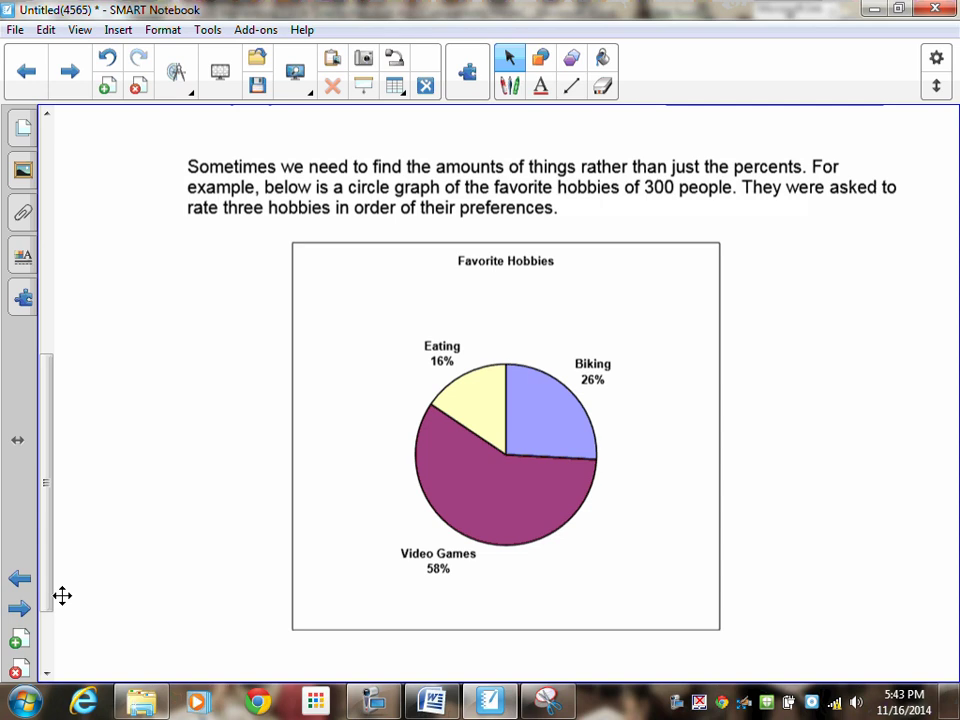
pyautogui.click(21, 610)
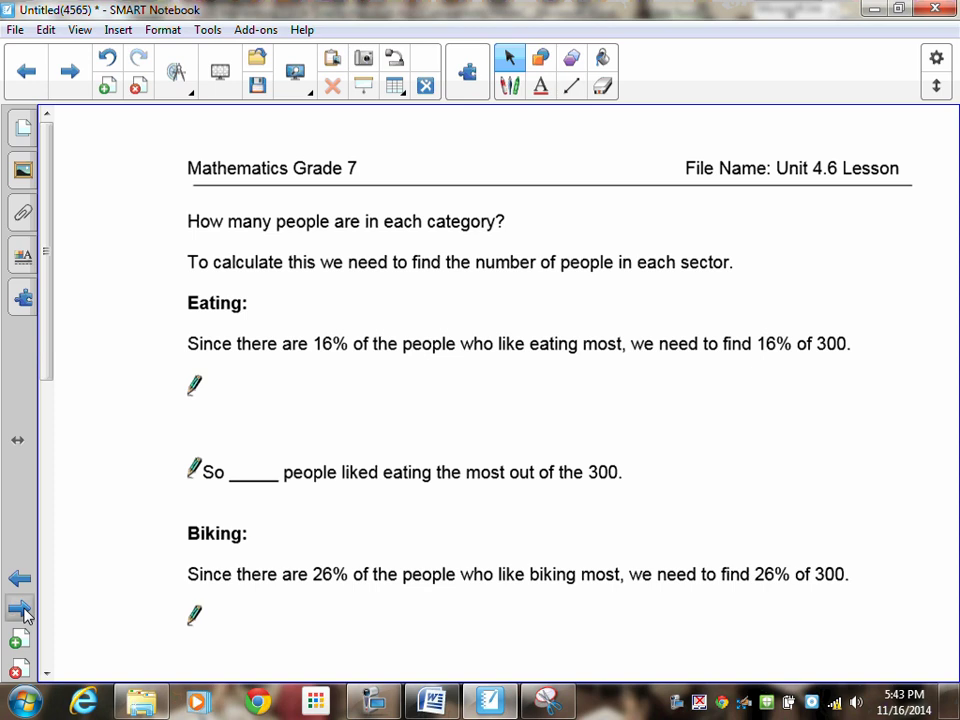
pyautogui.click(26, 71)
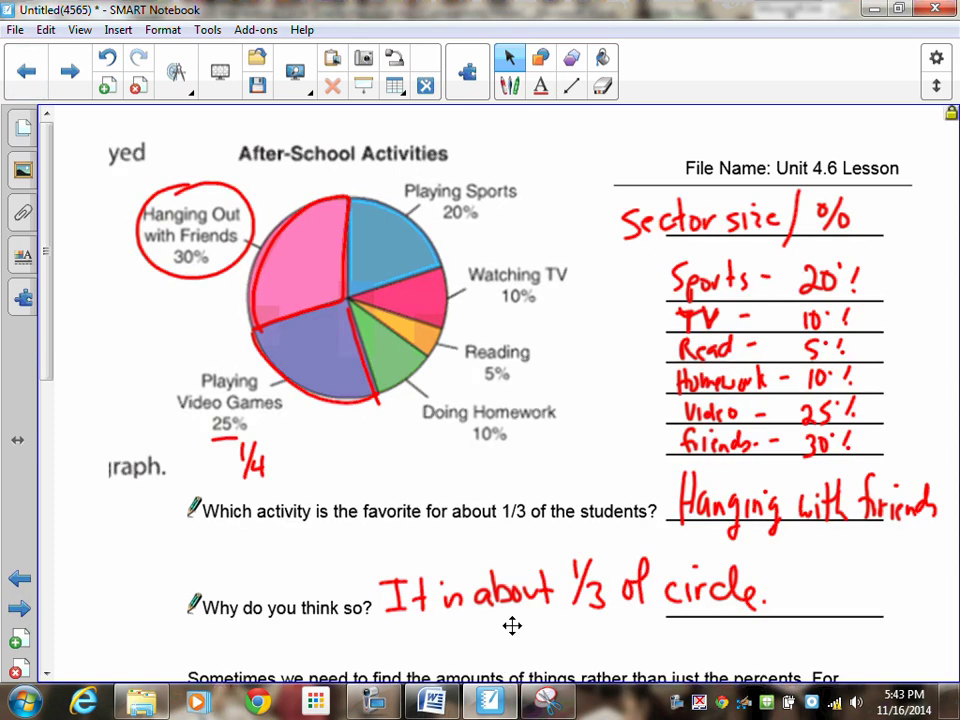
# - Snip the Favorite Hobbies pie chart with the Snipping Tool
pyautogui.scroll(-5, 510, 634)
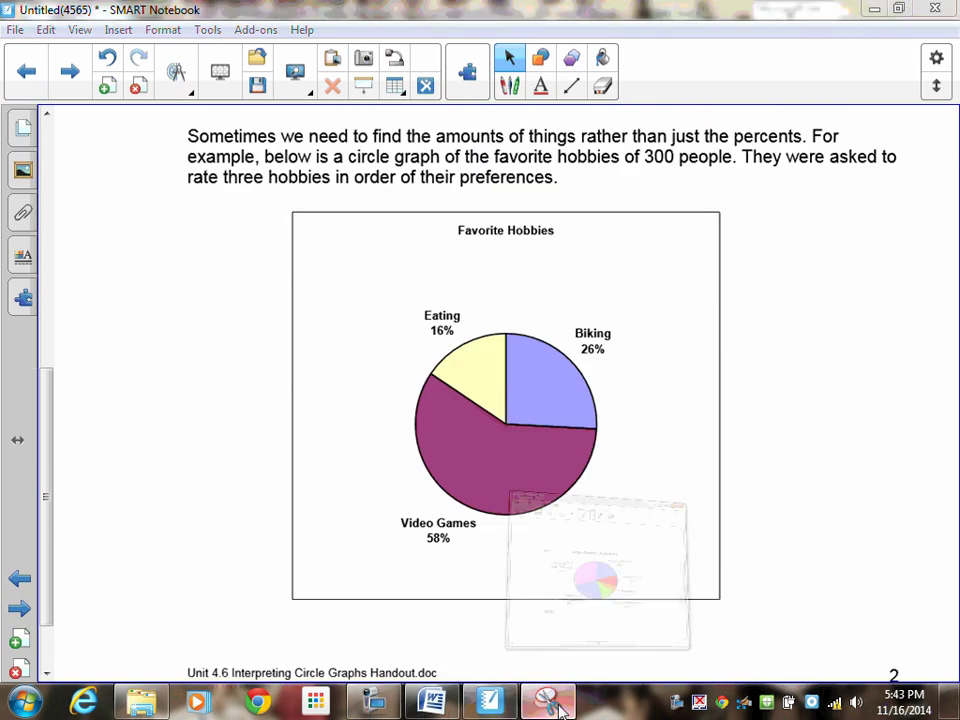
pyautogui.click(550, 703)
pyautogui.click(483, 123)
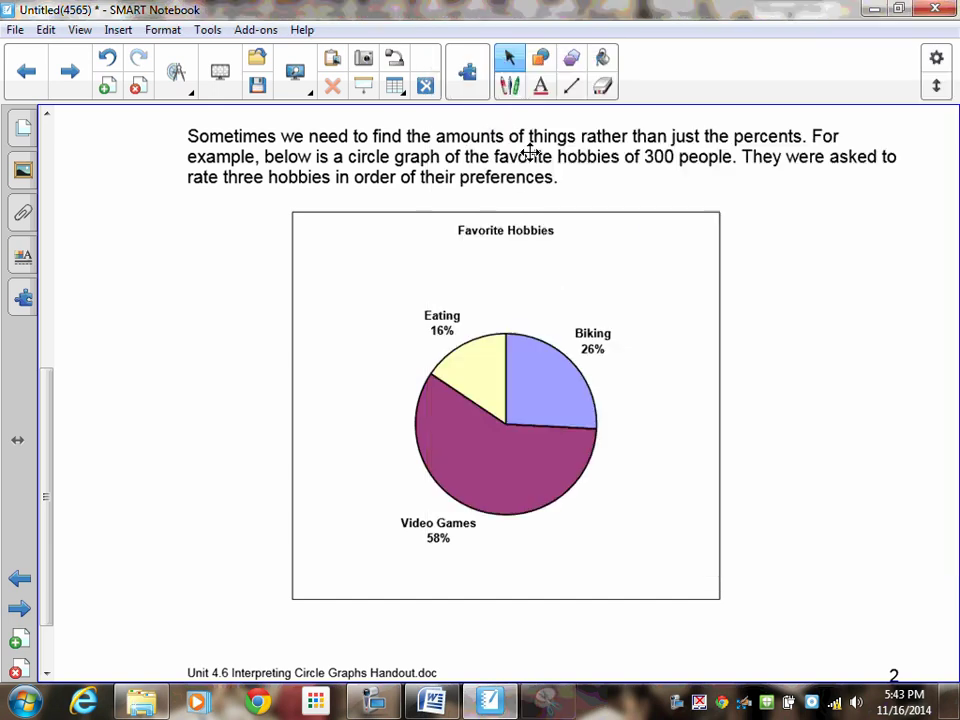
pyautogui.moveTo(391, 297); pyautogui.dragTo(625, 556)
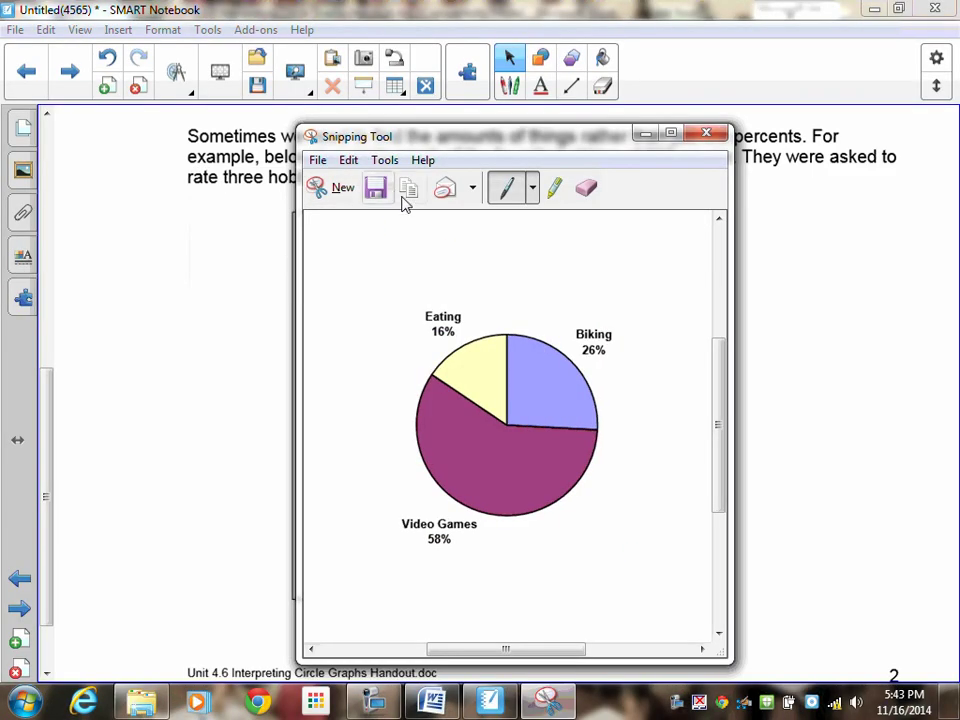
# - Paste the chart onto the next page and shrink it into the top-left corner
pyautogui.click(122, 188)
pyautogui.click(76, 89)
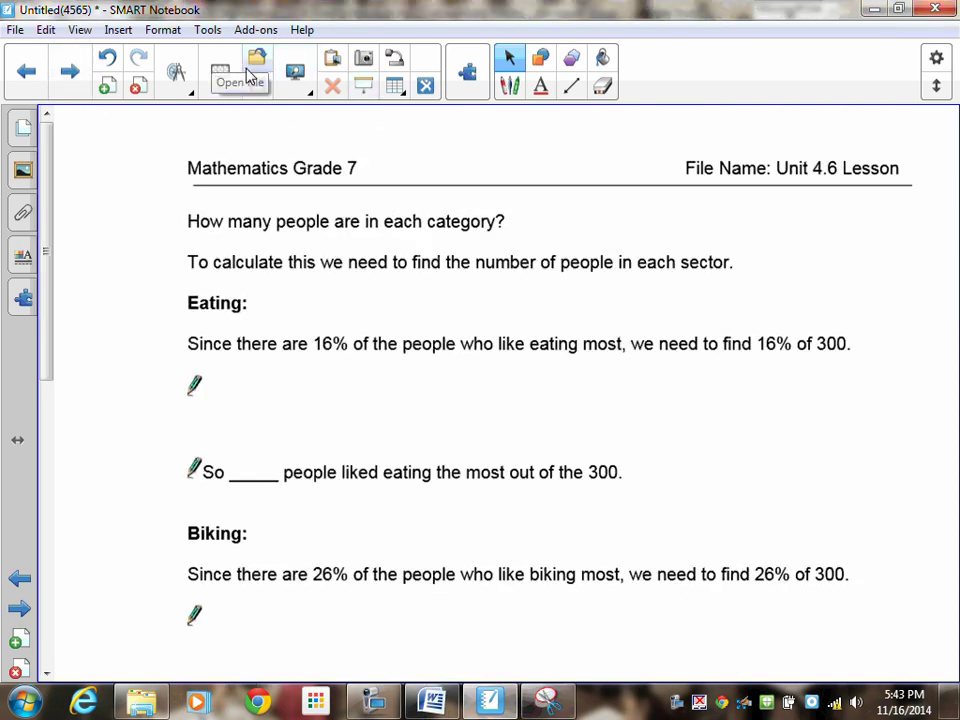
pyautogui.click(332, 60)
pyautogui.moveTo(207, 360); pyautogui.dragTo(200, 250)
pyautogui.moveTo(349, 414); pyautogui.dragTo(280, 330)
pyautogui.moveTo(203, 248)
pyautogui.mouseDown()
pyautogui.moveTo(233, 264)
pyautogui.moveTo(200, 240)
pyautogui.mouseUp()
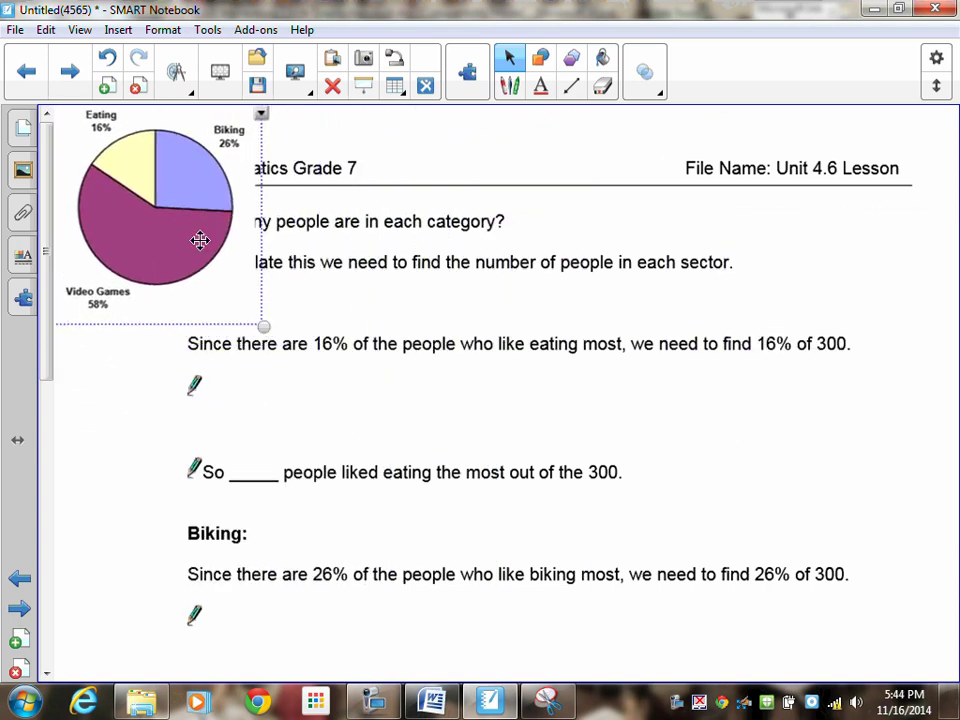
pyautogui.click(326, 304)
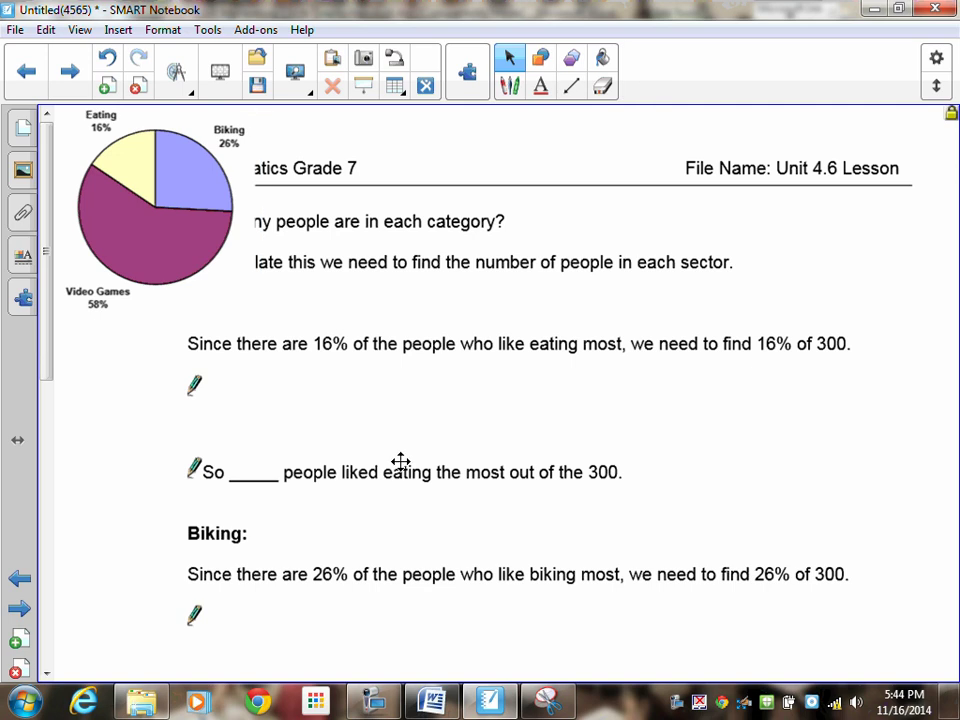
# - Underline 'people', circle 16%, and write 16 ÷ 100 = 0.16 in red
pyautogui.moveTo(279, 237); pyautogui.dragTo(323, 238)
pyautogui.moveTo(786, 321)
pyautogui.mouseDown()
pyautogui.moveTo(774, 330)
pyautogui.moveTo(772, 318)
pyautogui.mouseUp()
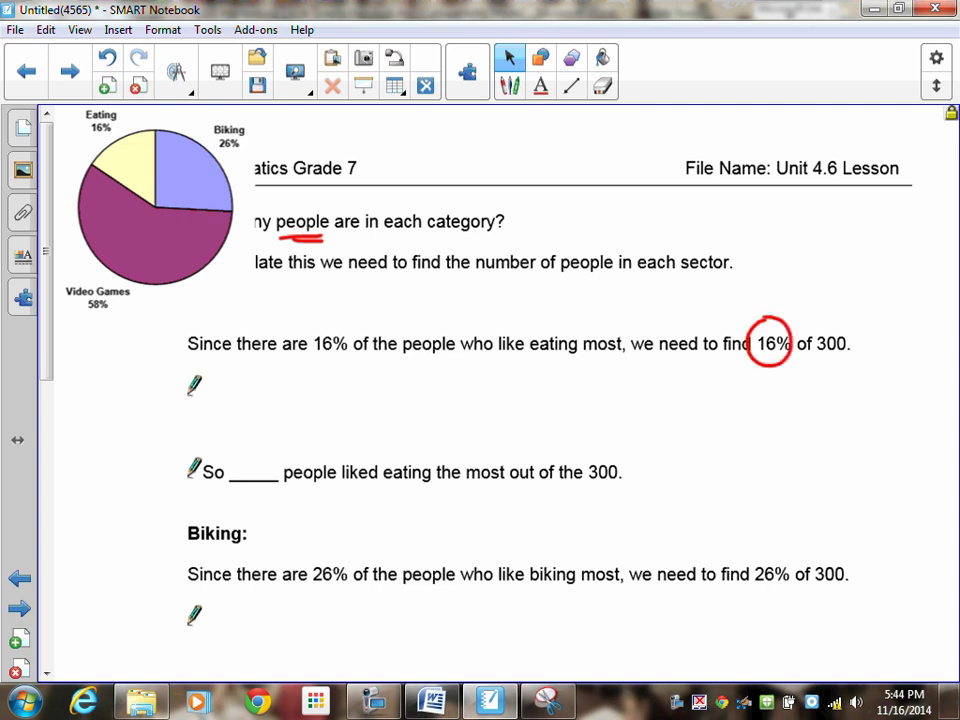
pyautogui.moveTo(224, 364)
pyautogui.mouseDown()
pyautogui.moveTo(223, 389)
pyautogui.moveTo(236, 378)
pyautogui.moveTo(276, 378)
pyautogui.moveTo(287, 390)
pyautogui.mouseUp()
pyautogui.click(268, 370)
pyautogui.click(268, 388)
pyautogui.moveTo(300, 368)
pyautogui.mouseDown()
pyautogui.moveTo(297, 389)
pyautogui.moveTo(321, 368)
pyautogui.moveTo(356, 370)
pyautogui.moveTo(357, 383)
pyautogui.moveTo(374, 365)
pyautogui.moveTo(404, 386)
pyautogui.moveTo(421, 376)
pyautogui.mouseUp()
pyautogui.click(393, 384)
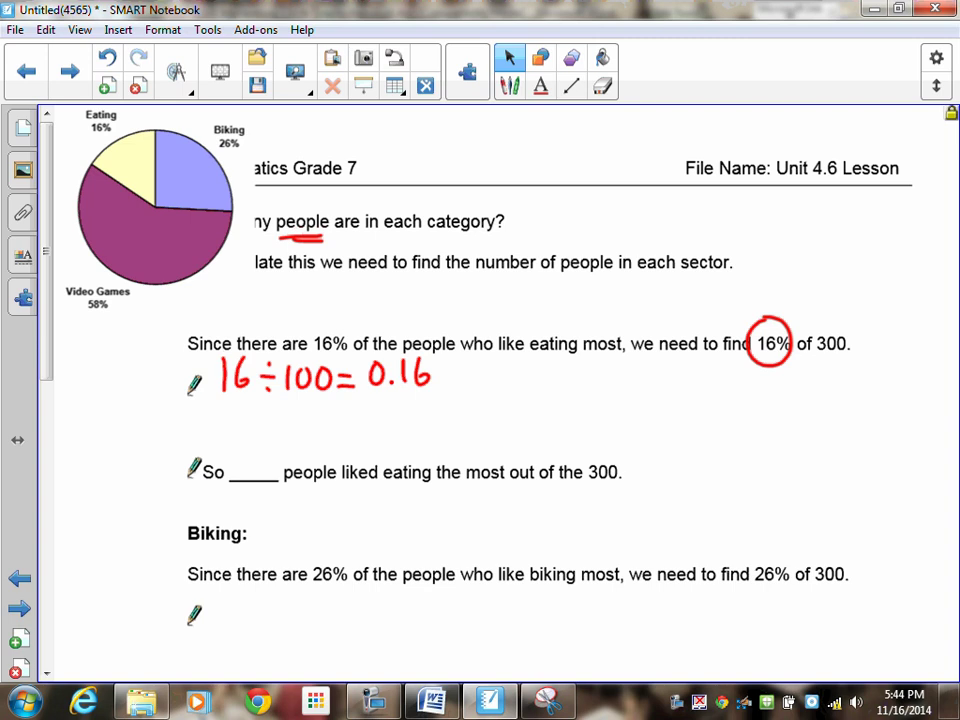
# - Write 0.16 × 300 = 48 and fill the eating answer blank with 48
pyautogui.moveTo(224, 408)
pyautogui.mouseDown()
pyautogui.moveTo(254, 431)
pyautogui.moveTo(268, 421)
pyautogui.moveTo(307, 428)
pyautogui.mouseUp()
pyautogui.click(244, 430)
pyautogui.moveTo(307, 409)
pyautogui.mouseDown()
pyautogui.moveTo(296, 428)
pyautogui.moveTo(316, 430)
pyautogui.moveTo(339, 408)
pyautogui.moveTo(360, 408)
pyautogui.mouseUp()
pyautogui.moveTo(379, 411); pyautogui.dragTo(390, 421)
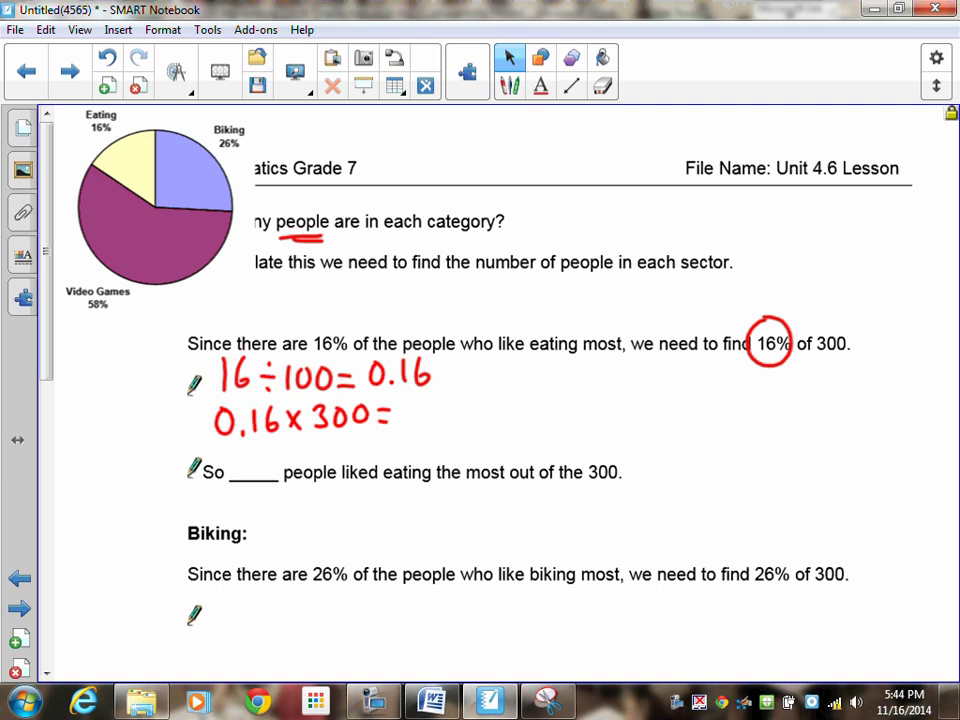
pyautogui.moveTo(412, 402)
pyautogui.mouseDown()
pyautogui.moveTo(407, 421)
pyautogui.moveTo(422, 420)
pyautogui.mouseUp()
pyautogui.moveTo(418, 401)
pyautogui.mouseDown()
pyautogui.moveTo(417, 432)
pyautogui.moveTo(436, 403)
pyautogui.mouseUp()
pyautogui.moveTo(242, 455)
pyautogui.mouseDown()
pyautogui.moveTo(248, 477)
pyautogui.moveTo(265, 456)
pyautogui.mouseUp()
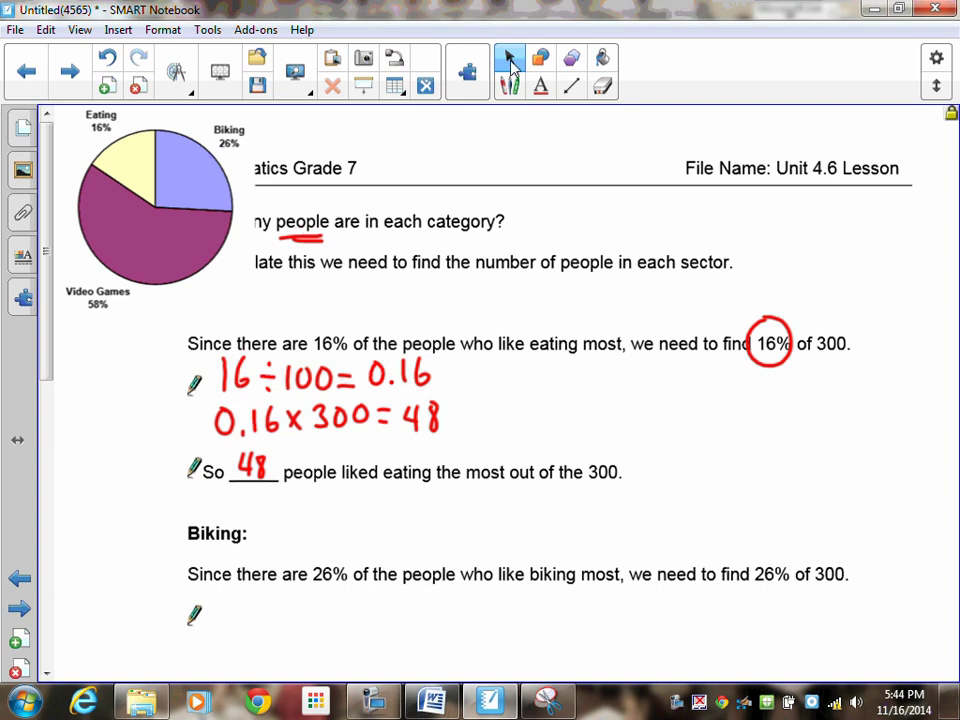
pyautogui.moveTo(155, 207); pyautogui.dragTo(235, 471)
# - Drag the Eating/Biking/Video Games pie chart beside the Biking section and shrink it to a thumbnail
pyautogui.scroll(-2, 50, 405)
pyautogui.moveTo(50, 405); pyautogui.dragTo(47, 456)
pyautogui.moveTo(235, 274); pyautogui.dragTo(131, 368)
pyautogui.moveTo(47, 386); pyautogui.dragTo(47, 418)
pyautogui.moveTo(131, 276); pyautogui.dragTo(153, 257)
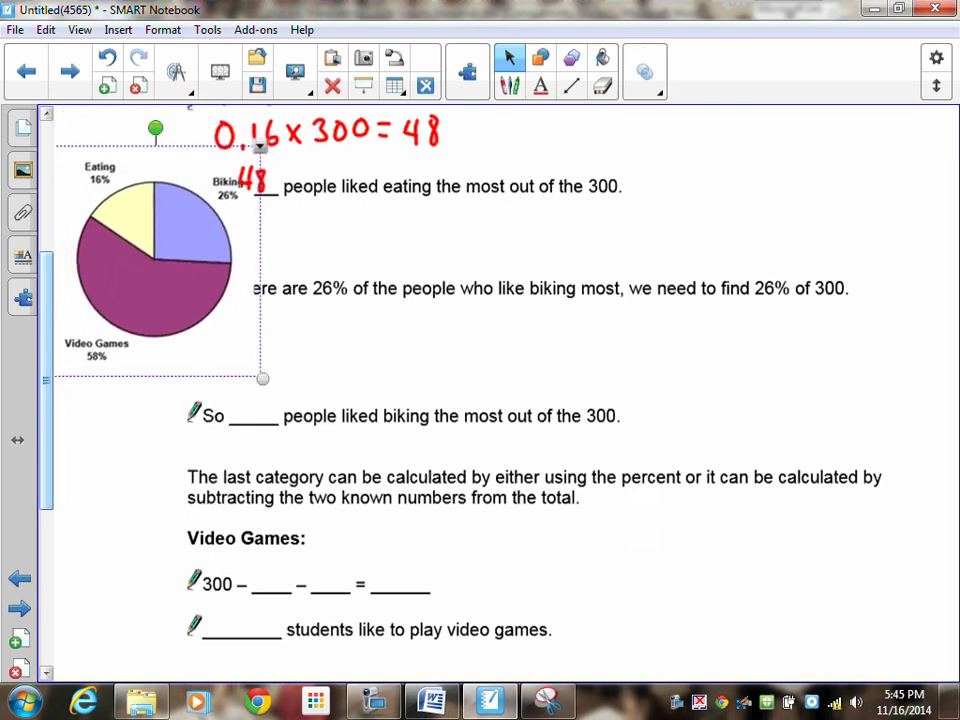
pyautogui.moveTo(259, 375); pyautogui.dragTo(176, 284)
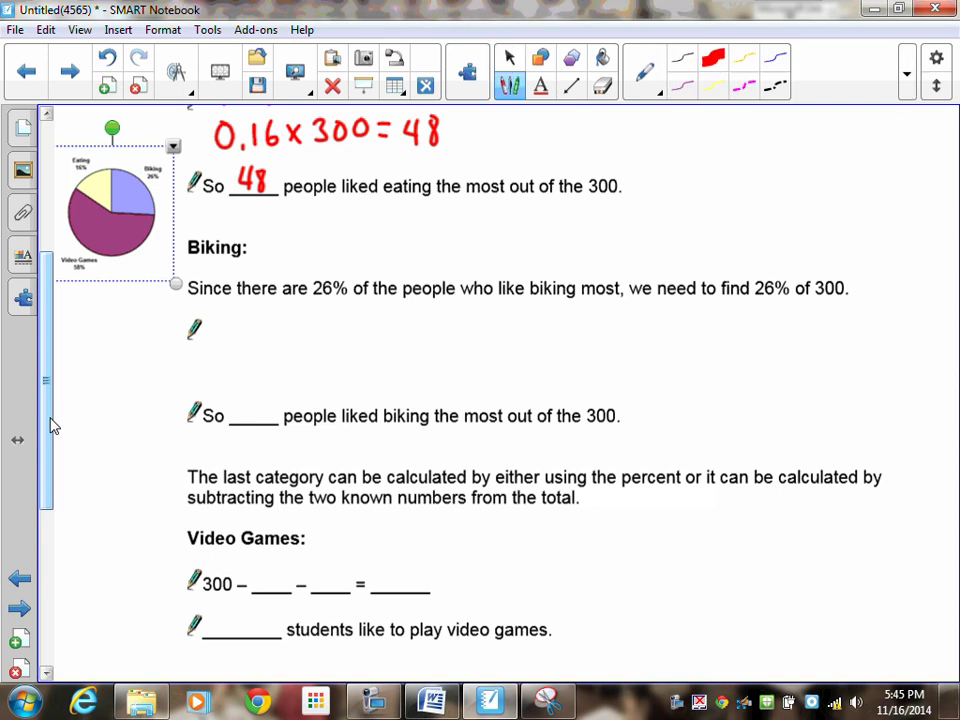
# - Write 26 ÷ 100 = 0.26 in blue under the Biking sentence
pyautogui.moveTo(244, 318)
pyautogui.mouseDown()
pyautogui.moveTo(258, 336)
pyautogui.moveTo(306, 326)
pyautogui.moveTo(320, 337)
pyautogui.mouseUp()
pyautogui.moveTo(341, 316)
pyautogui.mouseDown()
pyautogui.moveTo(334, 335)
pyautogui.moveTo(344, 316)
pyautogui.mouseUp()
pyautogui.moveTo(364, 316); pyautogui.dragTo(383, 321)
pyautogui.moveTo(373, 329)
pyautogui.mouseDown()
pyautogui.moveTo(403, 334)
pyautogui.moveTo(408, 317)
pyautogui.moveTo(447, 328)
pyautogui.mouseUp()
pyautogui.click(422, 325)
pyautogui.moveTo(463, 311); pyautogui.dragTo(454, 320)
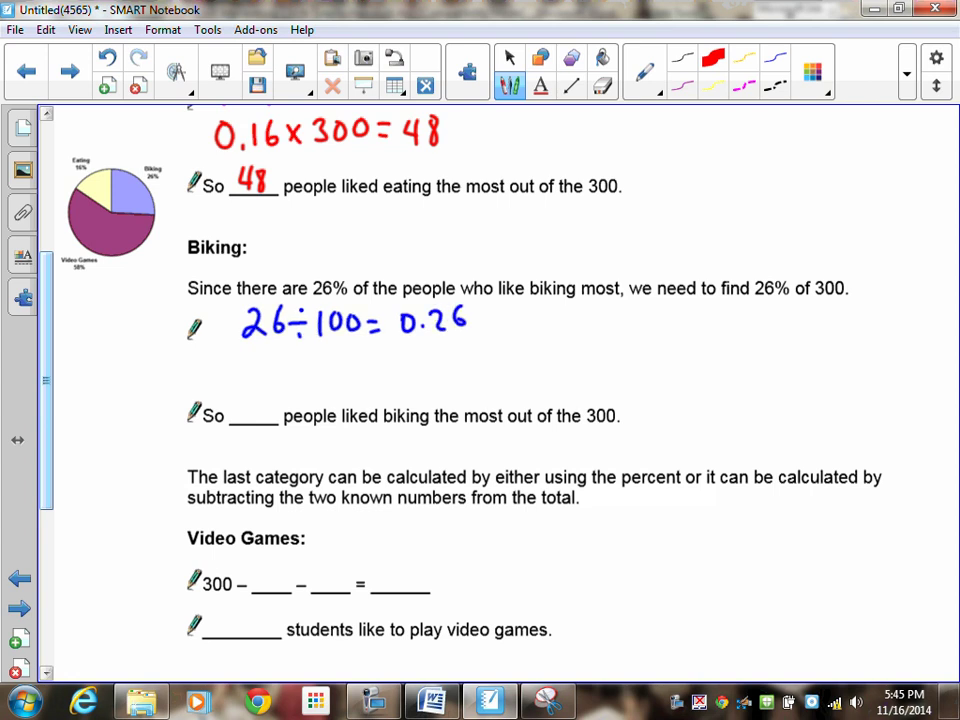
# - Write 0.26 × 300 = 78 and fill the biking answer blank with 78
pyautogui.moveTo(254, 353); pyautogui.dragTo(290, 374)
pyautogui.click(266, 372)
pyautogui.moveTo(312, 353)
pyautogui.mouseDown()
pyautogui.moveTo(305, 367)
pyautogui.moveTo(336, 372)
pyautogui.mouseUp()
pyautogui.moveTo(336, 358)
pyautogui.mouseDown()
pyautogui.moveTo(367, 356)
pyautogui.moveTo(363, 370)
pyautogui.moveTo(419, 357)
pyautogui.mouseUp()
pyautogui.moveTo(404, 366); pyautogui.dragTo(419, 366)
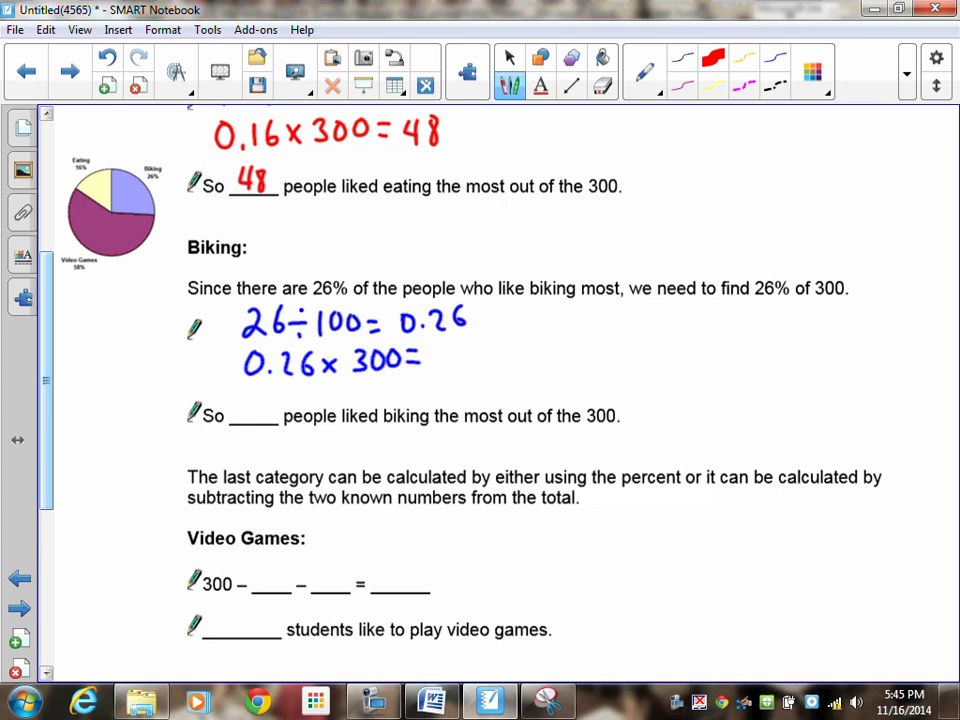
pyautogui.moveTo(433, 345); pyautogui.dragTo(437, 371)
pyautogui.moveTo(469, 345); pyautogui.dragTo(463, 356)
pyautogui.moveTo(230, 396)
pyautogui.mouseDown()
pyautogui.moveTo(236, 422)
pyautogui.moveTo(258, 392)
pyautogui.mouseUp()
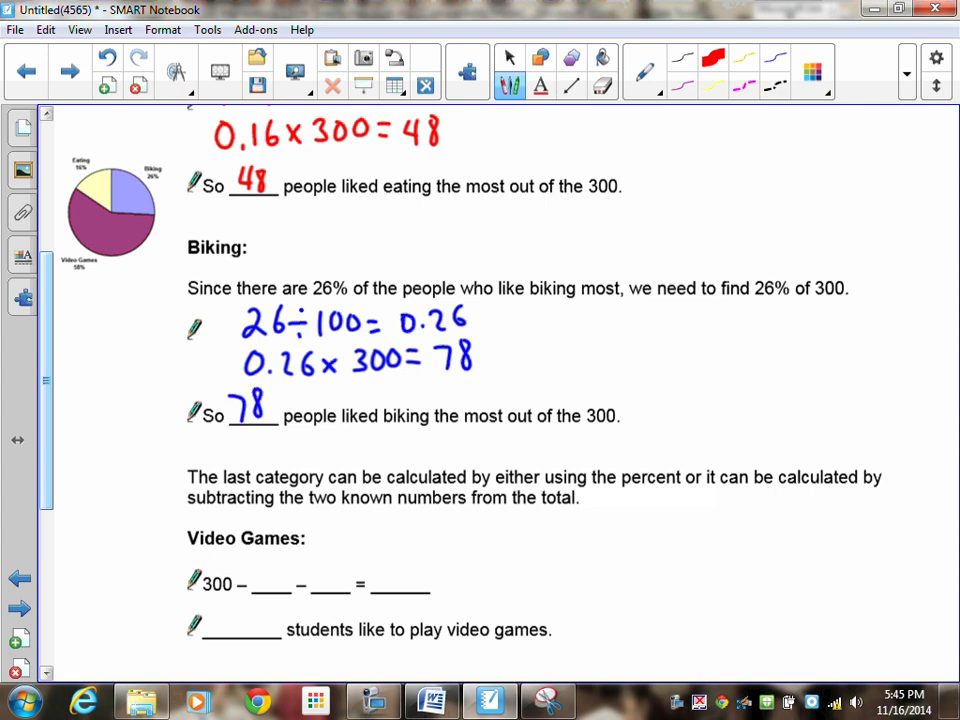
pyautogui.moveTo(47, 452)
pyautogui.mouseDown()
pyautogui.moveTo(47, 510)
pyautogui.moveTo(55, 430)
pyautogui.mouseUp()
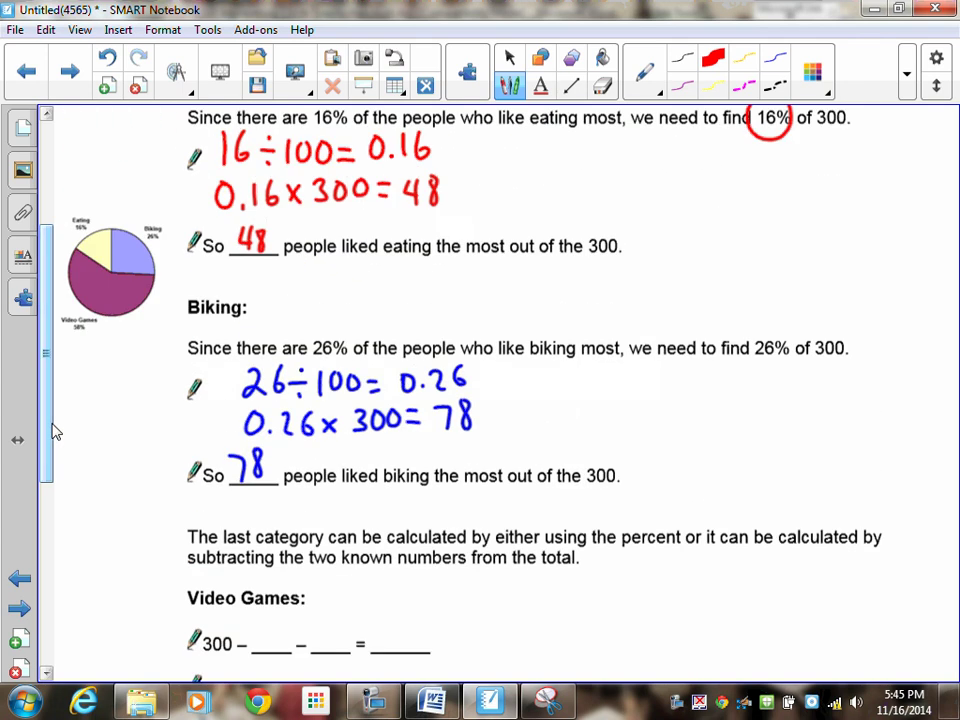
# - Select the circle graph and enlarge it slightly
pyautogui.click(509, 57)
pyautogui.click(110, 270)
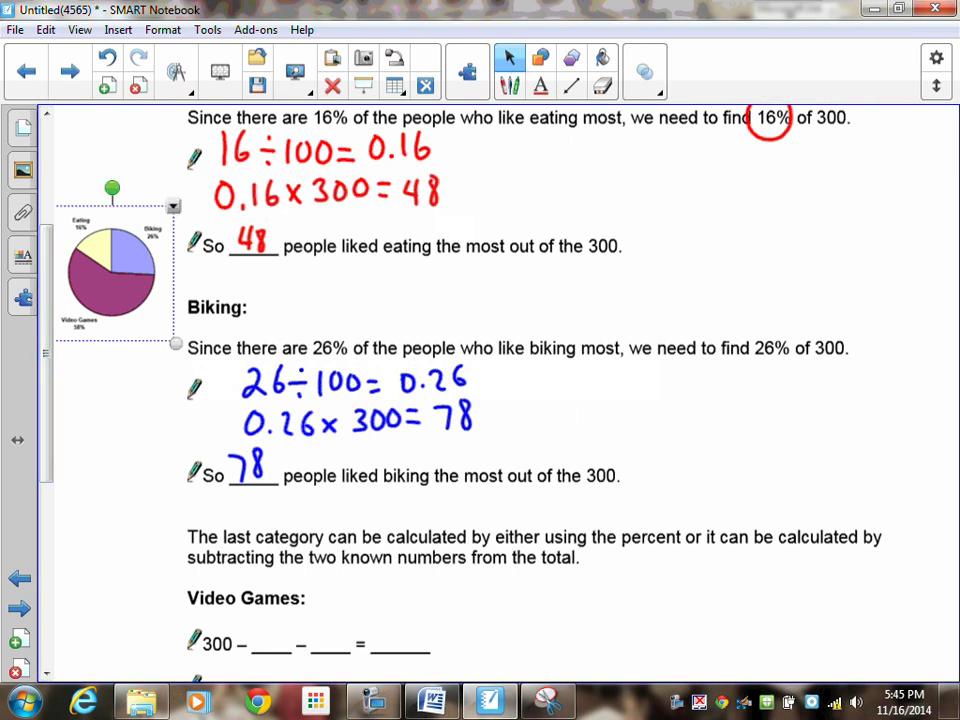
pyautogui.moveTo(178, 346)
pyautogui.mouseDown()
pyautogui.moveTo(293, 505)
pyautogui.moveTo(327, 509)
pyautogui.moveTo(186, 354)
pyautogui.mouseUp()
pyautogui.moveTo(48, 400); pyautogui.dragTo(52, 474)
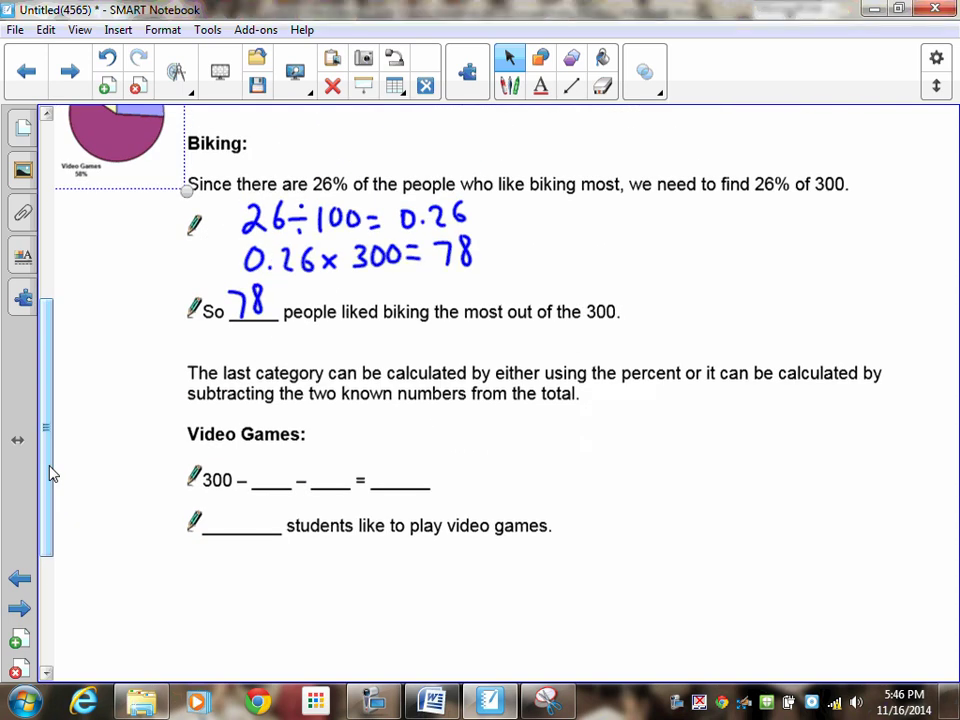
pyautogui.moveTo(50, 466); pyautogui.dragTo(52, 414)
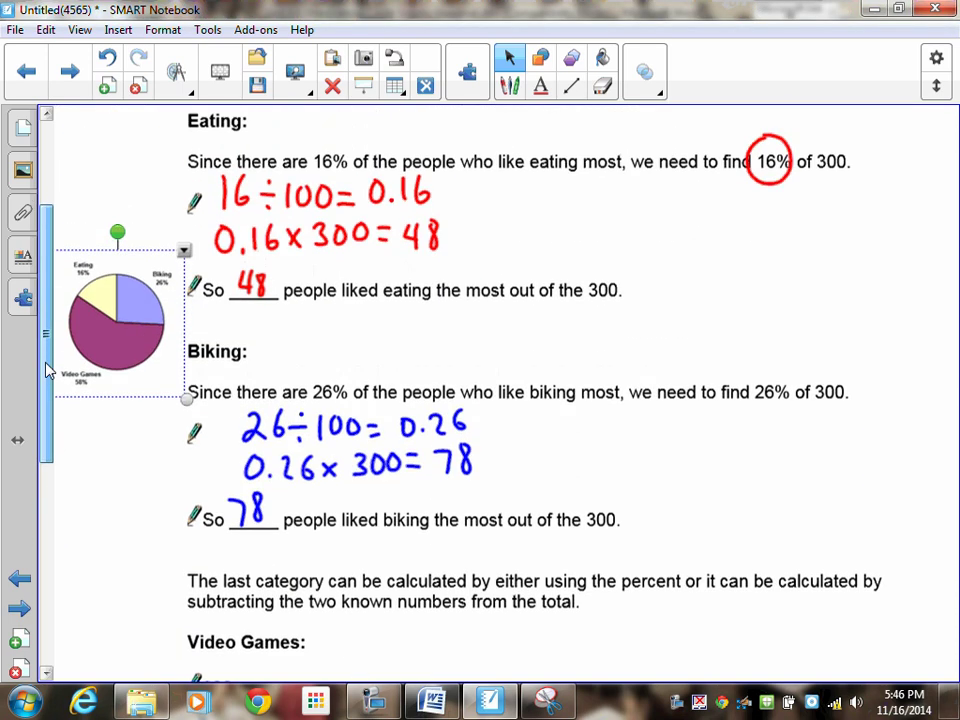
pyautogui.moveTo(45, 368); pyautogui.dragTo(45, 412)
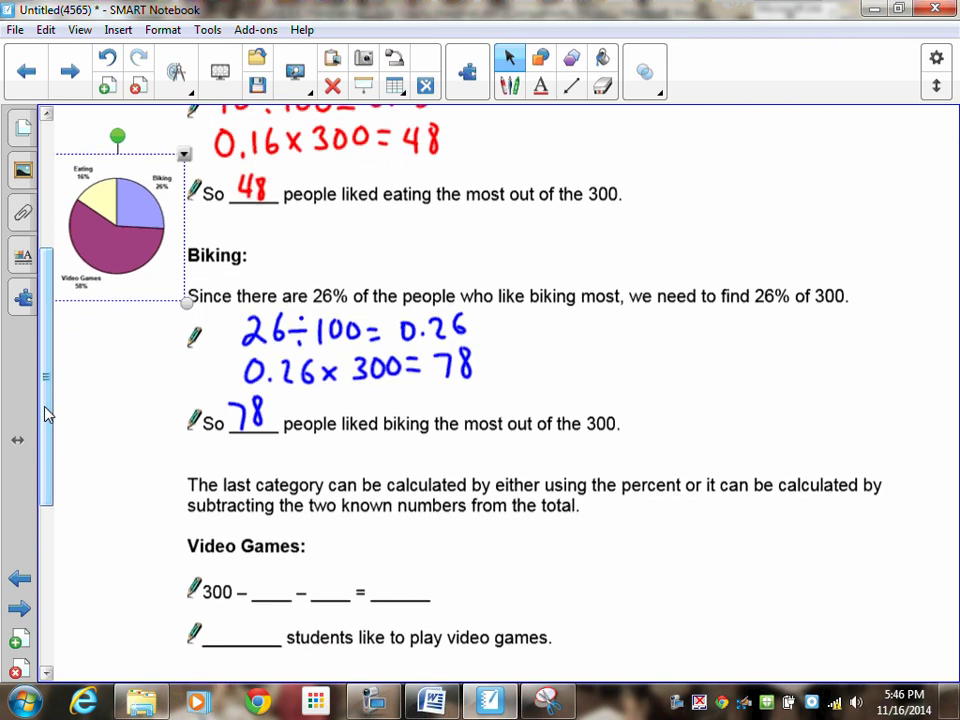
# - Circle 48, fill 48 into the subtraction, and write 174 as result and video games answer
pyautogui.click(509, 86)
pyautogui.moveTo(268, 171)
pyautogui.mouseDown()
pyautogui.moveTo(250, 170)
pyautogui.moveTo(280, 180)
pyautogui.mouseUp()
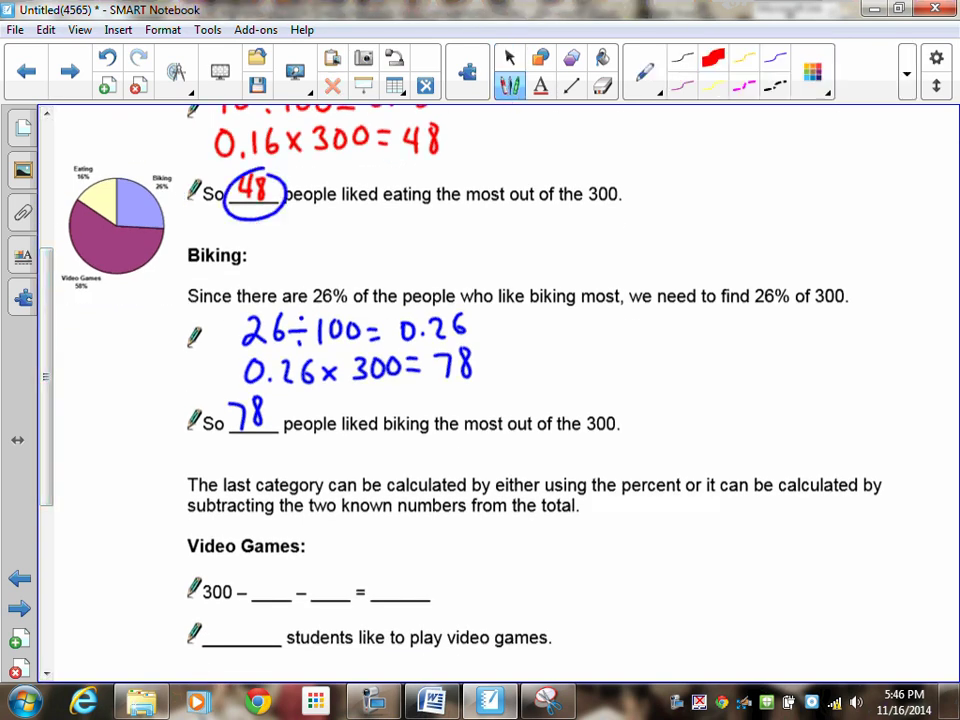
pyautogui.moveTo(258, 564)
pyautogui.mouseDown()
pyautogui.moveTo(262, 597)
pyautogui.moveTo(272, 568)
pyautogui.moveTo(316, 590)
pyautogui.moveTo(331, 566)
pyautogui.mouseUp()
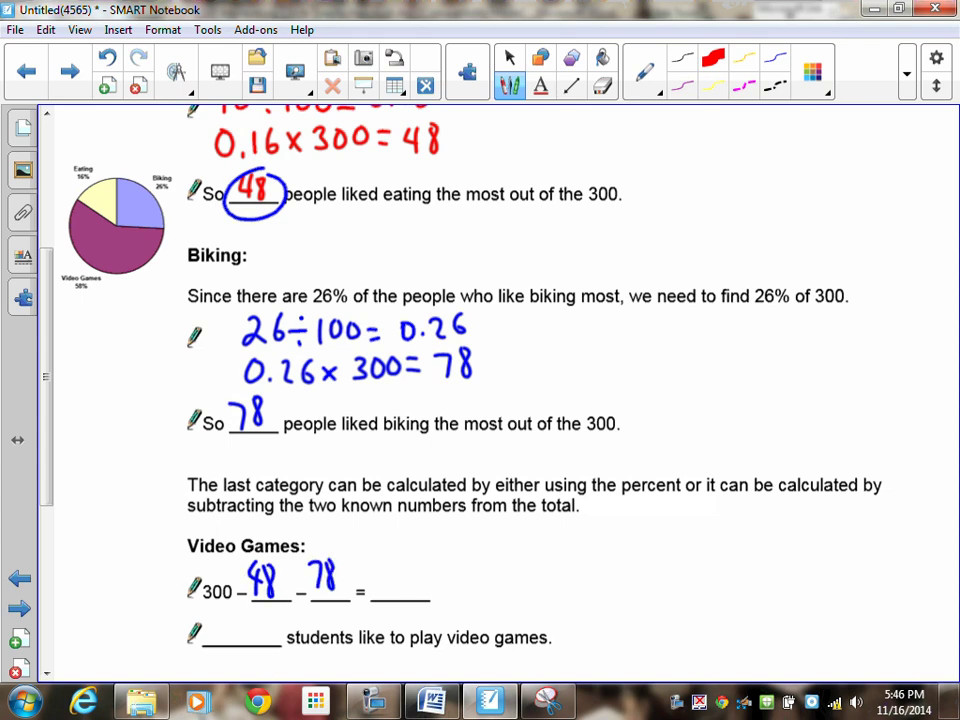
pyautogui.moveTo(45, 460); pyautogui.dragTo(45, 550)
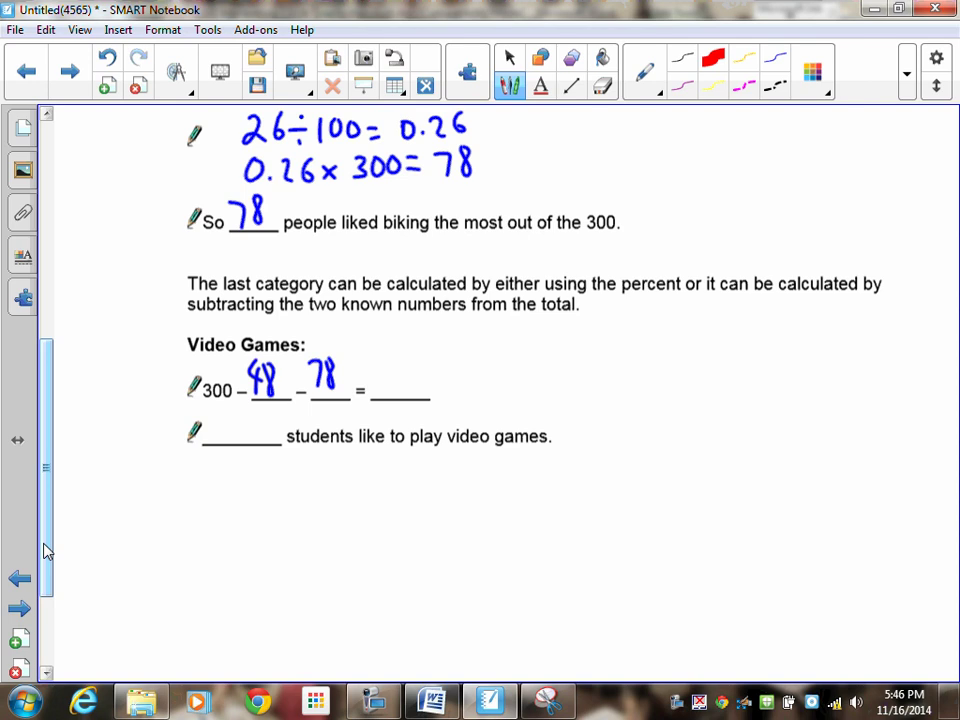
pyautogui.moveTo(378, 364)
pyautogui.mouseDown()
pyautogui.moveTo(377, 394)
pyautogui.moveTo(392, 372)
pyautogui.moveTo(392, 395)
pyautogui.moveTo(422, 398)
pyautogui.mouseUp()
pyautogui.moveTo(216, 413)
pyautogui.mouseDown()
pyautogui.moveTo(215, 443)
pyautogui.moveTo(268, 443)
pyautogui.mouseUp()
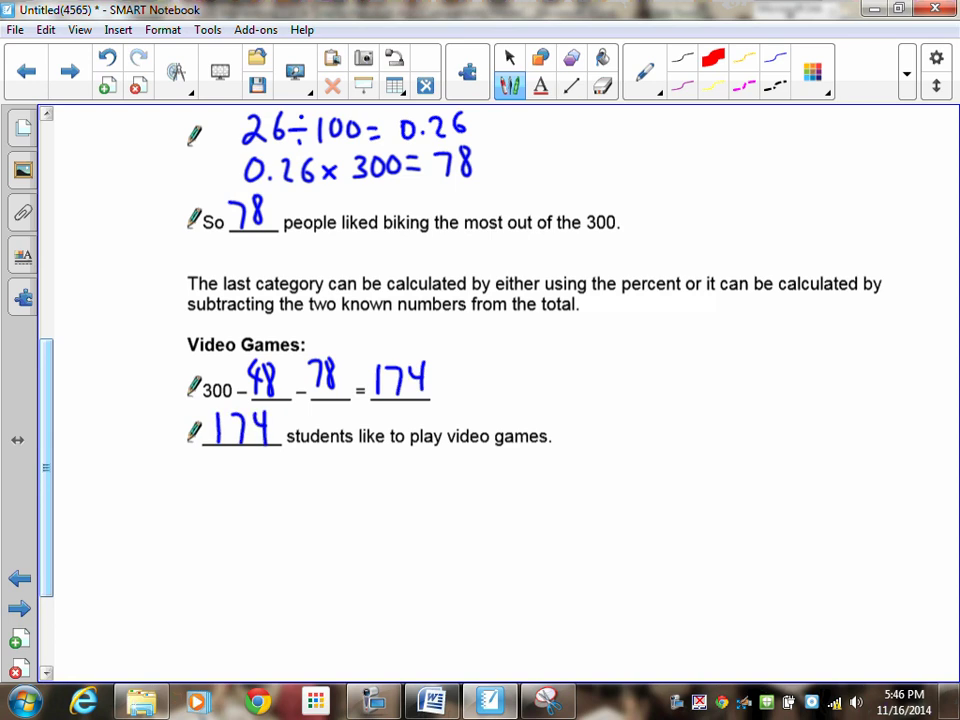
# - Start the alternative check by writing 58% and 58 ÷ 100 = 0.58
pyautogui.moveTo(152, 489)
pyautogui.mouseDown()
pyautogui.moveTo(154, 524)
pyautogui.moveTo(157, 486)
pyautogui.moveTo(133, 535)
pyautogui.mouseUp()
pyautogui.moveTo(212, 480); pyautogui.dragTo(210, 512)
pyautogui.moveTo(242, 474)
pyautogui.mouseDown()
pyautogui.moveTo(232, 512)
pyautogui.moveTo(242, 472)
pyautogui.mouseUp()
pyautogui.moveTo(260, 478)
pyautogui.mouseDown()
pyautogui.moveTo(262, 505)
pyautogui.moveTo(288, 502)
pyautogui.mouseUp()
pyautogui.moveTo(219, 543)
pyautogui.mouseDown()
pyautogui.moveTo(206, 567)
pyautogui.moveTo(276, 553)
pyautogui.moveTo(285, 566)
pyautogui.mouseUp()
pyautogui.moveTo(304, 549)
pyautogui.mouseDown()
pyautogui.moveTo(297, 563)
pyautogui.moveTo(347, 546)
pyautogui.mouseUp()
pyautogui.moveTo(335, 558); pyautogui.dragTo(368, 542)
pyautogui.moveTo(384, 556); pyautogui.dragTo(396, 552)
pyautogui.moveTo(397, 537); pyautogui.dragTo(430, 525)
# - Write 0.58 × 300 = 174 and add a dash beside the subtraction line
pyautogui.moveTo(214, 601); pyautogui.dragTo(226, 622)
pyautogui.moveTo(248, 601)
pyautogui.mouseDown()
pyautogui.moveTo(236, 622)
pyautogui.moveTo(264, 605)
pyautogui.moveTo(292, 617)
pyautogui.mouseUp()
pyautogui.moveTo(291, 602)
pyautogui.mouseDown()
pyautogui.moveTo(279, 618)
pyautogui.moveTo(304, 620)
pyautogui.moveTo(332, 599)
pyautogui.moveTo(352, 599)
pyautogui.mouseUp()
pyautogui.moveTo(371, 600)
pyautogui.mouseDown()
pyautogui.moveTo(404, 614)
pyautogui.moveTo(416, 583)
pyautogui.moveTo(421, 604)
pyautogui.moveTo(452, 598)
pyautogui.mouseUp()
pyautogui.moveTo(447, 573); pyautogui.dragTo(447, 612)
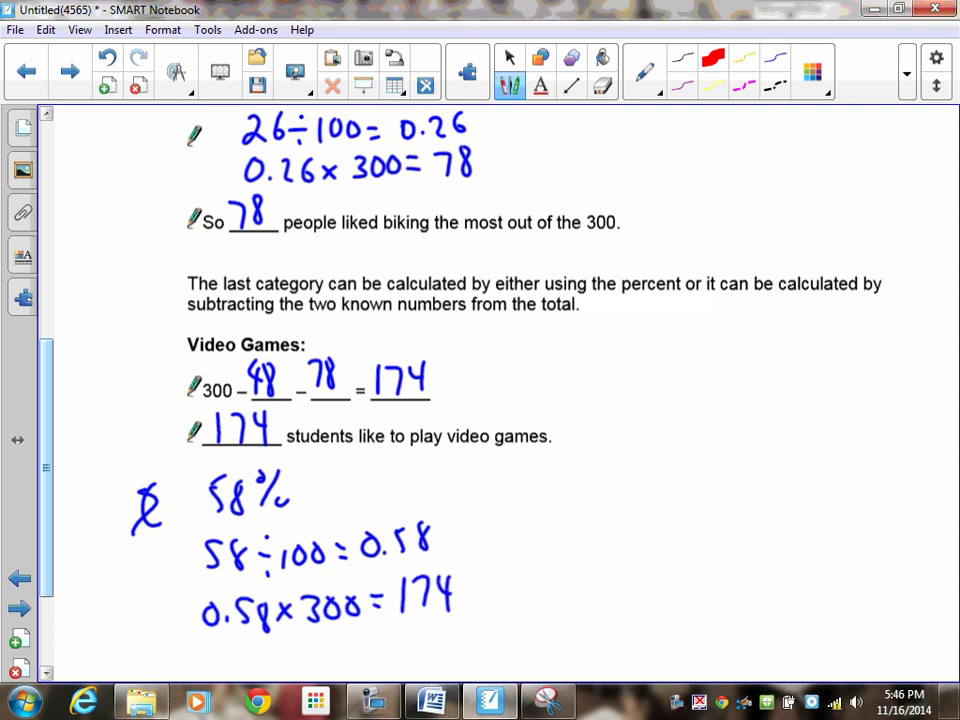
pyautogui.moveTo(103, 382); pyautogui.dragTo(162, 380)
pyautogui.moveTo(47, 480); pyautogui.dragTo(47, 561)
# - Move to the Walmart Store Retail page and scroll to the Pants and Socks questions
pyautogui.click(20, 609)
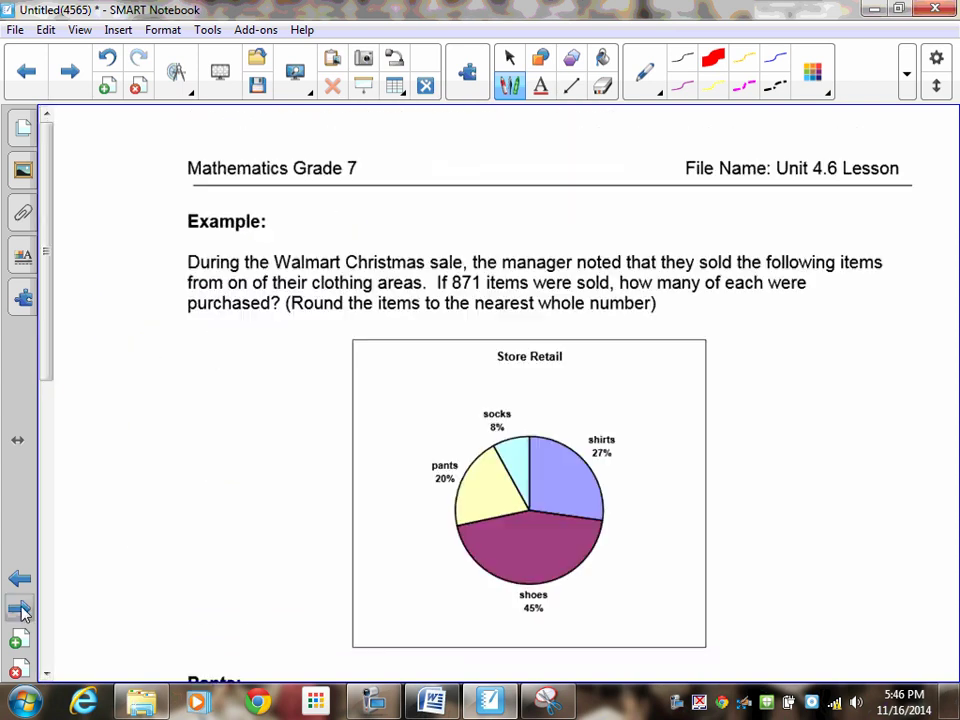
pyautogui.moveTo(50, 362); pyautogui.dragTo(55, 431)
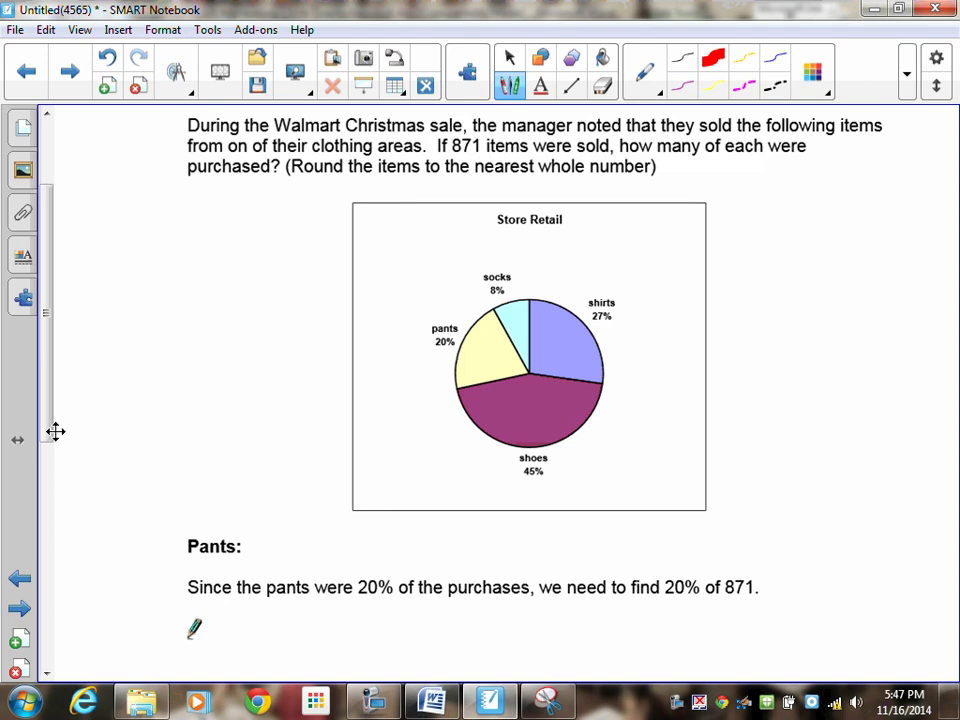
pyautogui.scroll(-3, 49, 439)
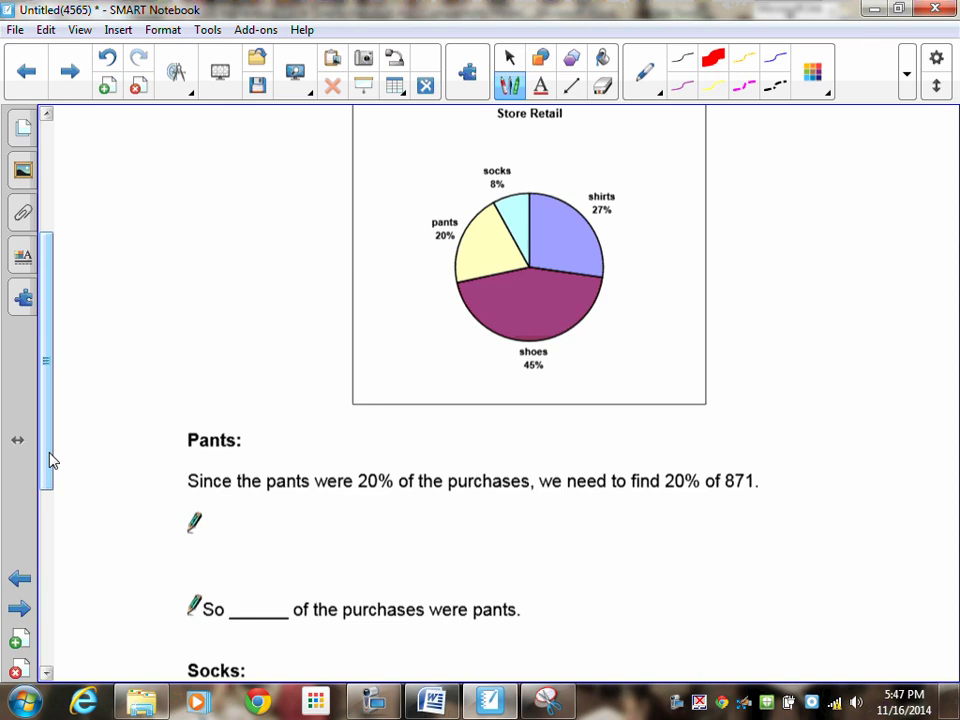
pyautogui.scroll(-4, 53, 462)
pyautogui.scroll(2, 56, 470)
pyautogui.moveTo(57, 456); pyautogui.dragTo(60, 390)
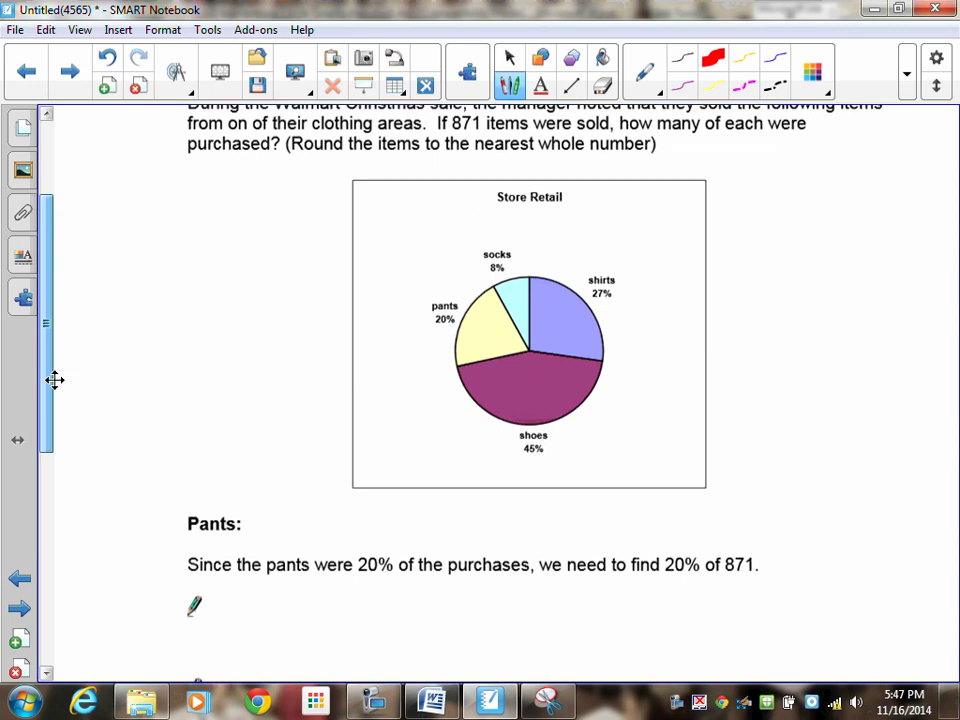
pyautogui.moveTo(55, 379); pyautogui.dragTo(57, 527)
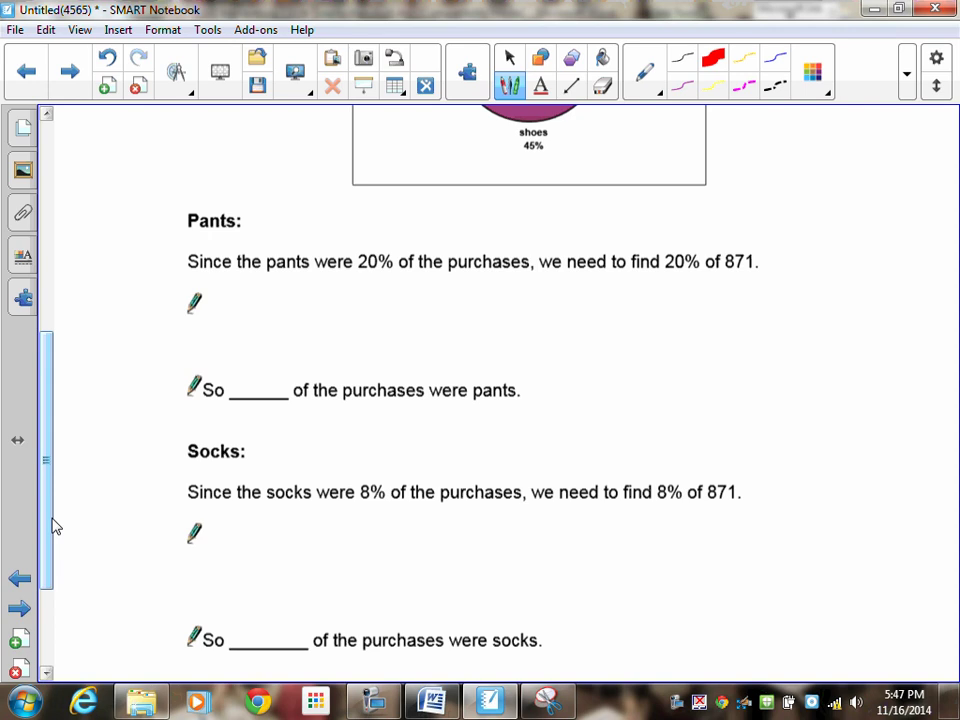
# - Write 20 ÷ 100 = 0.2 under the Pants question
pyautogui.moveTo(240, 297); pyautogui.dragTo(259, 318)
pyautogui.moveTo(282, 293)
pyautogui.mouseDown()
pyautogui.moveTo(310, 307)
pyautogui.moveTo(282, 294)
pyautogui.mouseUp()
pyautogui.click(302, 294)
pyautogui.moveTo(292, 305)
pyautogui.mouseDown()
pyautogui.moveTo(313, 305)
pyautogui.moveTo(323, 318)
pyautogui.mouseUp()
pyautogui.moveTo(343, 294)
pyautogui.mouseDown()
pyautogui.moveTo(336, 316)
pyautogui.moveTo(344, 315)
pyautogui.mouseUp()
pyautogui.moveTo(365, 294)
pyautogui.mouseDown()
pyautogui.moveTo(366, 314)
pyautogui.moveTo(395, 300)
pyautogui.mouseUp()
pyautogui.moveTo(378, 309); pyautogui.dragTo(395, 309)
pyautogui.moveTo(412, 294)
pyautogui.mouseDown()
pyautogui.moveTo(406, 316)
pyautogui.moveTo(414, 295)
pyautogui.moveTo(456, 313)
pyautogui.mouseUp()
pyautogui.click(430, 312)
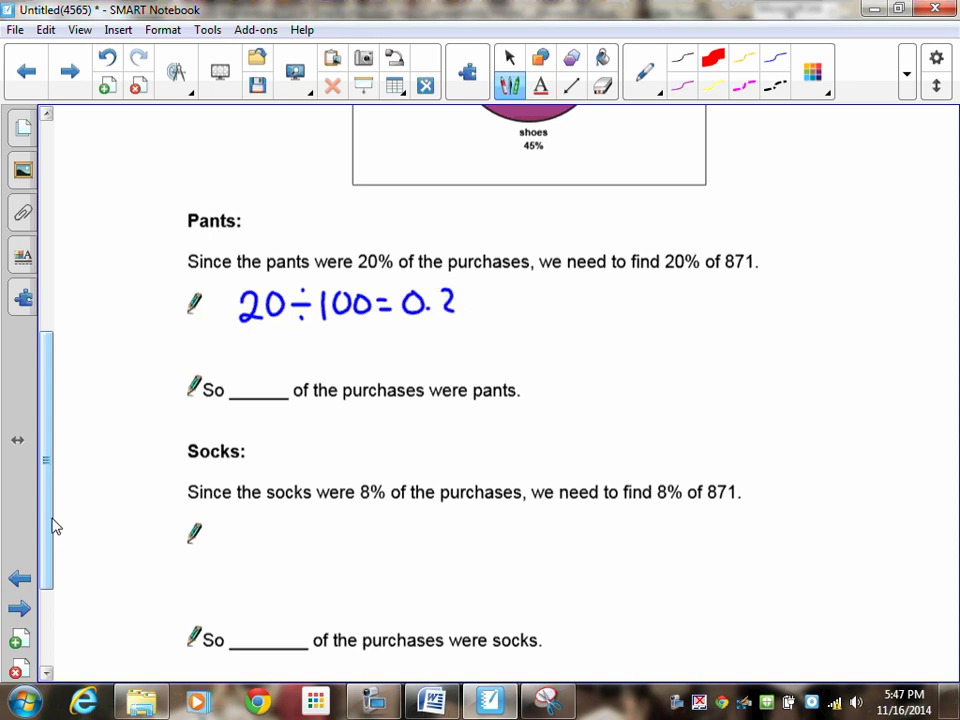
# - Write 0.2 × 871 = 174.2 on the next line
pyautogui.moveTo(243, 339)
pyautogui.mouseDown()
pyautogui.moveTo(233, 347)
pyautogui.moveTo(243, 338)
pyautogui.moveTo(282, 357)
pyautogui.mouseUp()
pyautogui.click(259, 356)
pyautogui.moveTo(294, 341)
pyautogui.mouseDown()
pyautogui.moveTo(310, 356)
pyautogui.moveTo(295, 357)
pyautogui.mouseUp()
pyautogui.moveTo(339, 338)
pyautogui.mouseDown()
pyautogui.moveTo(328, 357)
pyautogui.moveTo(340, 339)
pyautogui.mouseUp()
pyautogui.moveTo(352, 337)
pyautogui.mouseDown()
pyautogui.moveTo(359, 357)
pyautogui.moveTo(380, 352)
pyautogui.mouseUp()
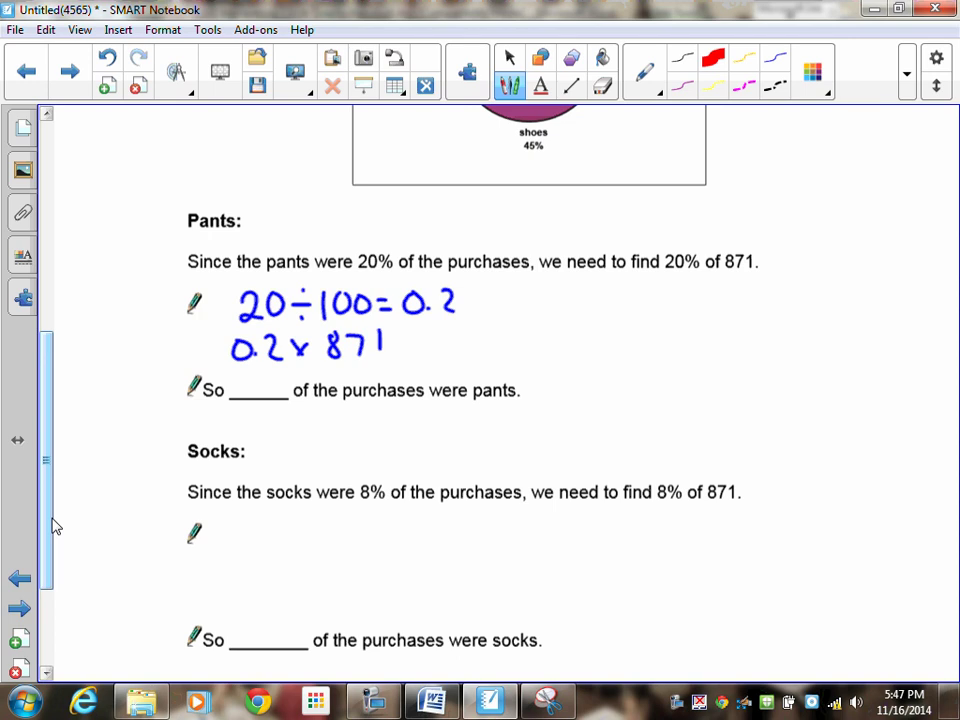
pyautogui.moveTo(399, 337); pyautogui.dragTo(410, 337)
pyautogui.moveTo(399, 344); pyautogui.dragTo(411, 344)
pyautogui.moveTo(424, 327)
pyautogui.mouseDown()
pyautogui.moveTo(425, 350)
pyautogui.moveTo(446, 350)
pyautogui.mouseUp()
pyautogui.moveTo(462, 328)
pyautogui.mouseDown()
pyautogui.moveTo(460, 338)
pyautogui.moveTo(478, 343)
pyautogui.mouseUp()
pyautogui.click(484, 345)
pyautogui.moveTo(472, 331)
pyautogui.mouseDown()
pyautogui.moveTo(472, 352)
pyautogui.moveTo(512, 347)
pyautogui.mouseUp()
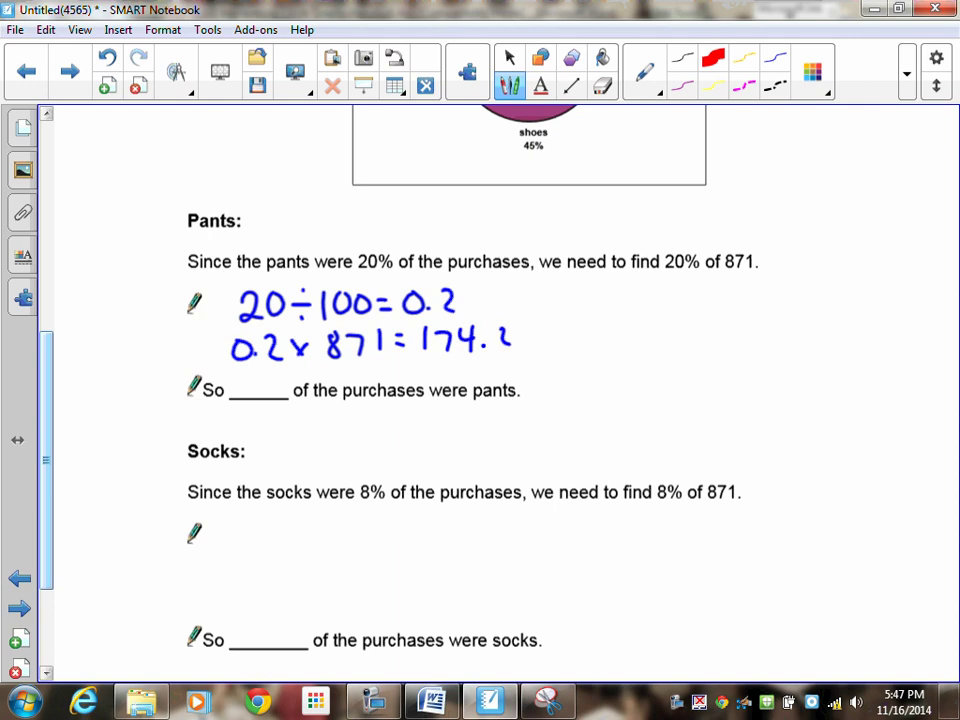
# - Write 174 in the pants blank and mark the rounding with arrows and underlines
pyautogui.moveTo(236, 376); pyautogui.dragTo(236, 397)
pyautogui.moveTo(242, 377)
pyautogui.mouseDown()
pyautogui.moveTo(251, 397)
pyautogui.moveTo(277, 390)
pyautogui.mouseUp()
pyautogui.moveTo(273, 375); pyautogui.dragTo(273, 398)
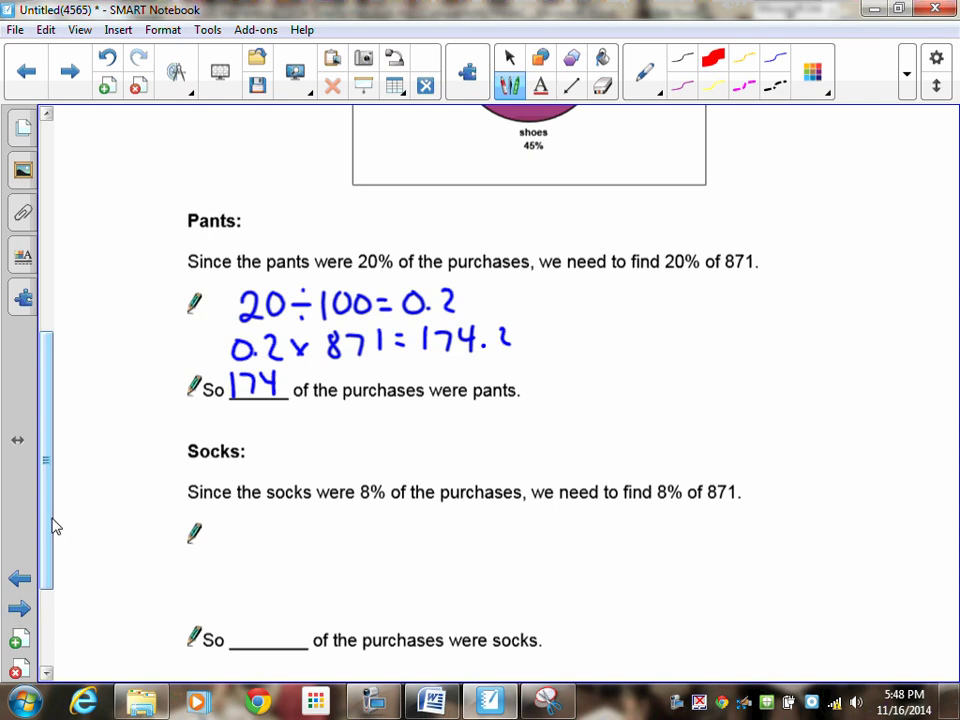
pyautogui.moveTo(572, 391); pyautogui.dragTo(535, 391)
pyautogui.moveTo(548, 382); pyautogui.dragTo(548, 398)
pyautogui.moveTo(567, 336)
pyautogui.mouseDown()
pyautogui.moveTo(527, 336)
pyautogui.moveTo(537, 346)
pyautogui.mouseUp()
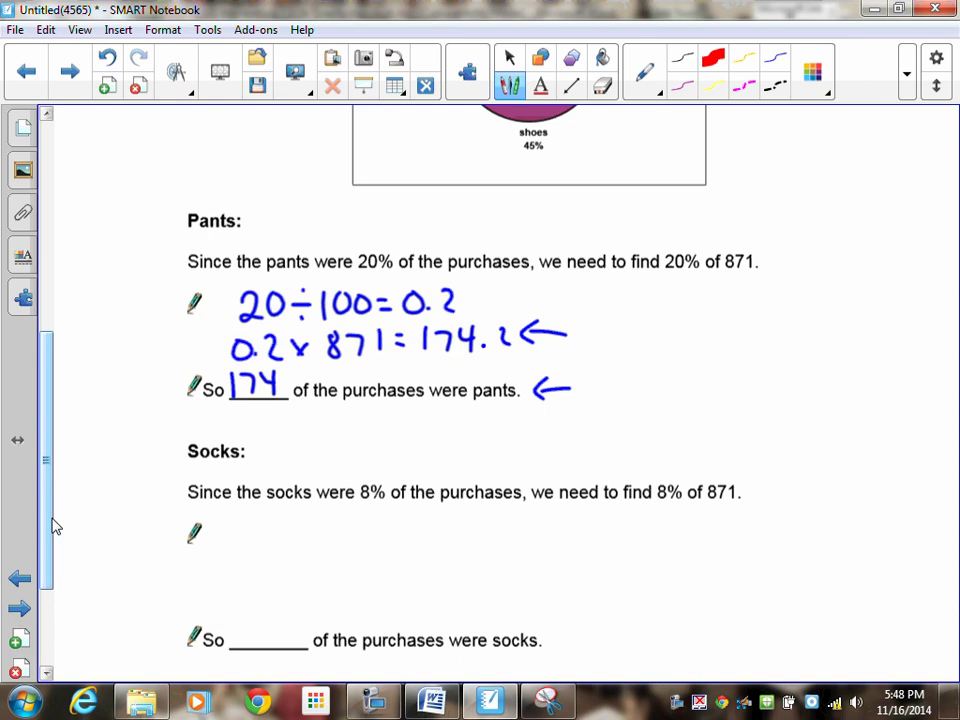
pyautogui.moveTo(424, 356)
pyautogui.mouseDown()
pyautogui.moveTo(491, 355)
pyautogui.moveTo(485, 366)
pyautogui.mouseUp()
pyautogui.moveTo(230, 408); pyautogui.dragTo(287, 406)
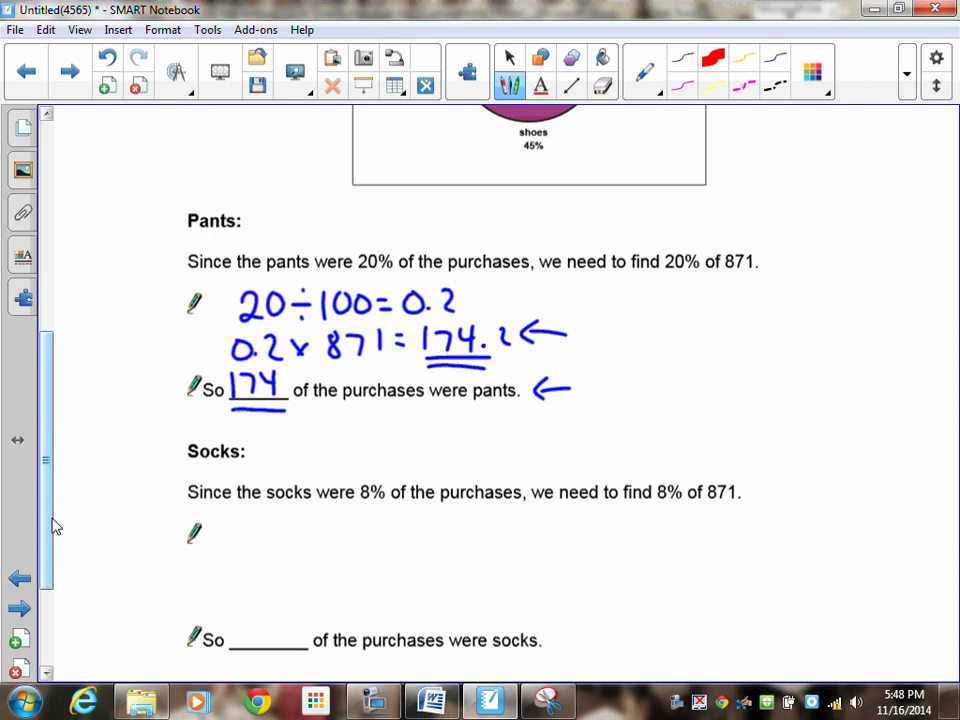
# - Write 8 ÷ 100 = 0.08 under the Socks question
pyautogui.scroll(-3, 55, 510)
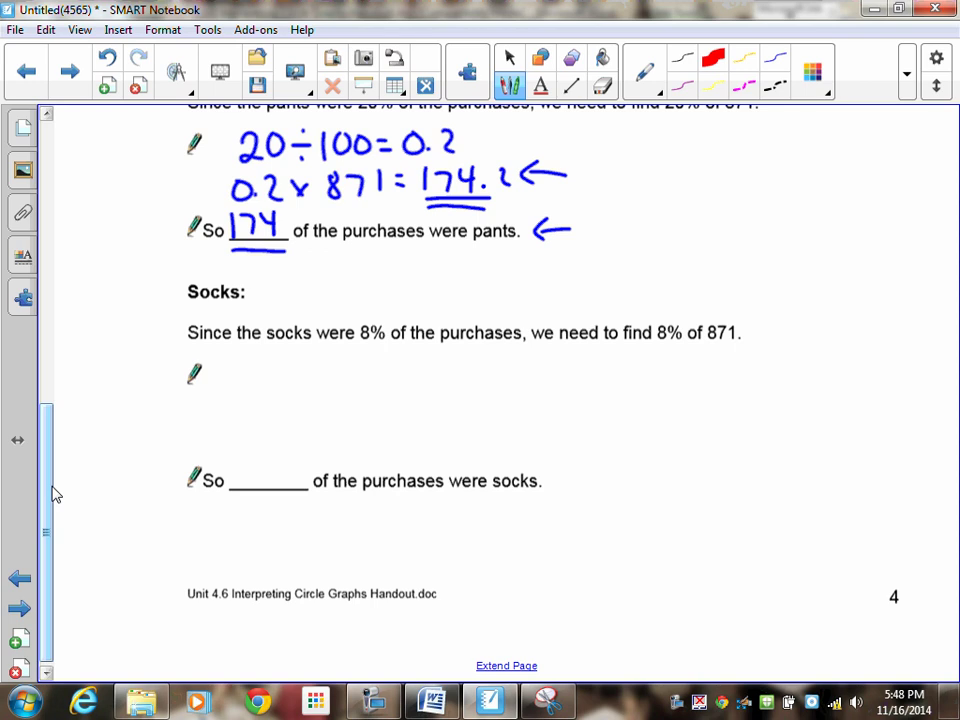
pyautogui.moveTo(250, 358)
pyautogui.mouseDown()
pyautogui.moveTo(296, 378)
pyautogui.moveTo(308, 362)
pyautogui.moveTo(328, 362)
pyautogui.mouseUp()
pyautogui.click(271, 357)
pyautogui.click(271, 388)
pyautogui.moveTo(340, 364); pyautogui.dragTo(352, 375)
pyautogui.moveTo(385, 360)
pyautogui.mouseDown()
pyautogui.moveTo(377, 372)
pyautogui.moveTo(388, 362)
pyautogui.mouseUp()
pyautogui.click(405, 377)
pyautogui.moveTo(421, 360)
pyautogui.mouseDown()
pyautogui.moveTo(417, 376)
pyautogui.moveTo(446, 360)
pyautogui.mouseUp()
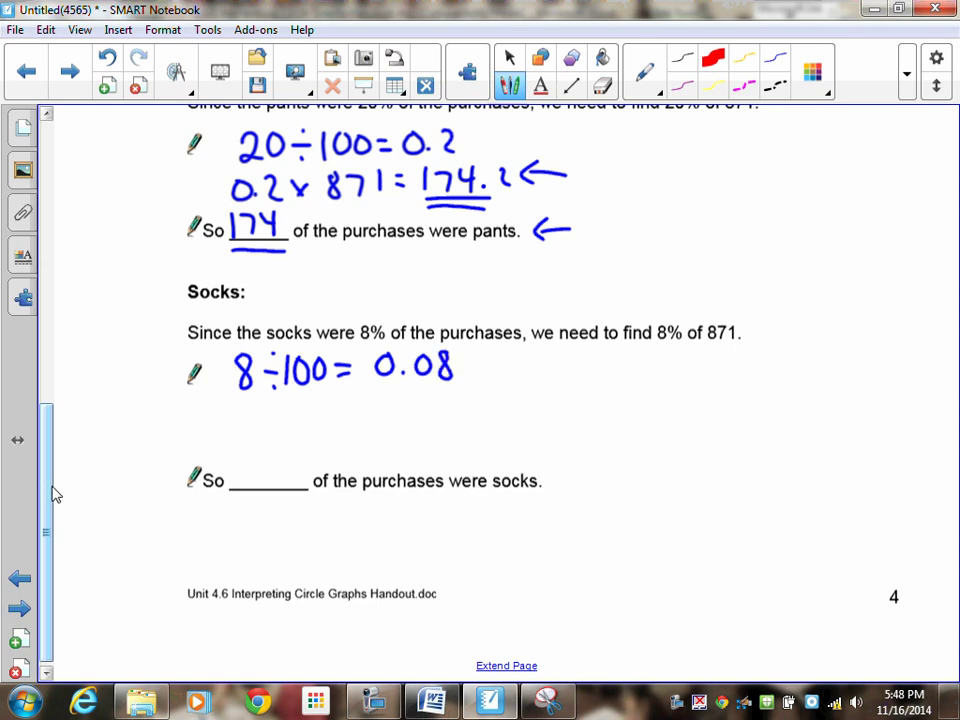
# - Write 0.08 × 871 = 69.68 and fill the socks answer blank with 70
pyautogui.click(255, 426)
pyautogui.moveTo(240, 408)
pyautogui.mouseDown()
pyautogui.moveTo(298, 408)
pyautogui.moveTo(327, 423)
pyautogui.mouseUp()
pyautogui.moveTo(327, 407); pyautogui.dragTo(312, 424)
pyautogui.click(354, 398)
pyautogui.moveTo(360, 398); pyautogui.dragTo(383, 424)
pyautogui.moveTo(400, 397)
pyautogui.mouseDown()
pyautogui.moveTo(400, 422)
pyautogui.moveTo(442, 401)
pyautogui.mouseUp()
pyautogui.moveTo(428, 412); pyautogui.dragTo(442, 411)
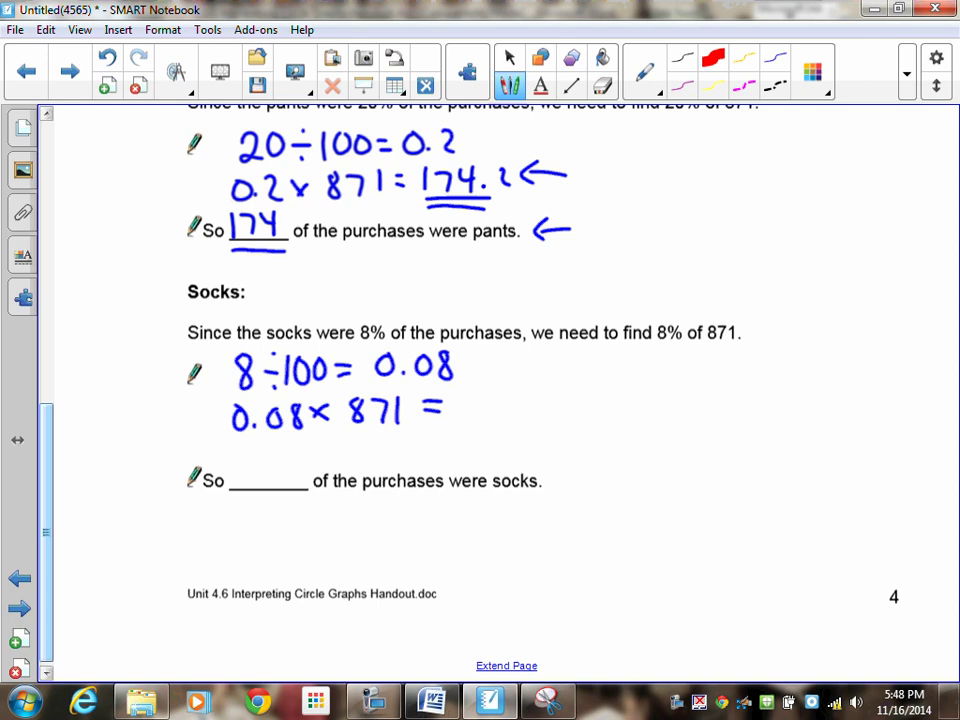
pyautogui.moveTo(468, 387)
pyautogui.mouseDown()
pyautogui.moveTo(462, 406)
pyautogui.moveTo(484, 421)
pyautogui.moveTo(545, 392)
pyautogui.mouseUp()
pyautogui.click(497, 417)
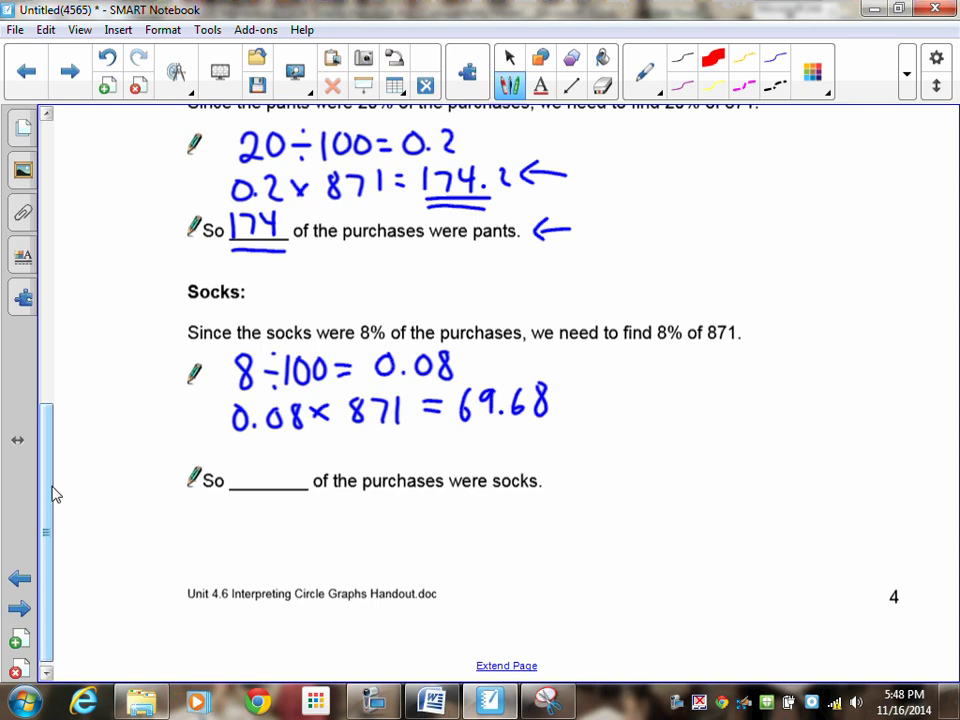
pyautogui.moveTo(241, 458)
pyautogui.mouseDown()
pyautogui.moveTo(252, 487)
pyautogui.moveTo(283, 457)
pyautogui.mouseUp()
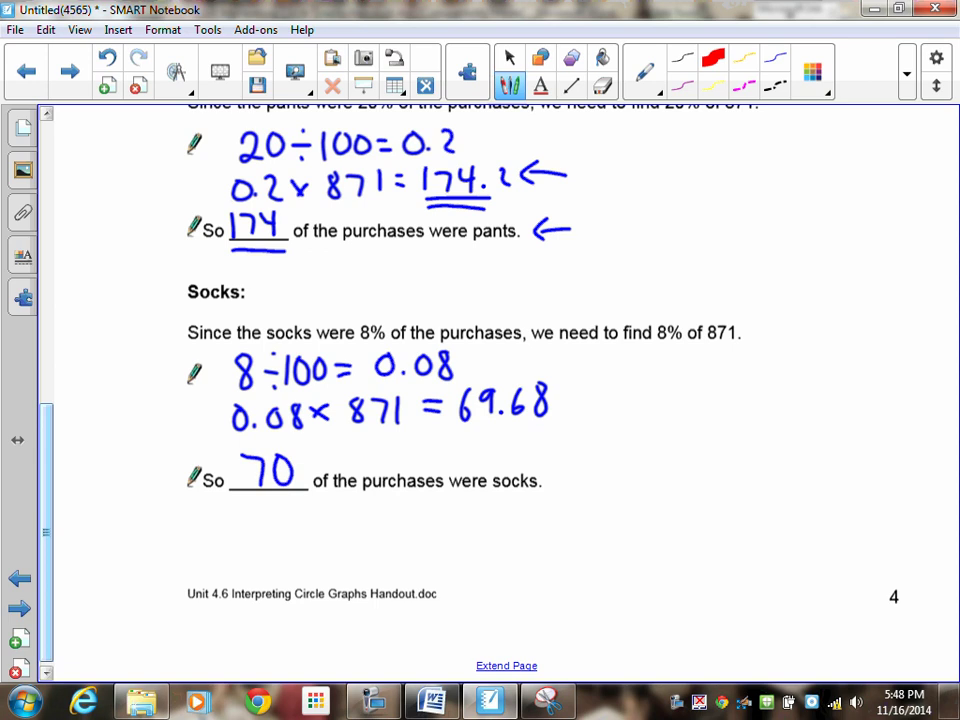
# - On the next page, handwrite 27 ÷ 100 = 0.27 under Shirts
pyautogui.click(20, 609)
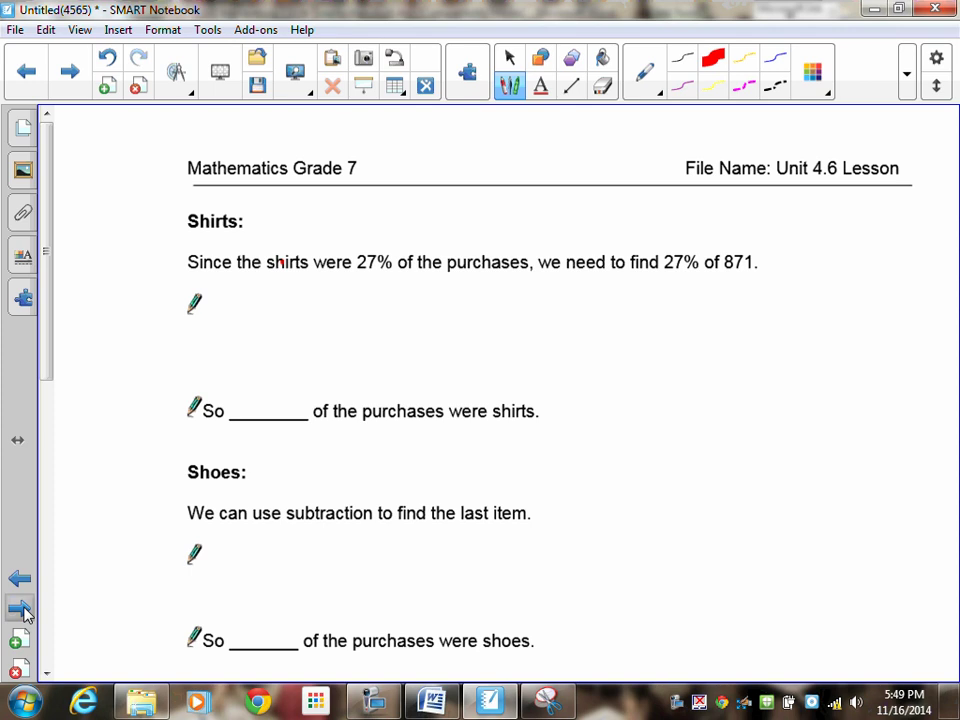
pyautogui.moveTo(246, 292)
pyautogui.mouseDown()
pyautogui.moveTo(279, 316)
pyautogui.moveTo(318, 303)
pyautogui.mouseUp()
pyautogui.click(309, 293)
pyautogui.click(309, 313)
pyautogui.moveTo(334, 293); pyautogui.dragTo(336, 314)
pyautogui.moveTo(350, 291); pyautogui.dragTo(369, 293)
pyautogui.moveTo(390, 297); pyautogui.dragTo(404, 306)
pyautogui.moveTo(425, 290)
pyautogui.mouseDown()
pyautogui.moveTo(465, 298)
pyautogui.moveTo(471, 312)
pyautogui.mouseUp()
pyautogui.click(447, 310)
pyautogui.moveTo(477, 290); pyautogui.dragTo(482, 312)
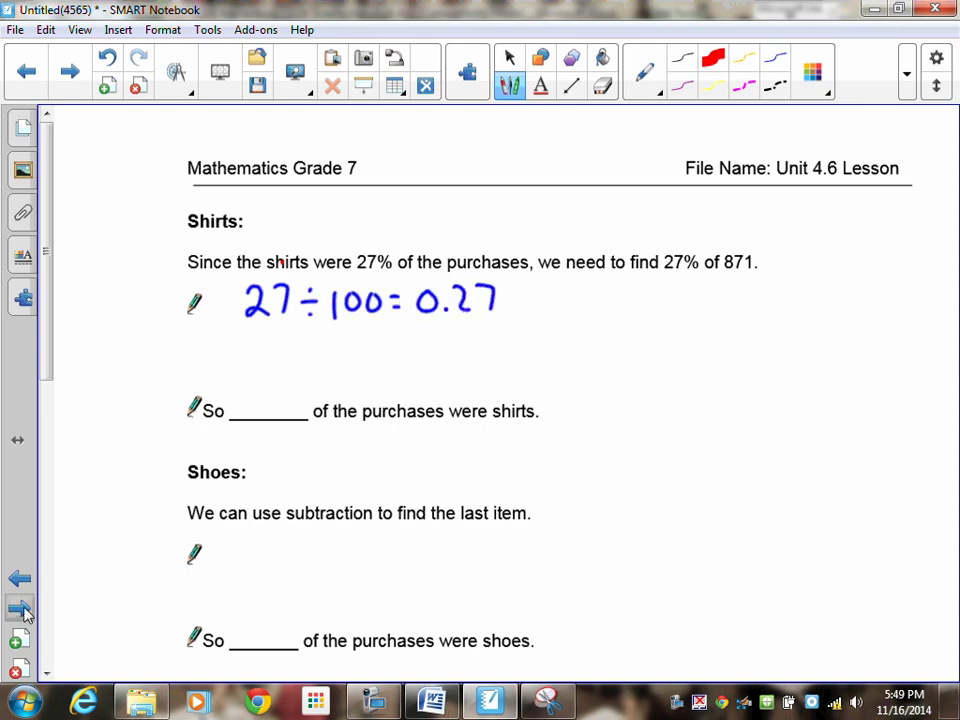
# - Write 0.27 × 871 = 235.17 and fill the shirts answer blank with 235
pyautogui.moveTo(258, 336)
pyautogui.mouseDown()
pyautogui.moveTo(247, 366)
pyautogui.moveTo(262, 340)
pyautogui.mouseUp()
pyautogui.click(277, 363)
pyautogui.moveTo(284, 340)
pyautogui.mouseDown()
pyautogui.moveTo(293, 337)
pyautogui.moveTo(301, 366)
pyautogui.mouseUp()
pyautogui.moveTo(303, 336)
pyautogui.mouseDown()
pyautogui.moveTo(313, 368)
pyautogui.moveTo(354, 358)
pyautogui.mouseUp()
pyautogui.moveTo(354, 340)
pyautogui.mouseDown()
pyautogui.moveTo(338, 358)
pyautogui.moveTo(387, 337)
pyautogui.moveTo(405, 366)
pyautogui.mouseUp()
pyautogui.moveTo(426, 335); pyautogui.dragTo(426, 365)
pyautogui.moveTo(433, 341); pyautogui.dragTo(449, 341)
pyautogui.moveTo(433, 354); pyautogui.dragTo(449, 354)
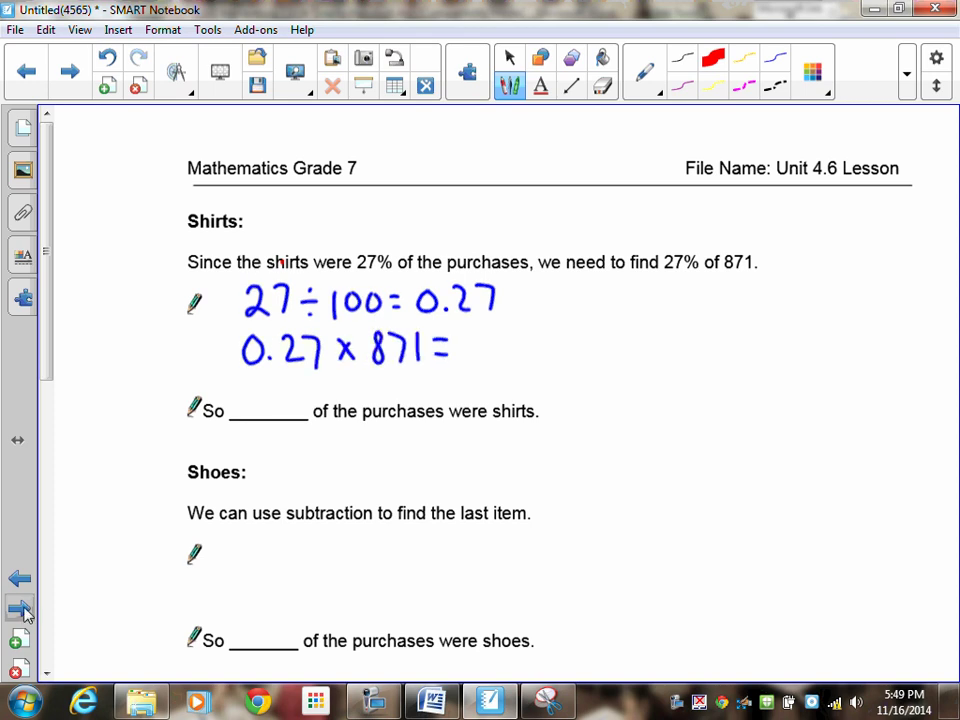
pyautogui.moveTo(471, 337); pyautogui.dragTo(476, 349)
pyautogui.moveTo(493, 330)
pyautogui.mouseDown()
pyautogui.moveTo(530, 331)
pyautogui.moveTo(572, 352)
pyautogui.mouseUp()
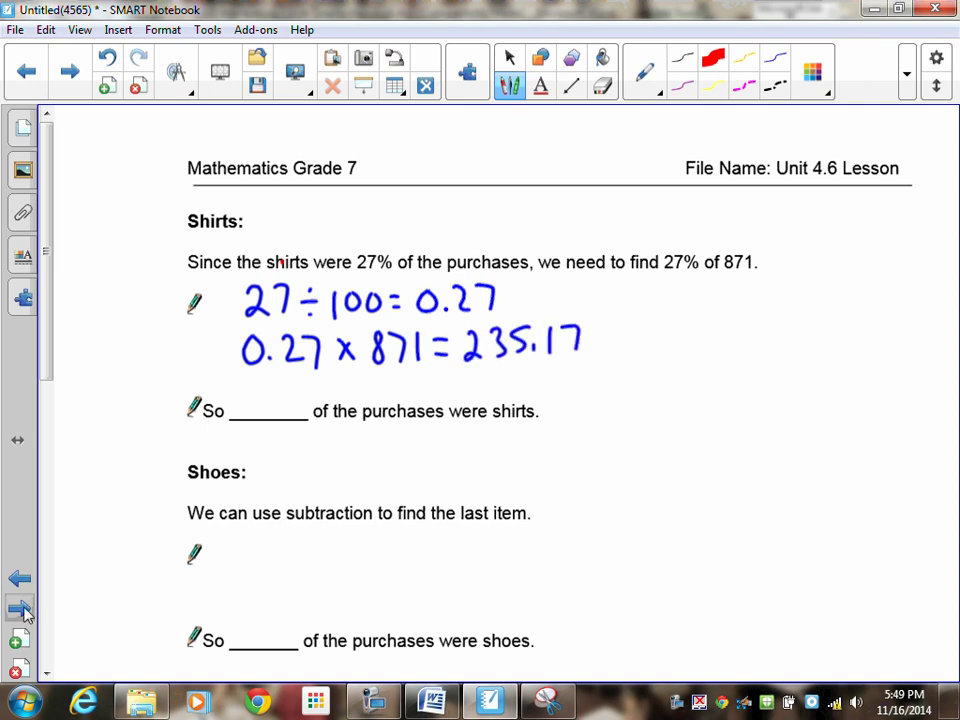
pyautogui.moveTo(232, 398)
pyautogui.mouseDown()
pyautogui.moveTo(250, 416)
pyautogui.moveTo(289, 404)
pyautogui.moveTo(283, 416)
pyautogui.mouseUp()
pyautogui.moveTo(48, 374); pyautogui.dragTo(55, 457)
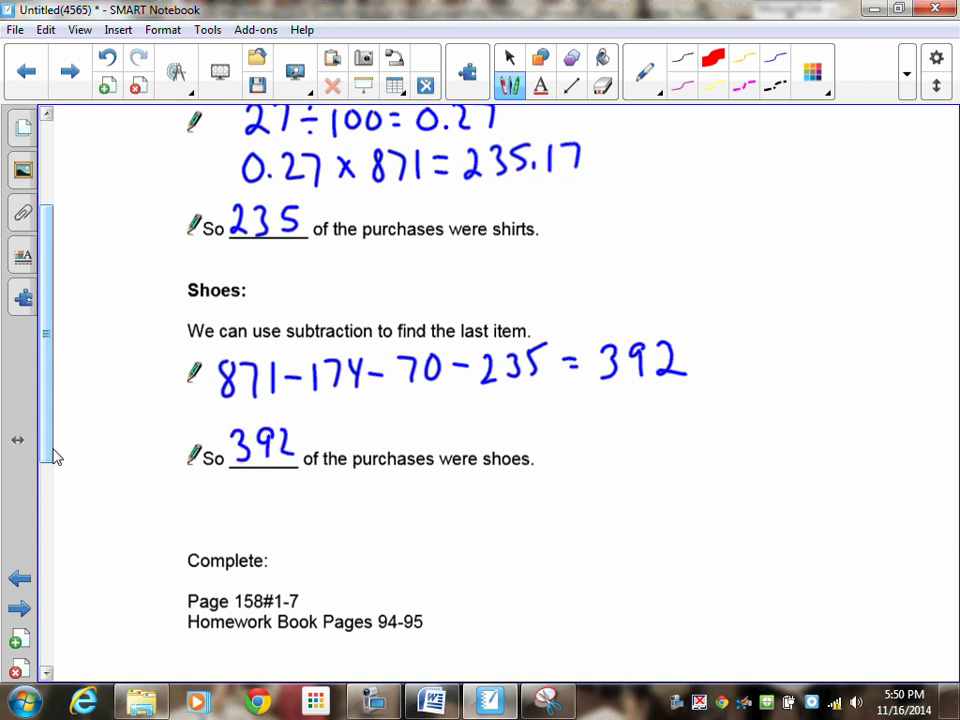
# - Scroll the page up to bring the Shoes work area into view
pyautogui.moveTo(55, 455); pyautogui.dragTo(55, 422)
pyautogui.scroll(1, 55, 422)
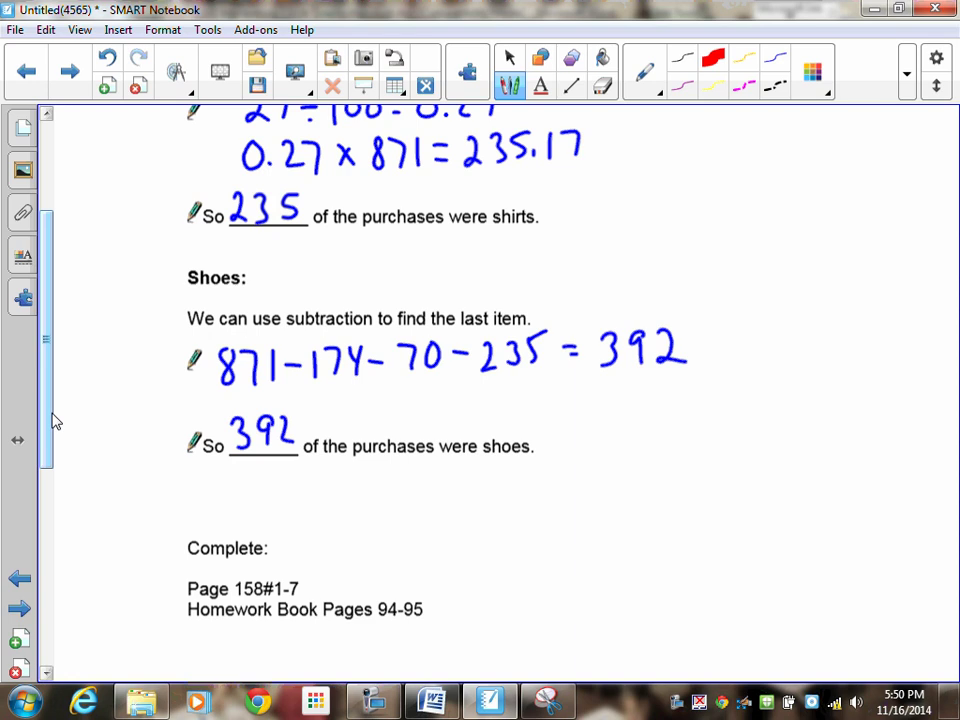
# - List 174, 70 and 235 in a column at the right and circle the 871
pyautogui.moveTo(760, 199); pyautogui.dragTo(762, 222)
pyautogui.moveTo(770, 194)
pyautogui.mouseDown()
pyautogui.moveTo(778, 221)
pyautogui.moveTo(809, 200)
pyautogui.mouseUp()
pyautogui.moveTo(804, 180)
pyautogui.mouseDown()
pyautogui.moveTo(806, 212)
pyautogui.moveTo(784, 256)
pyautogui.mouseUp()
pyautogui.click(775, 238)
pyautogui.moveTo(805, 226); pyautogui.dragTo(808, 227)
pyautogui.moveTo(757, 290)
pyautogui.mouseDown()
pyautogui.moveTo(771, 305)
pyautogui.moveTo(798, 294)
pyautogui.mouseUp()
pyautogui.moveTo(810, 263); pyautogui.dragTo(828, 255)
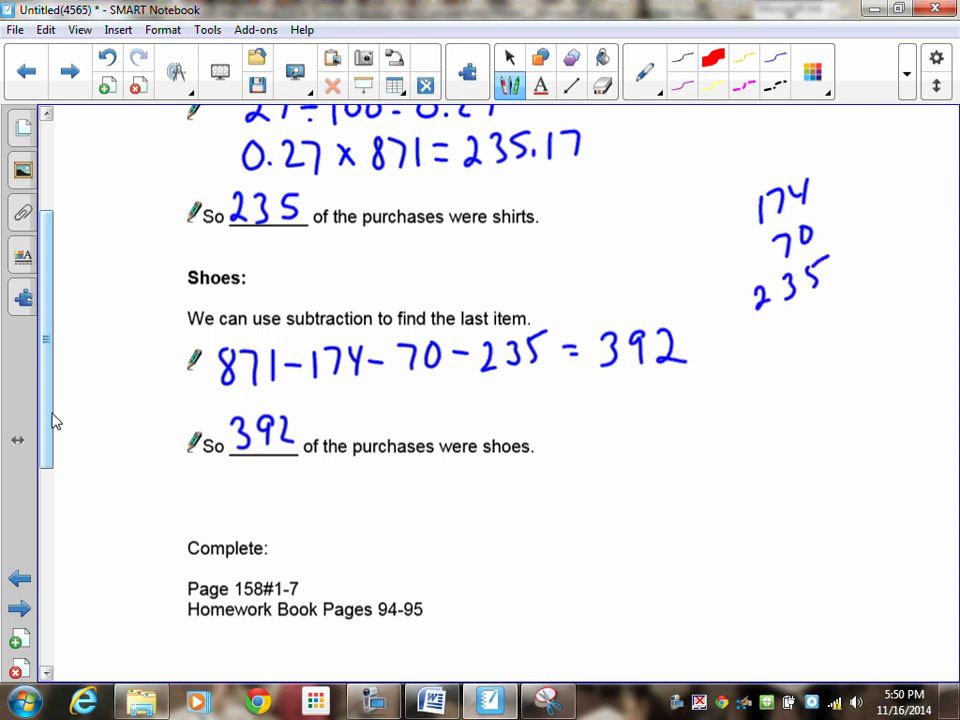
pyautogui.moveTo(240, 333)
pyautogui.mouseDown()
pyautogui.moveTo(212, 393)
pyautogui.moveTo(296, 368)
pyautogui.mouseUp()
# - Look back at the Store Retail pie chart page, then return to Shirts and Shoes
pyautogui.moveTo(50, 430); pyautogui.dragTo(58, 262)
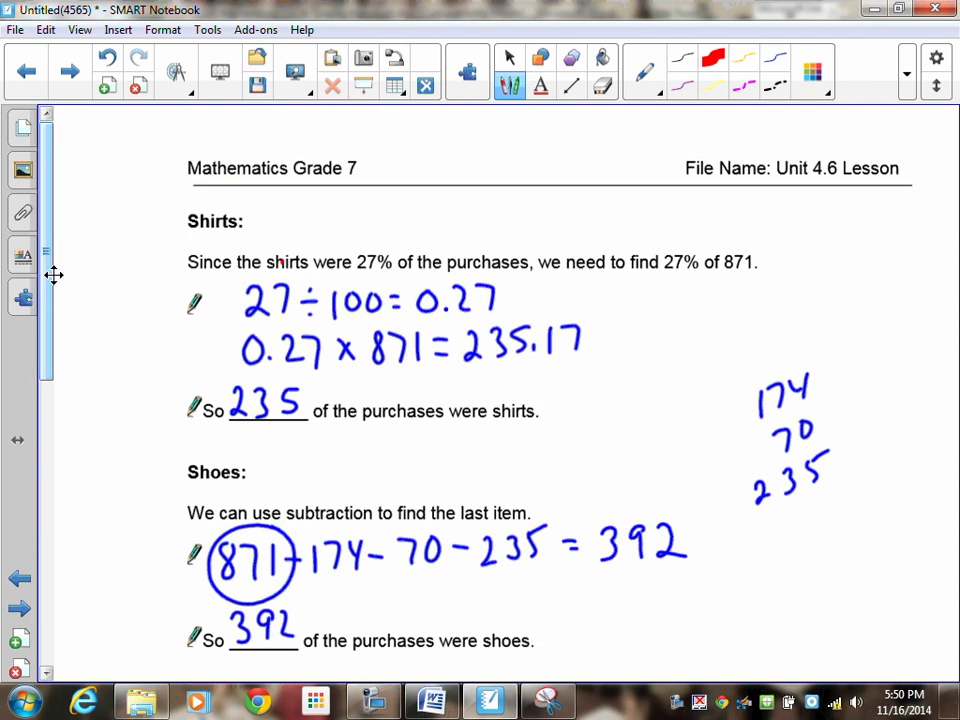
pyautogui.click(32, 86)
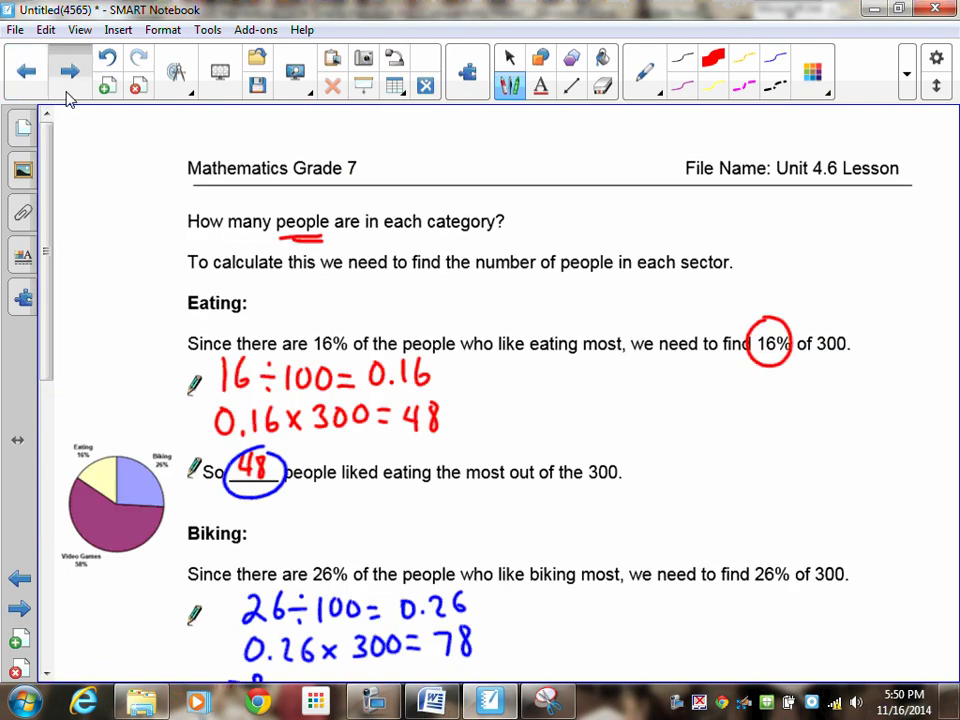
pyautogui.click(68, 88)
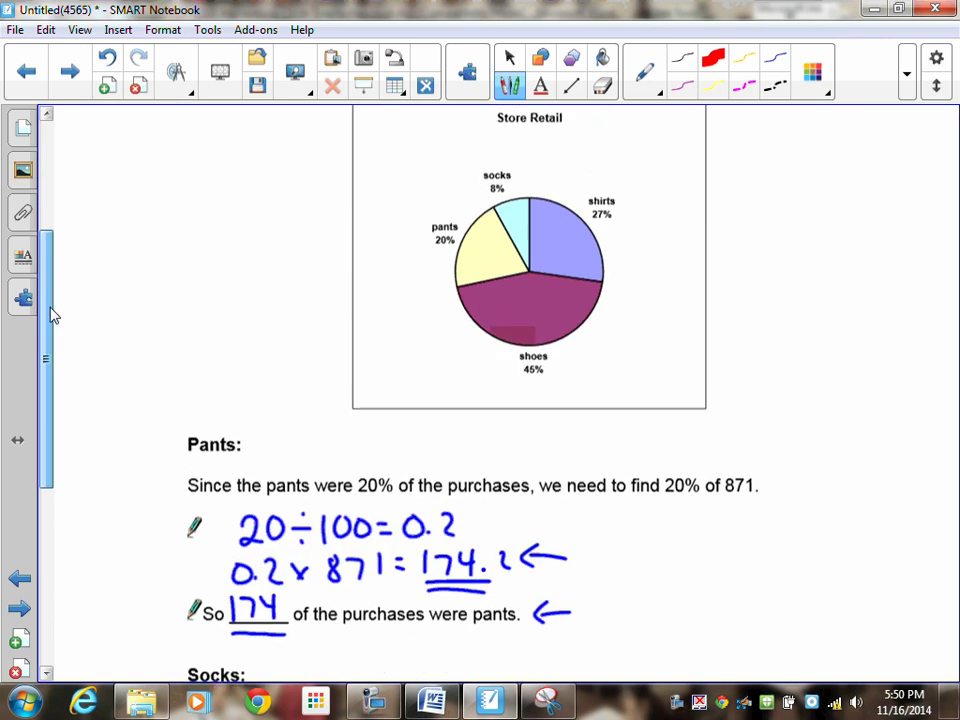
pyautogui.click(70, 78)
pyautogui.click(22, 79)
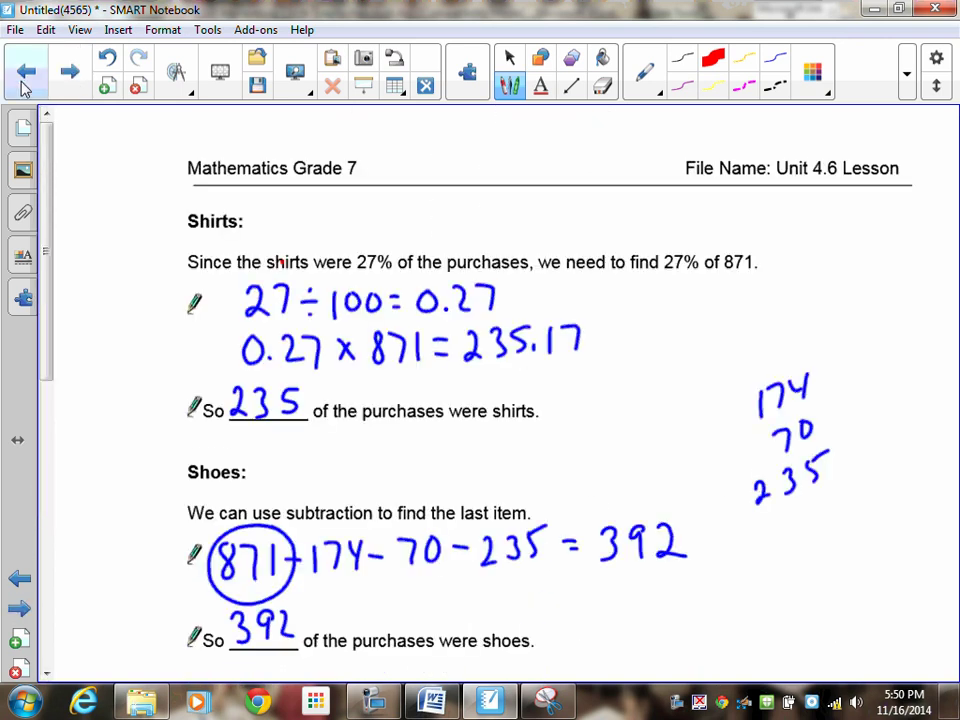
pyautogui.moveTo(44, 198); pyautogui.dragTo(44, 385)
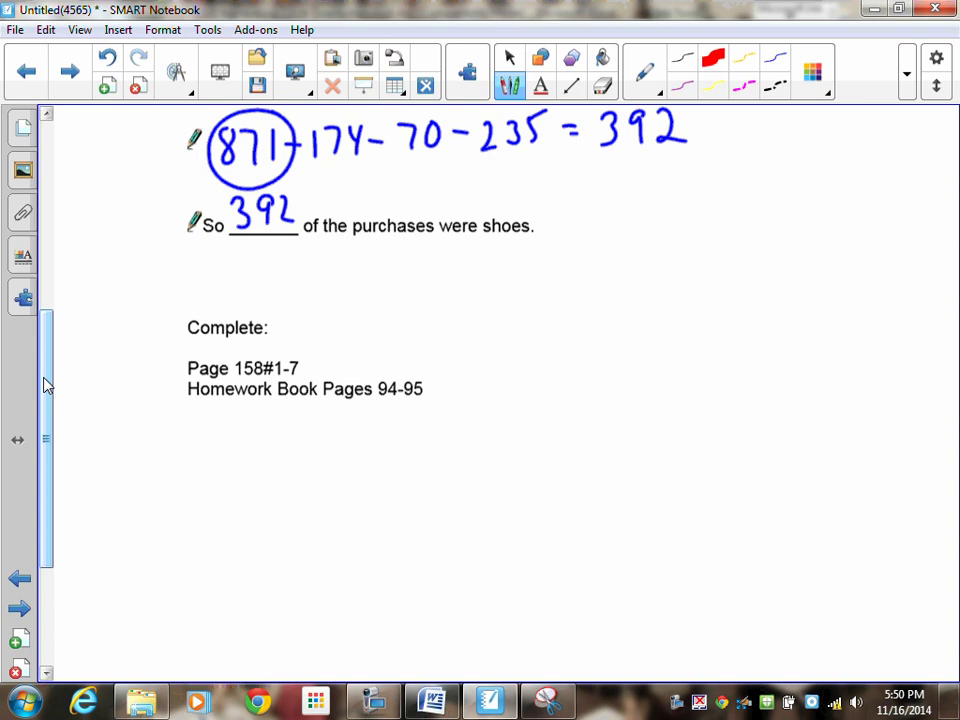
pyautogui.moveTo(44, 385); pyautogui.dragTo(51, 272)
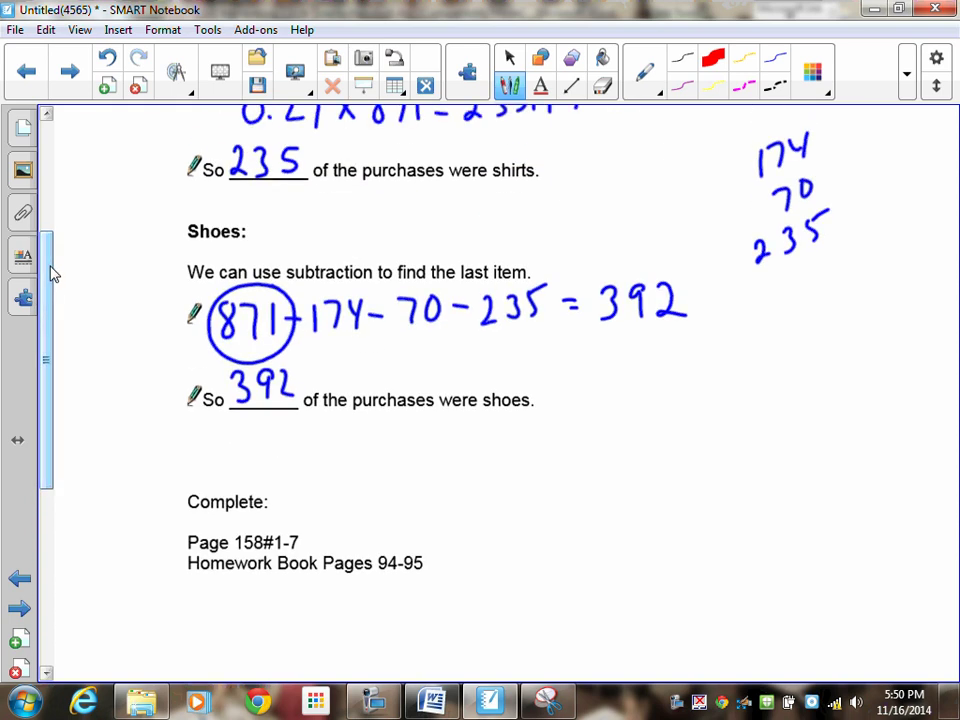
# - Write 45 ÷ 100 = 0.45 below the shoes answer
pyautogui.moveTo(504, 431)
pyautogui.mouseDown()
pyautogui.moveTo(543, 436)
pyautogui.moveTo(532, 458)
pyautogui.moveTo(560, 439)
pyautogui.moveTo(560, 460)
pyautogui.moveTo(656, 439)
pyautogui.mouseUp()
pyautogui.moveTo(643, 449); pyautogui.dragTo(657, 448)
pyautogui.moveTo(680, 430)
pyautogui.mouseDown()
pyautogui.moveTo(666, 448)
pyautogui.moveTo(680, 431)
pyautogui.moveTo(718, 447)
pyautogui.mouseUp()
pyautogui.click(696, 452)
pyautogui.moveTo(714, 430)
pyautogui.mouseDown()
pyautogui.moveTo(713, 458)
pyautogui.moveTo(734, 456)
pyautogui.mouseUp()
pyautogui.moveTo(736, 427); pyautogui.dragTo(746, 425)
# - Write 0.45 × 871 on the line beneath
pyautogui.moveTo(492, 491); pyautogui.dragTo(537, 518)
pyautogui.click(509, 513)
pyautogui.moveTo(549, 500)
pyautogui.mouseDown()
pyautogui.moveTo(561, 490)
pyautogui.moveTo(543, 516)
pyautogui.mouseUp()
pyautogui.moveTo(572, 490); pyautogui.dragTo(594, 512)
pyautogui.moveTo(593, 489); pyautogui.dragTo(571, 512)
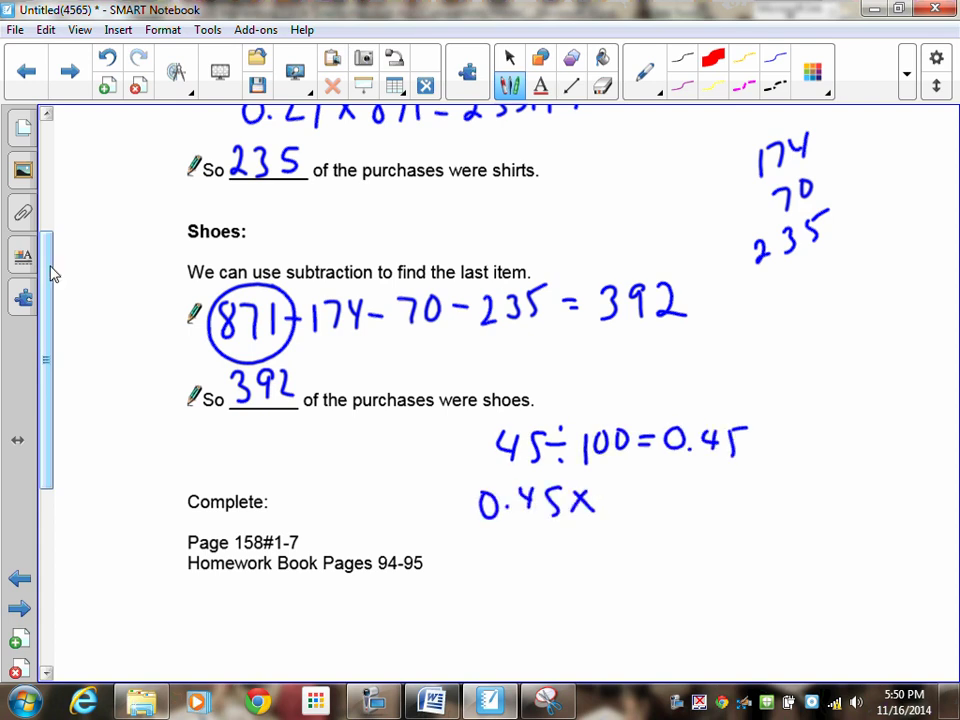
pyautogui.moveTo(630, 490)
pyautogui.mouseDown()
pyautogui.moveTo(616, 514)
pyautogui.moveTo(630, 490)
pyautogui.mouseUp()
pyautogui.moveTo(643, 492)
pyautogui.mouseDown()
pyautogui.moveTo(650, 514)
pyautogui.moveTo(671, 510)
pyautogui.mouseUp()
# - Place a calculator widget from My Content on the page and enlarge it
pyautogui.click(23, 170)
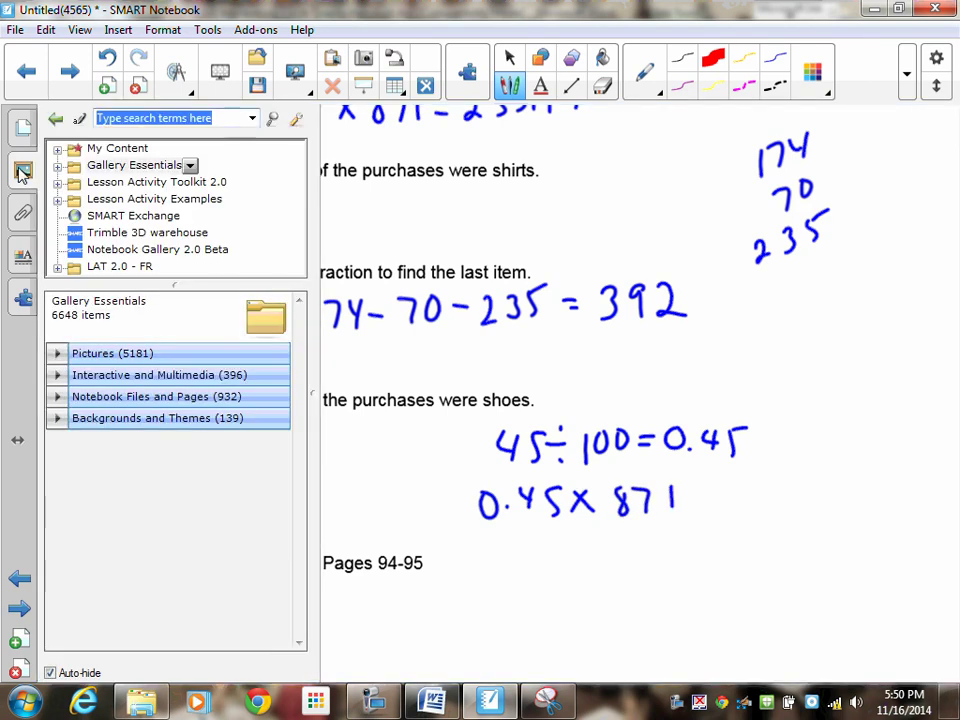
pyautogui.click(117, 148)
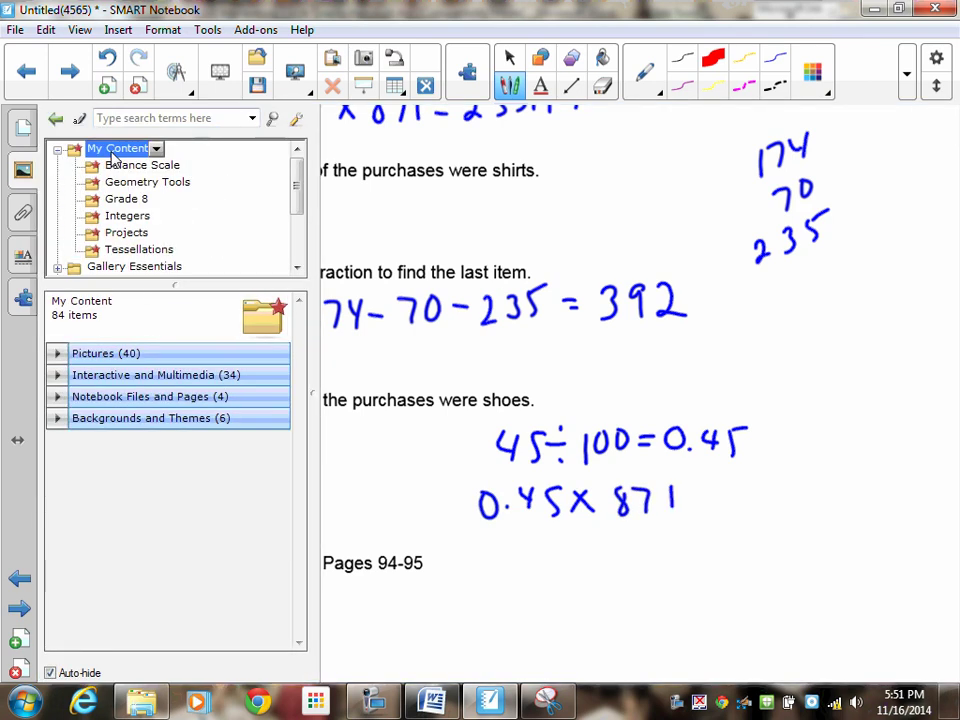
pyautogui.click(58, 375)
pyautogui.moveTo(195, 625); pyautogui.dragTo(447, 408)
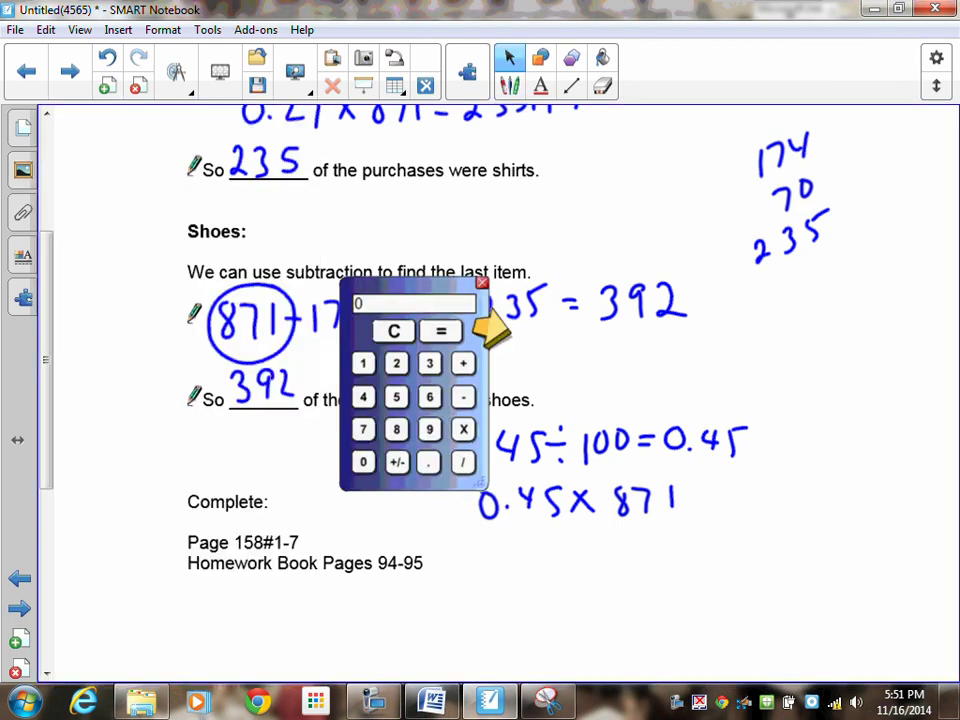
pyautogui.moveTo(428, 473); pyautogui.dragTo(465, 527)
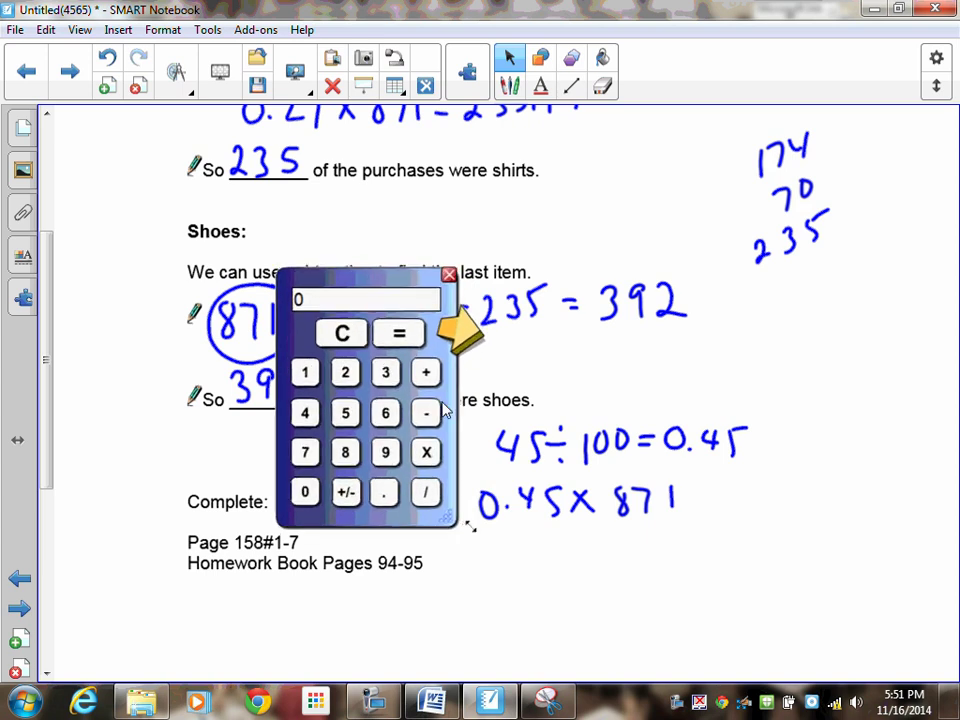
# - Calculate 45 × 871 on the calculator
pyautogui.write('45')
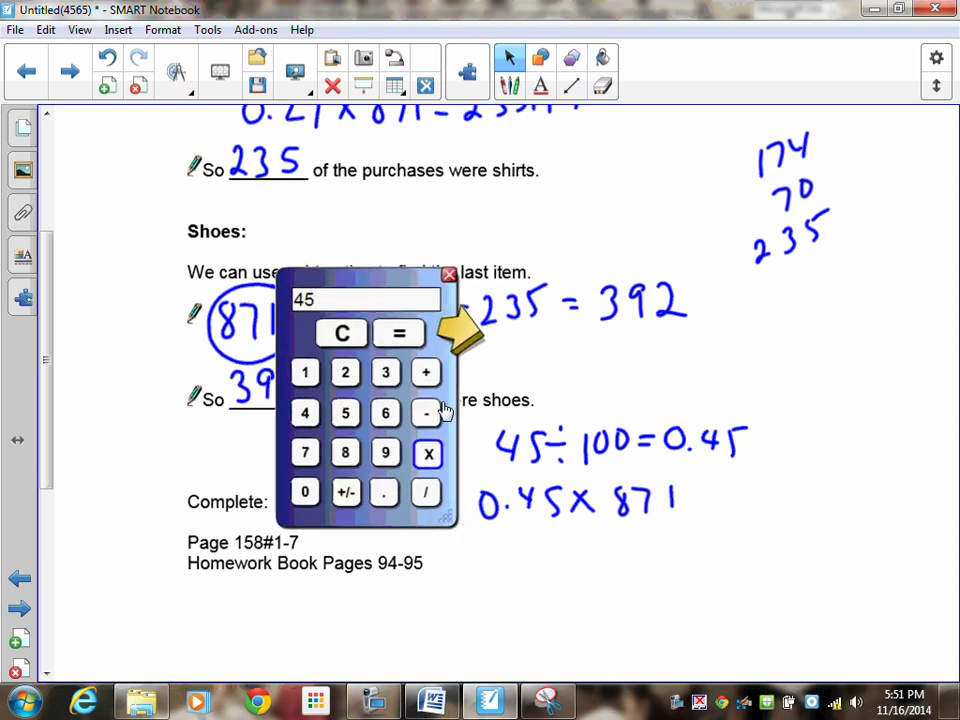
pyautogui.write('*871')
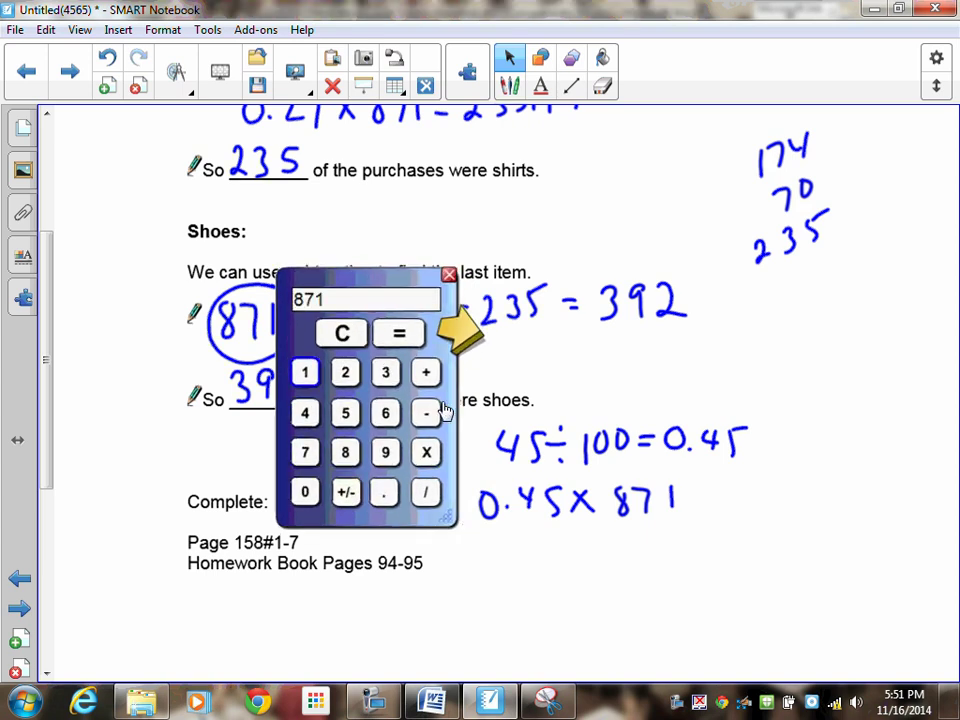
pyautogui.press('Return')
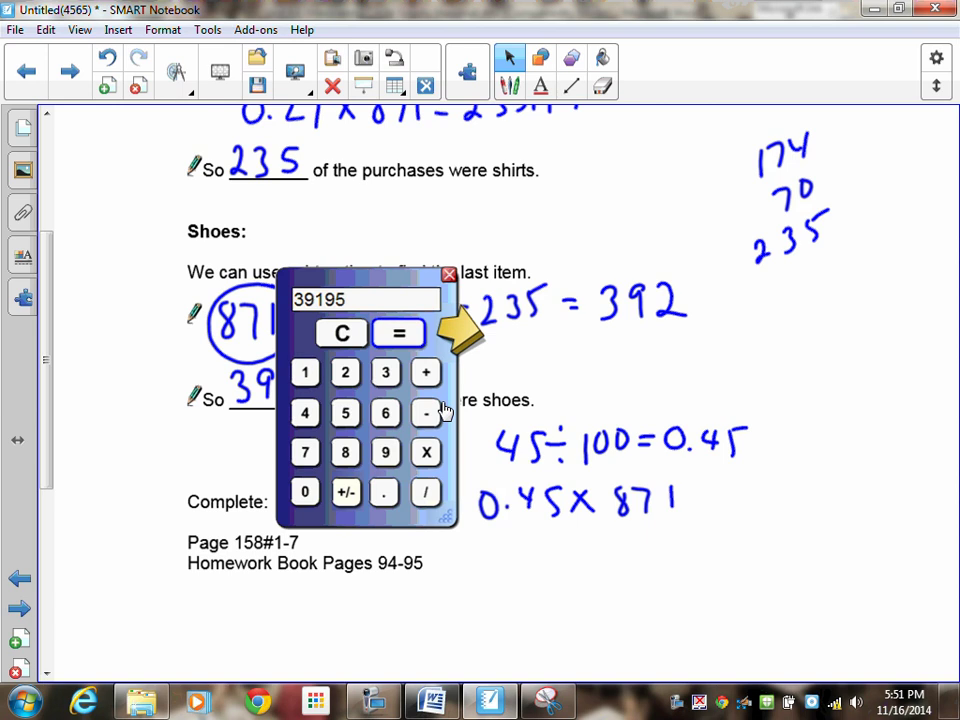
pyautogui.press('Escape')
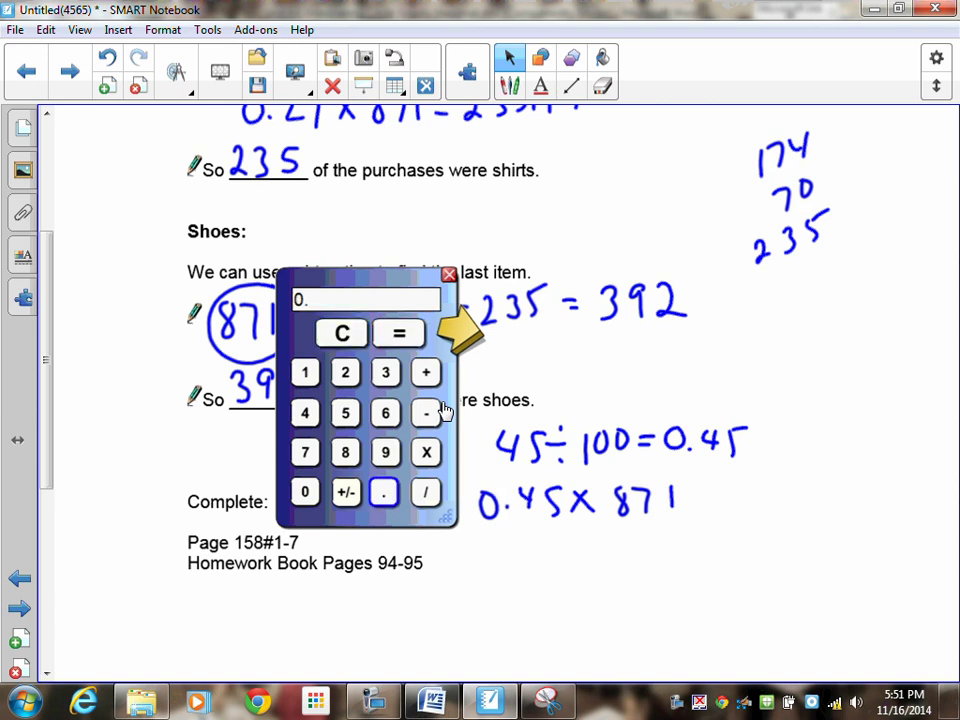
pyautogui.write('45')
pyautogui.press('*')
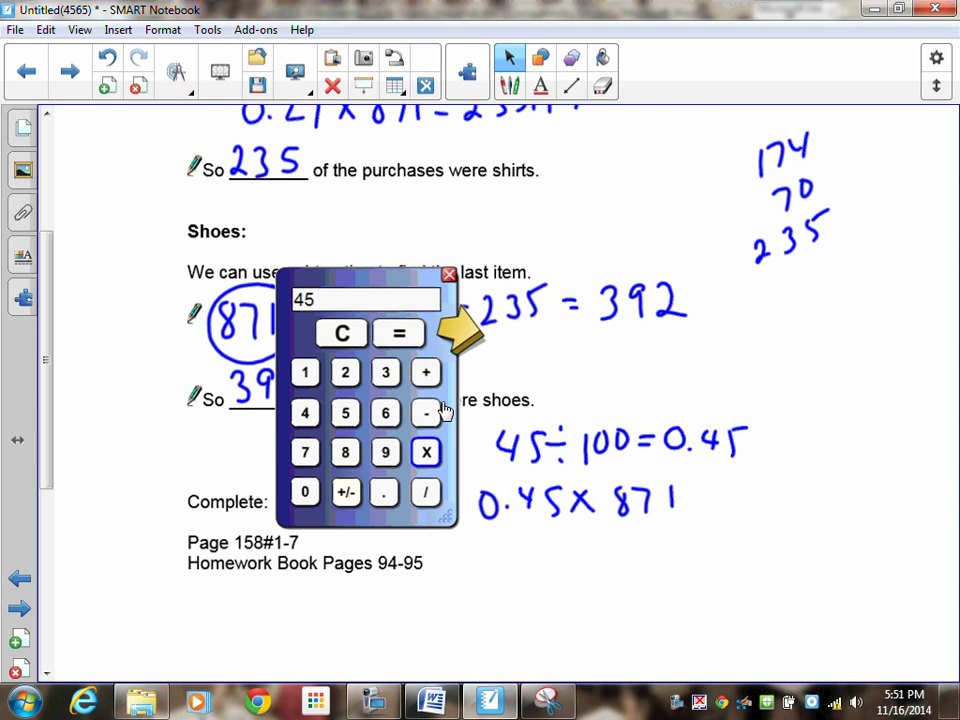
pyautogui.write('871')
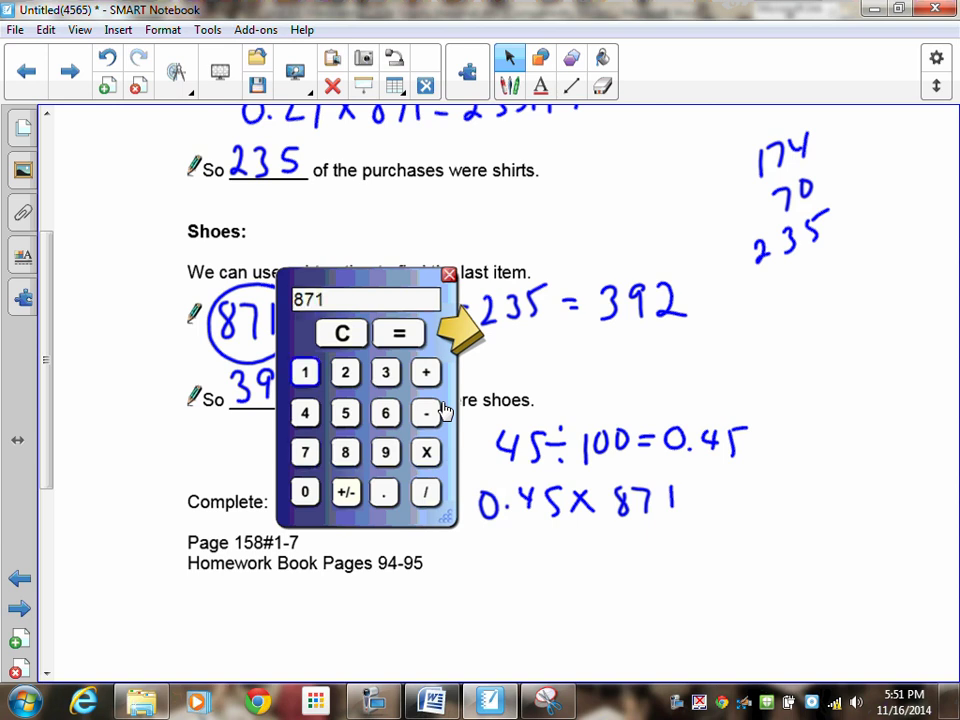
pyautogui.press('Return')
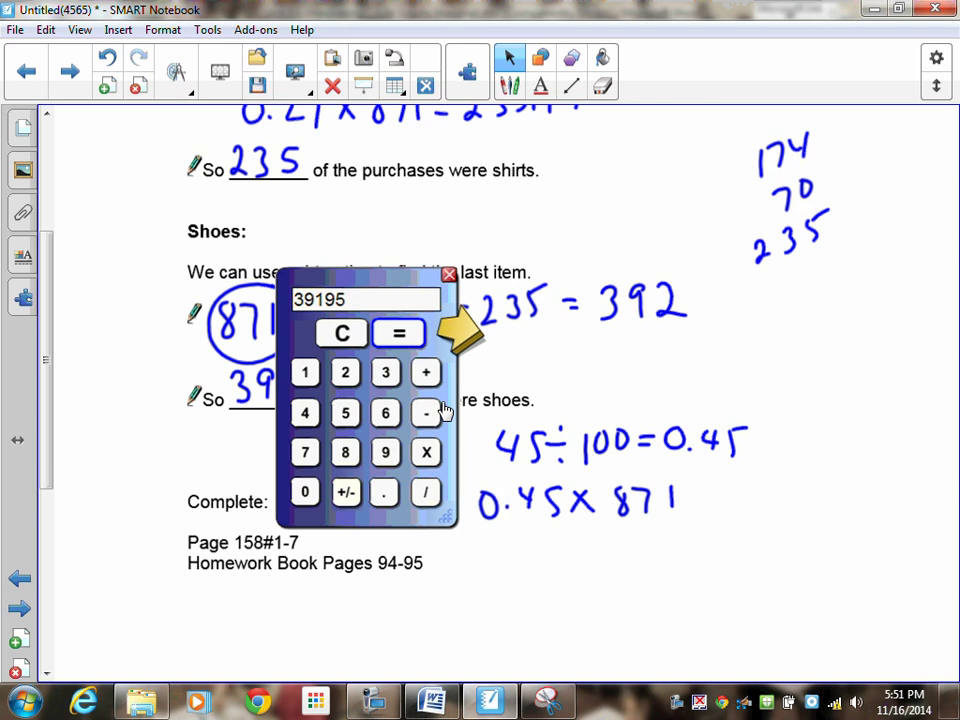
# - Clear the calculator and compute 0.45 × 871 = 391.95
pyautogui.press('Escape')
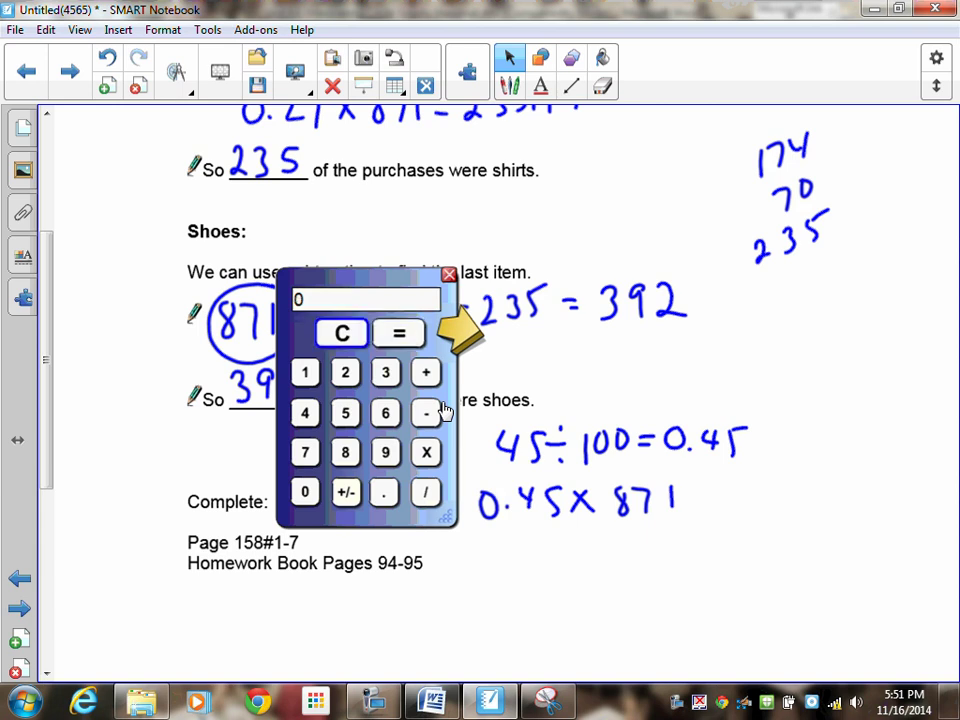
pyautogui.write('0.45')
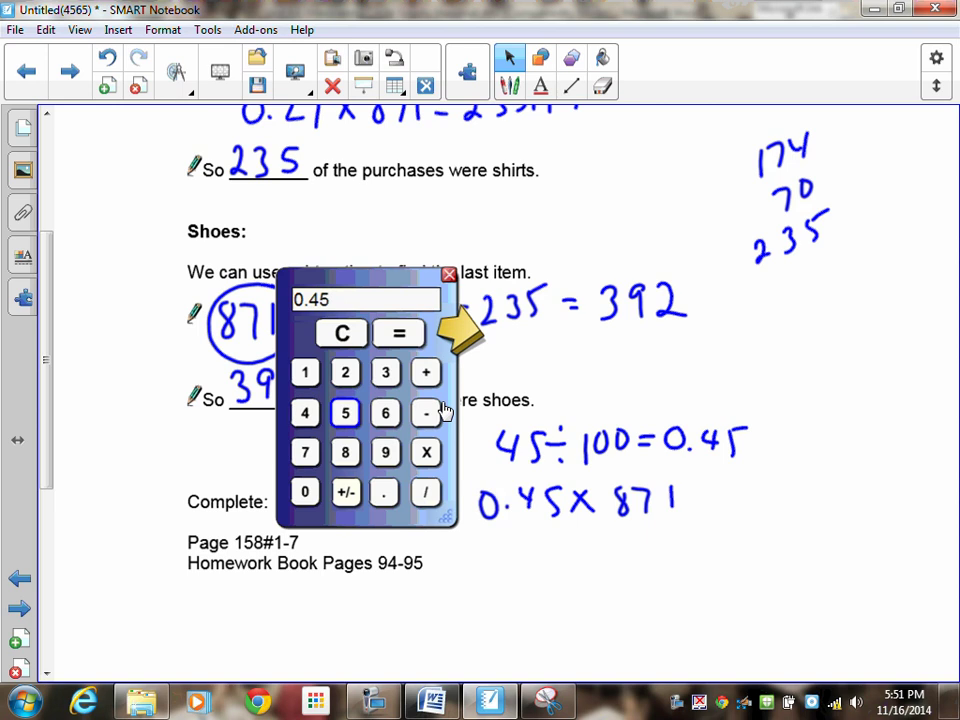
pyautogui.press('*')
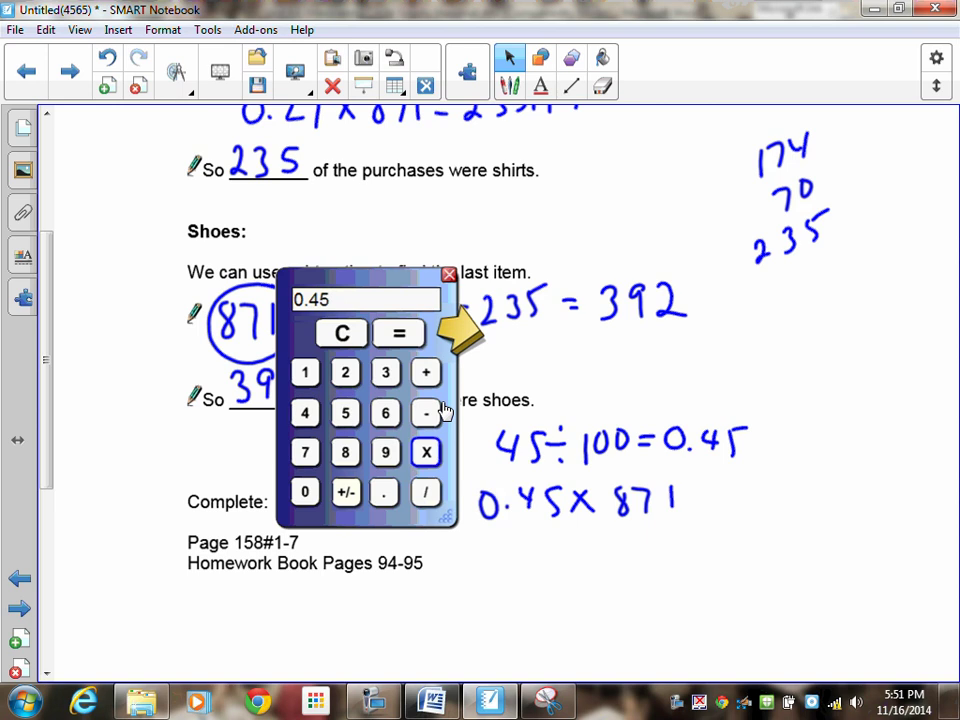
pyautogui.write('871')
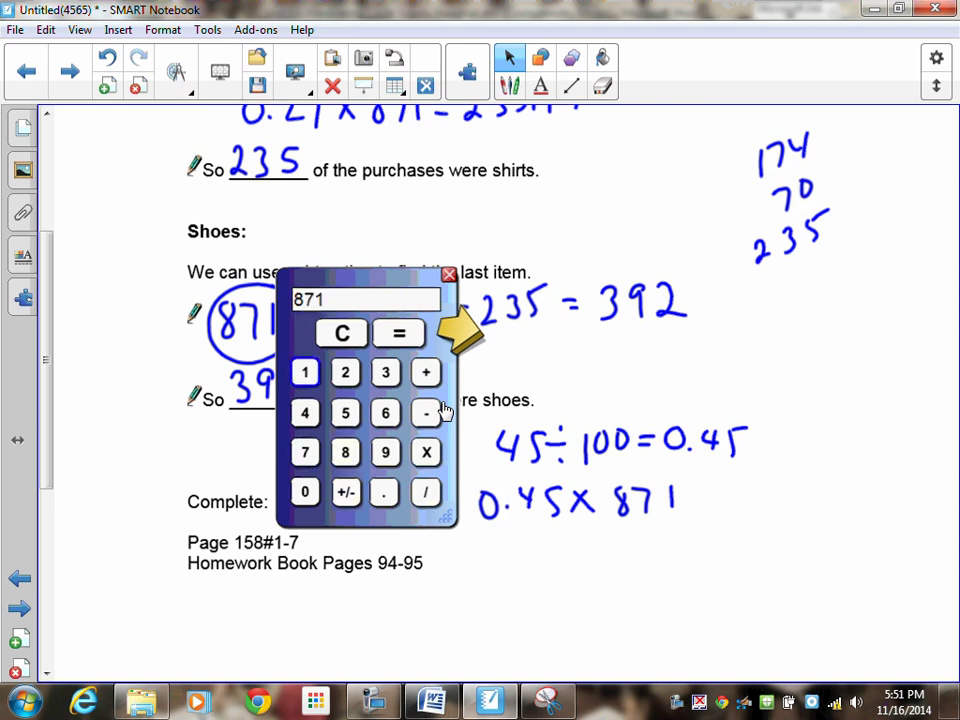
pyautogui.press('Return')
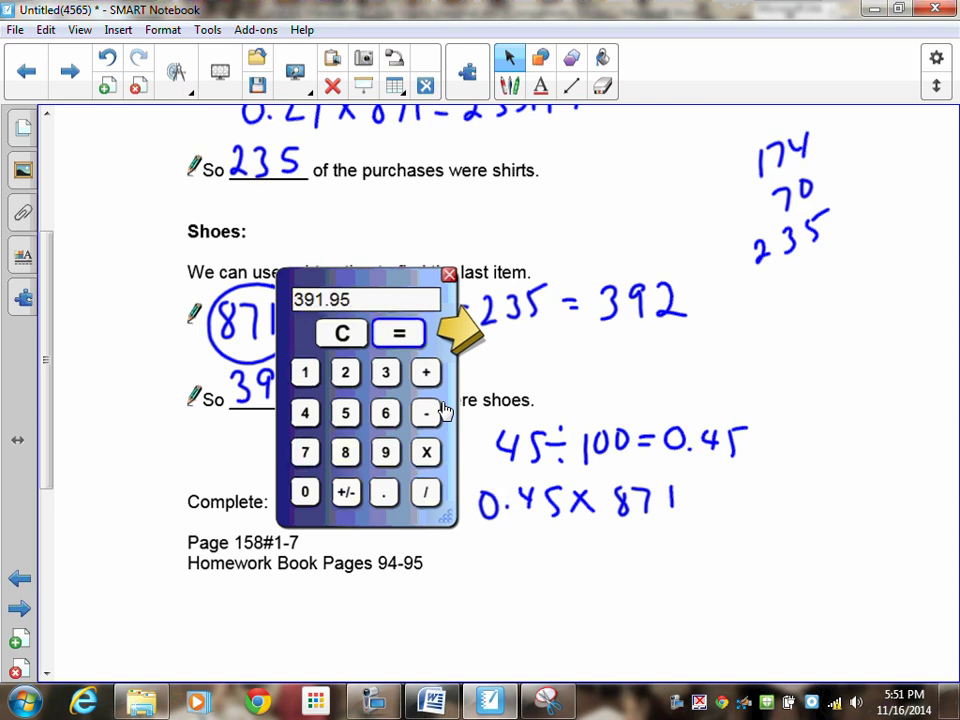
# - Write = 391.95 and the rounded 392, then add 392 and a total line to the column
pyautogui.moveTo(689, 488); pyautogui.dragTo(712, 487)
pyautogui.moveTo(689, 501)
pyautogui.mouseDown()
pyautogui.moveTo(730, 497)
pyautogui.moveTo(722, 512)
pyautogui.moveTo(752, 512)
pyautogui.mouseUp()
pyautogui.moveTo(766, 478)
pyautogui.mouseDown()
pyautogui.moveTo(765, 512)
pyautogui.moveTo(778, 509)
pyautogui.mouseUp()
pyautogui.moveTo(792, 484); pyautogui.dragTo(794, 506)
pyautogui.moveTo(806, 478)
pyautogui.mouseDown()
pyautogui.moveTo(800, 500)
pyautogui.moveTo(828, 467)
pyautogui.mouseUp()
pyautogui.moveTo(724, 540)
pyautogui.mouseDown()
pyautogui.moveTo(725, 572)
pyautogui.moveTo(746, 550)
pyautogui.moveTo(774, 569)
pyautogui.mouseUp()
pyautogui.moveTo(762, 274); pyautogui.dragTo(764, 312)
pyautogui.moveTo(806, 274)
pyautogui.mouseDown()
pyautogui.moveTo(798, 302)
pyautogui.moveTo(846, 264)
pyautogui.mouseUp()
pyautogui.moveTo(756, 341); pyautogui.dragTo(874, 281)
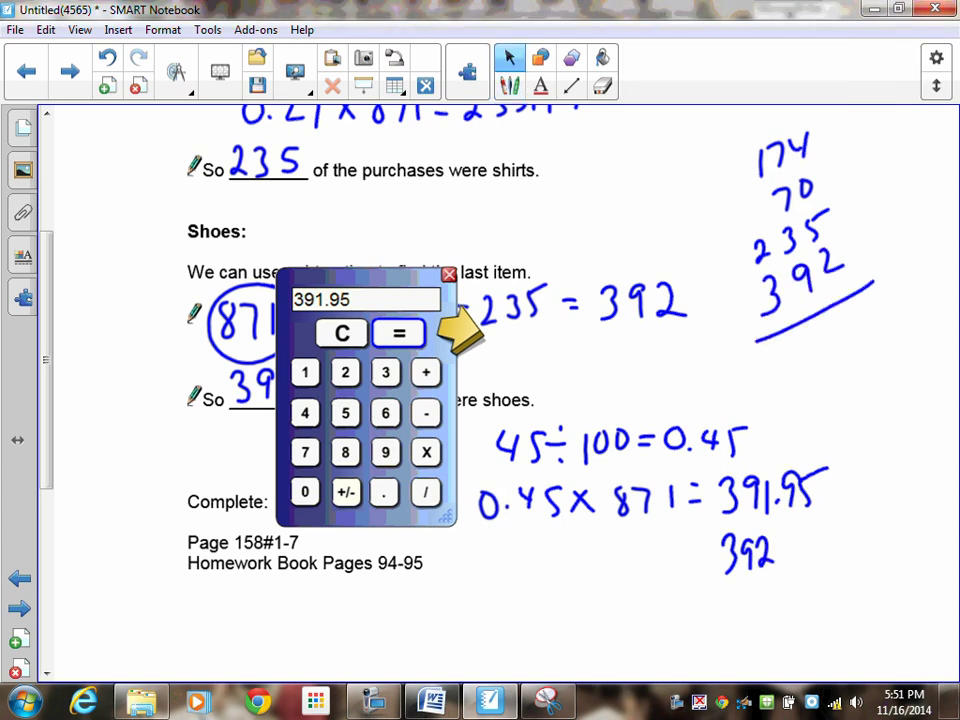
# - Sum 174 + 70 + 235 + 392 on the calculator to get 871
pyautogui.click(342, 333)
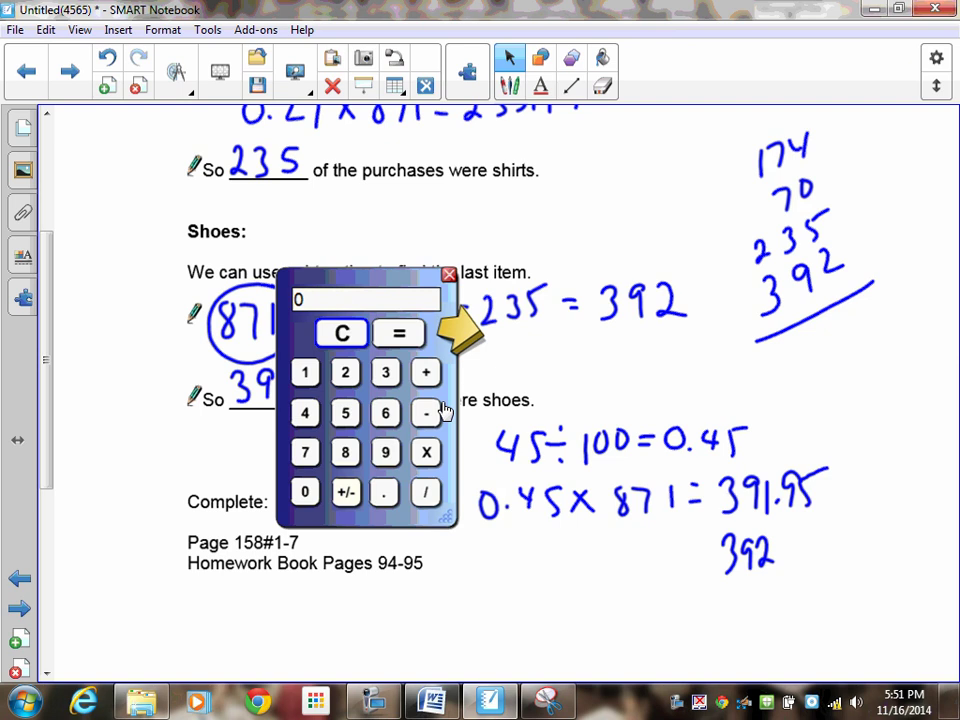
pyautogui.write('174')
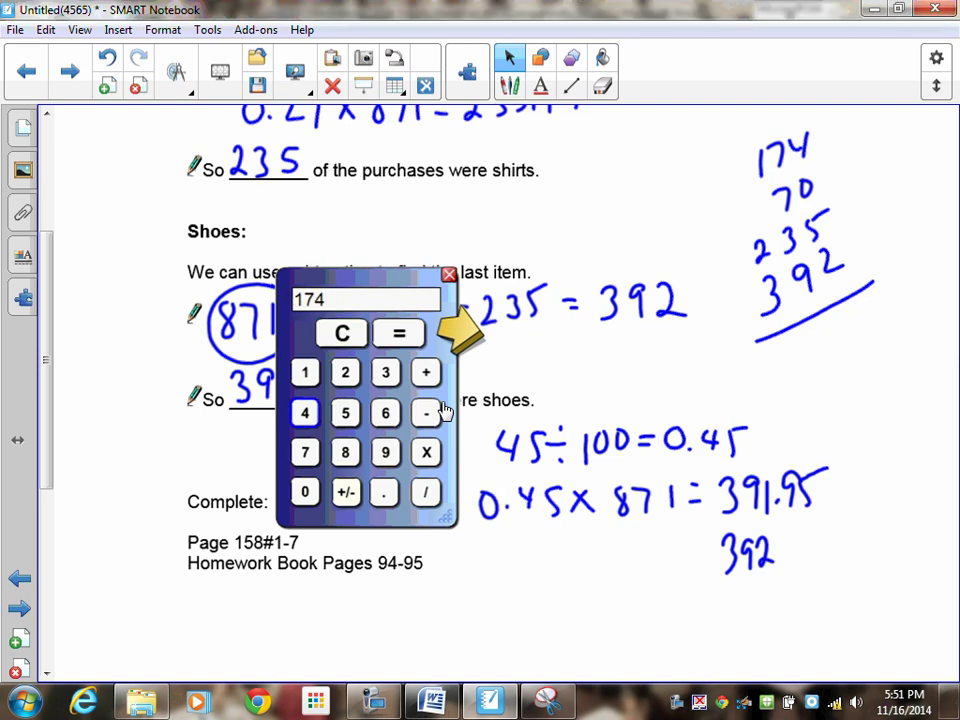
pyautogui.press('+')
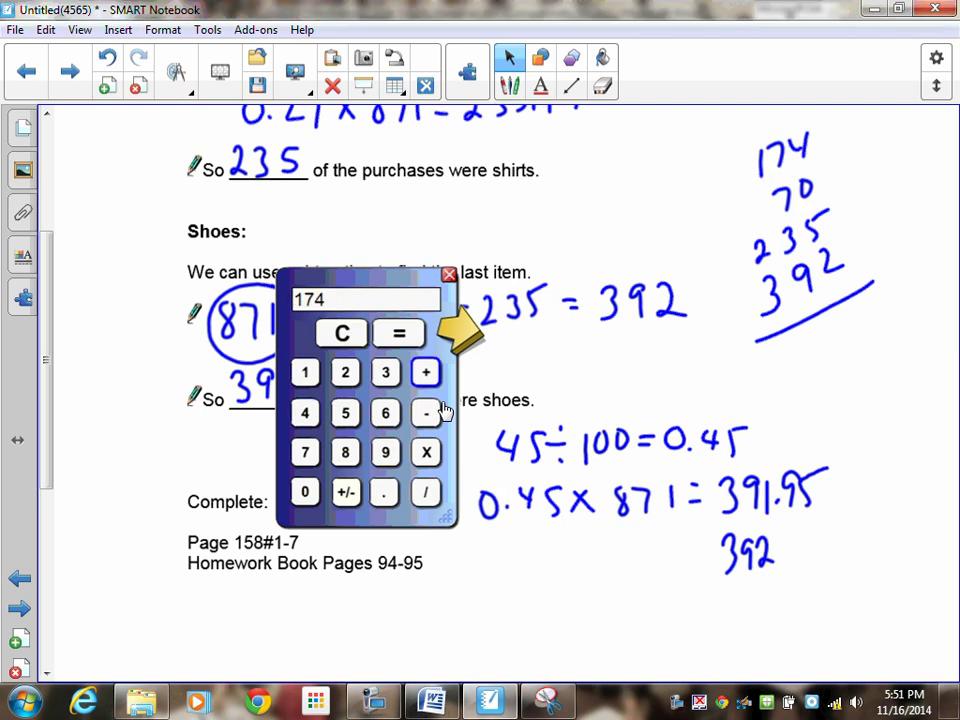
pyautogui.write('70')
pyautogui.press('+')
pyautogui.write('235')
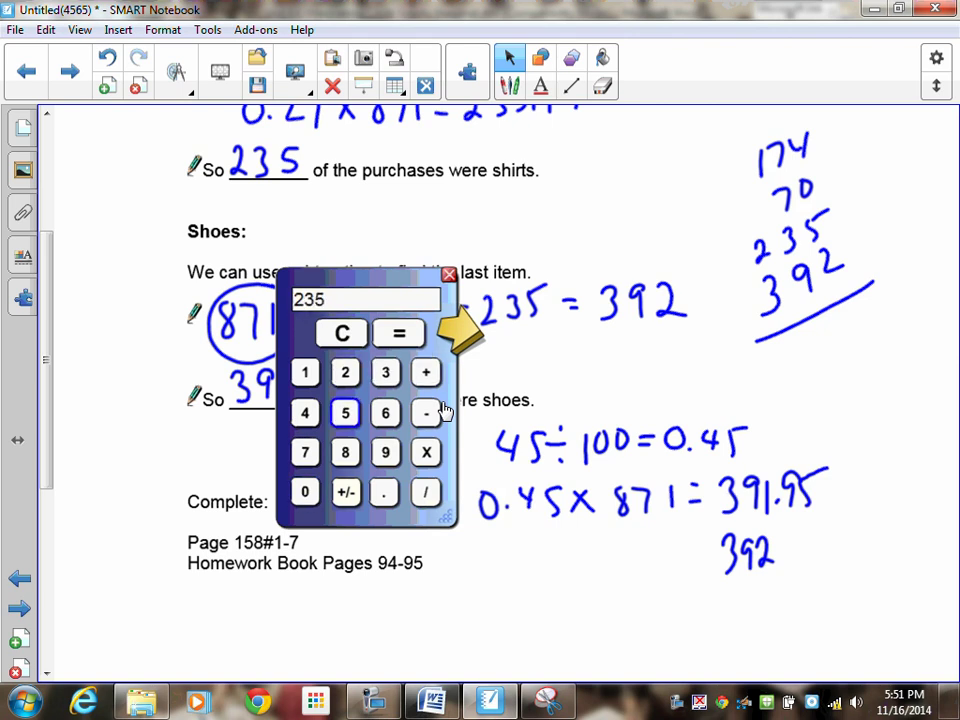
pyautogui.press('+')
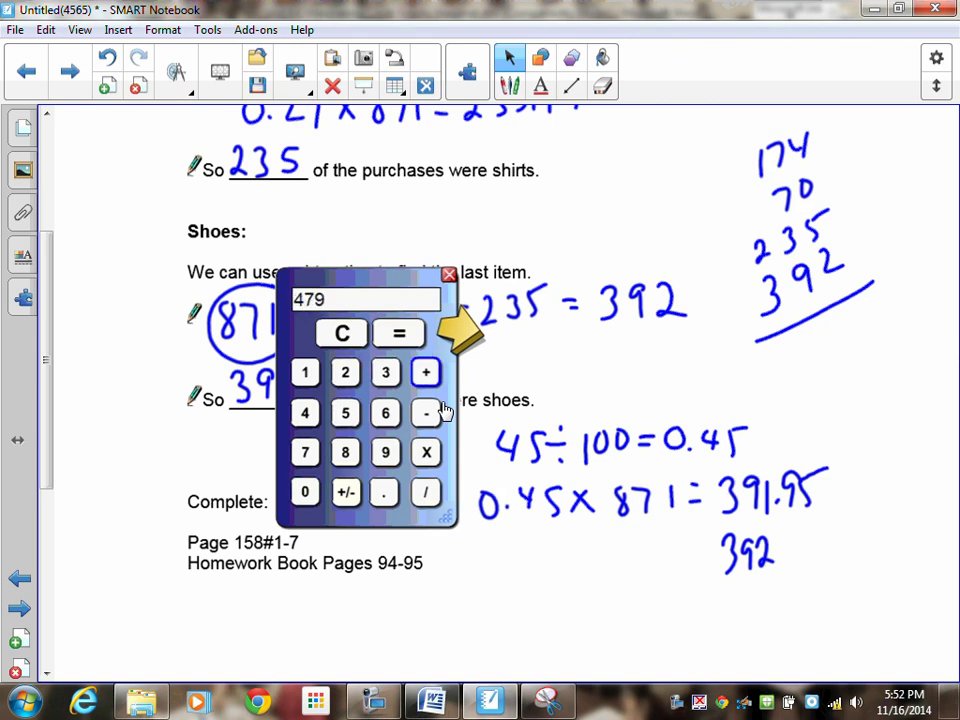
pyautogui.write('392')
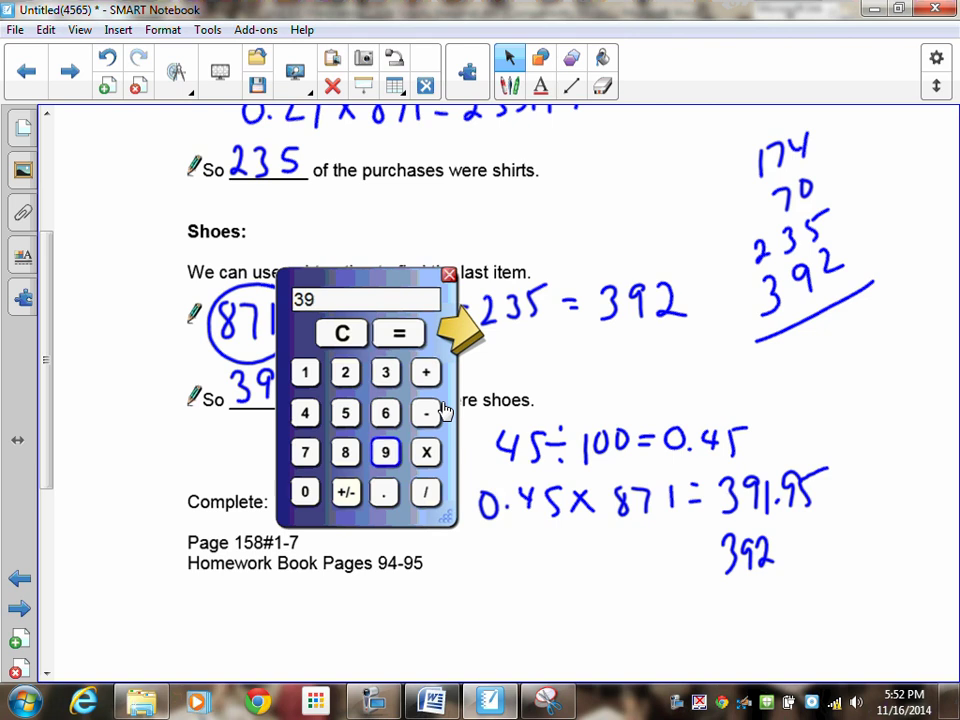
pyautogui.press('=')
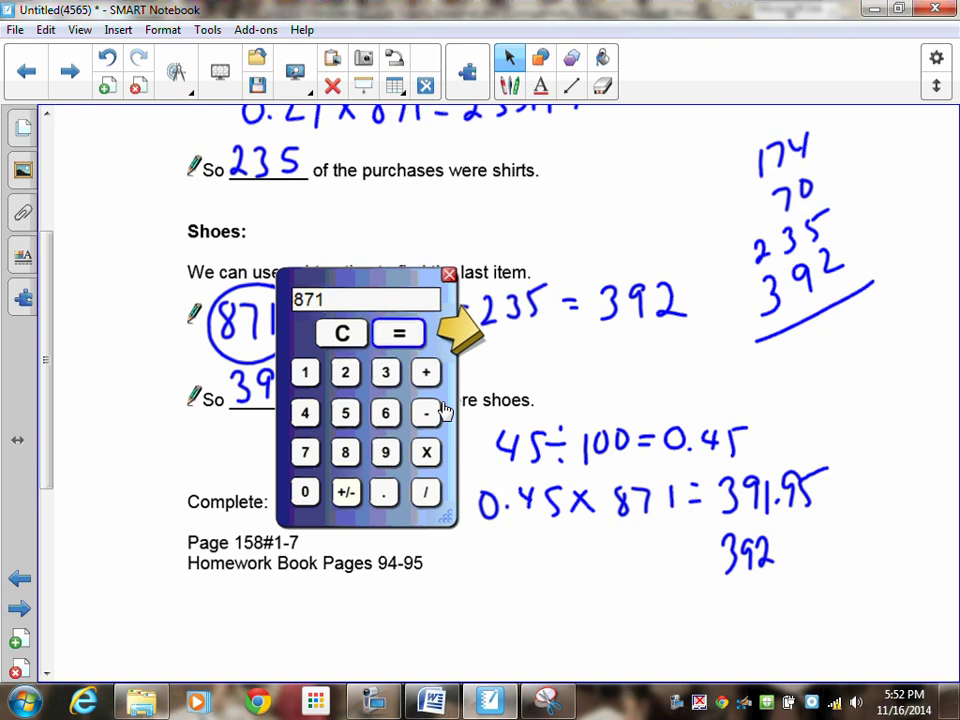
# - Write the total 871 under the column and circle the sum
pyautogui.moveTo(797, 340)
pyautogui.mouseDown()
pyautogui.moveTo(779, 375)
pyautogui.moveTo(795, 345)
pyautogui.mouseUp()
pyautogui.moveTo(806, 340); pyautogui.dragTo(812, 378)
pyautogui.moveTo(849, 332); pyautogui.dragTo(846, 372)
pyautogui.moveTo(890, 330)
pyautogui.mouseDown()
pyautogui.moveTo(860, 165)
pyautogui.moveTo(805, 120)
pyautogui.moveTo(720, 210)
pyautogui.moveTo(743, 378)
pyautogui.moveTo(870, 370)
pyautogui.moveTo(898, 328)
pyautogui.mouseUp()
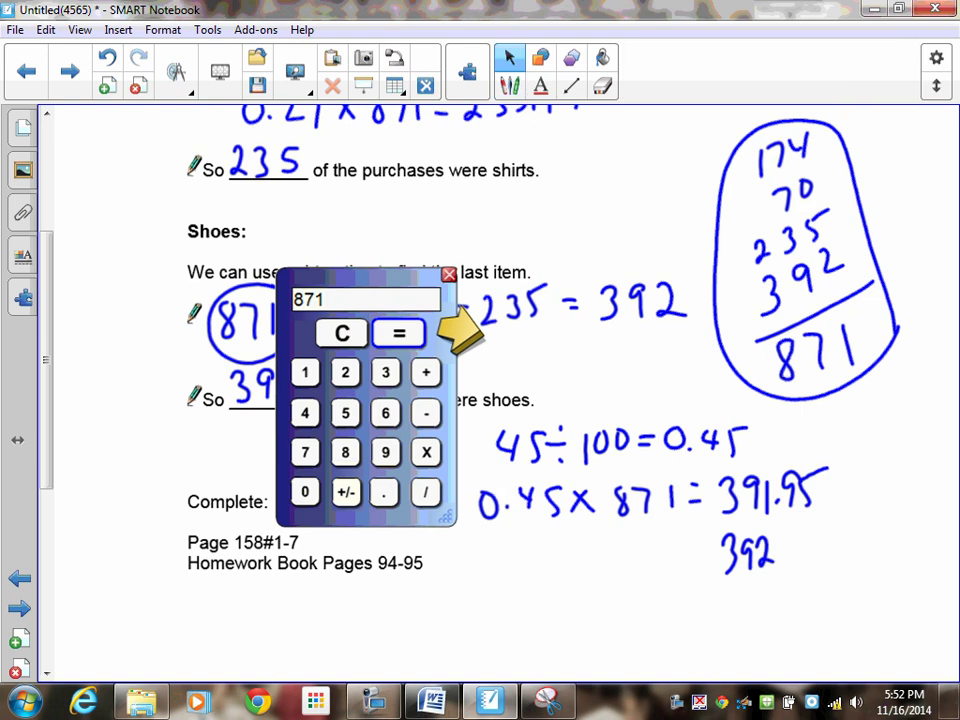
# - Close the calculator and circle the dropped decimals .17, .2 and .68 in red
pyautogui.click(444, 411)
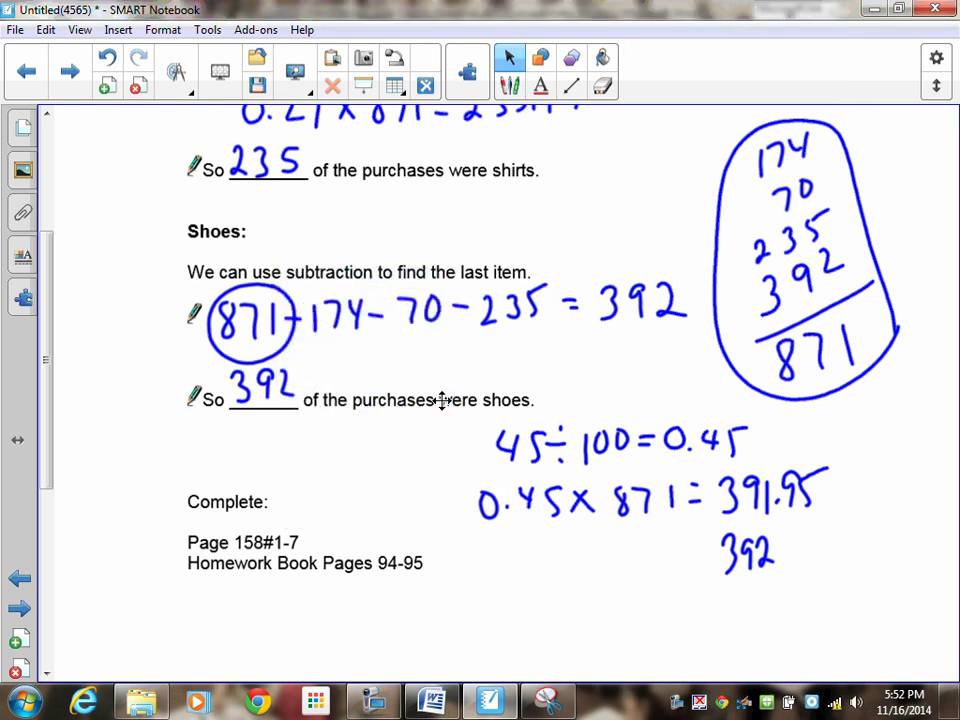
pyautogui.moveTo(47, 338); pyautogui.dragTo(43, 240)
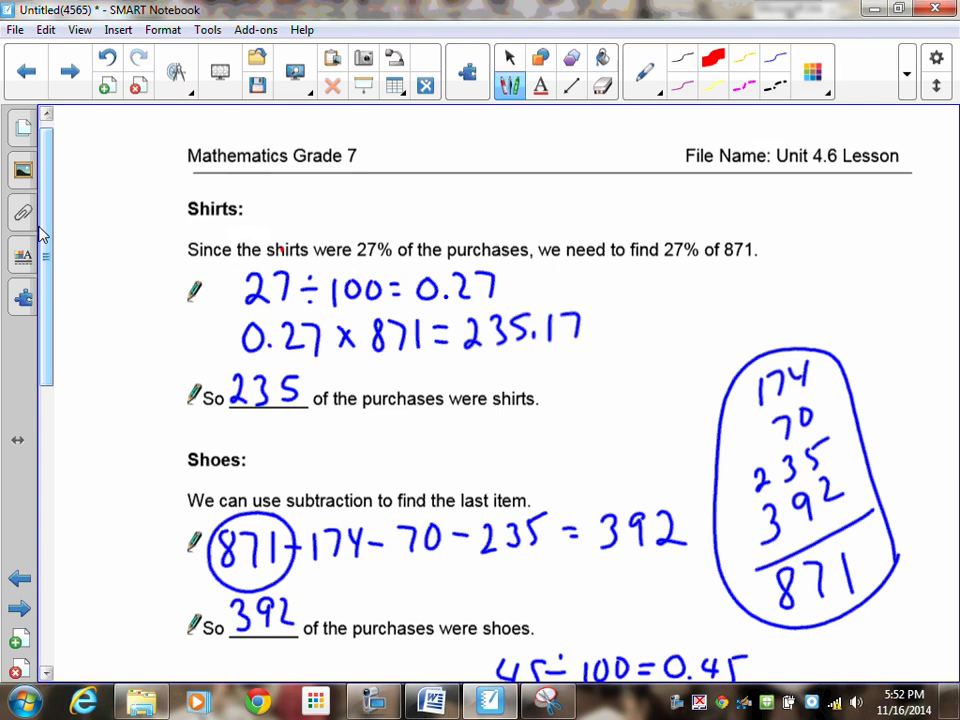
pyautogui.moveTo(565, 288)
pyautogui.mouseDown()
pyautogui.moveTo(598, 300)
pyautogui.moveTo(545, 292)
pyautogui.mouseUp()
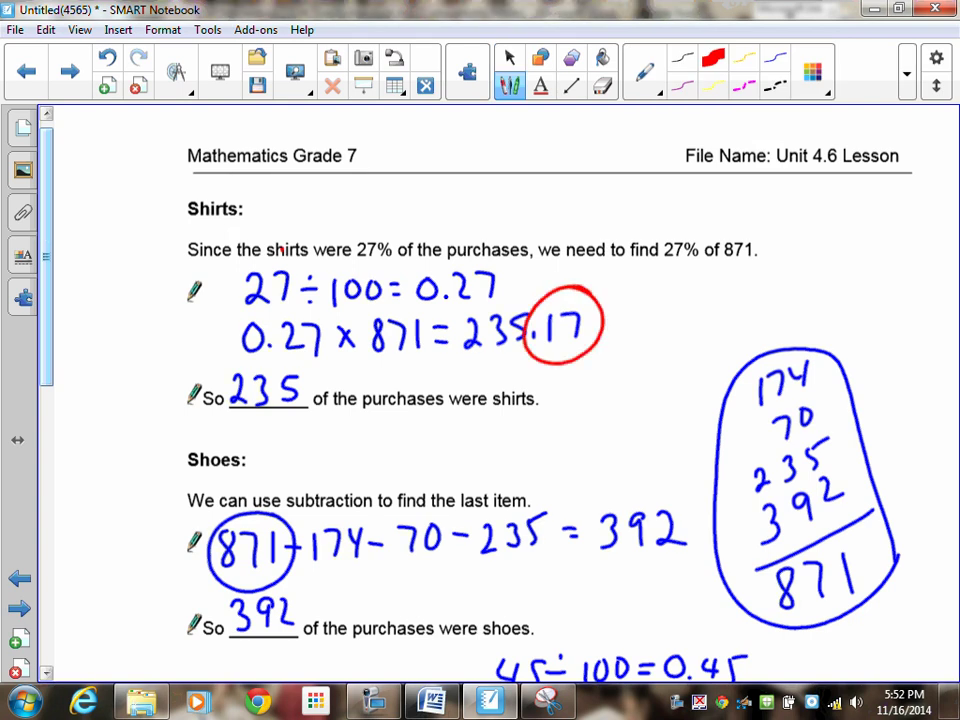
pyautogui.moveTo(45, 240); pyautogui.dragTo(52, 443)
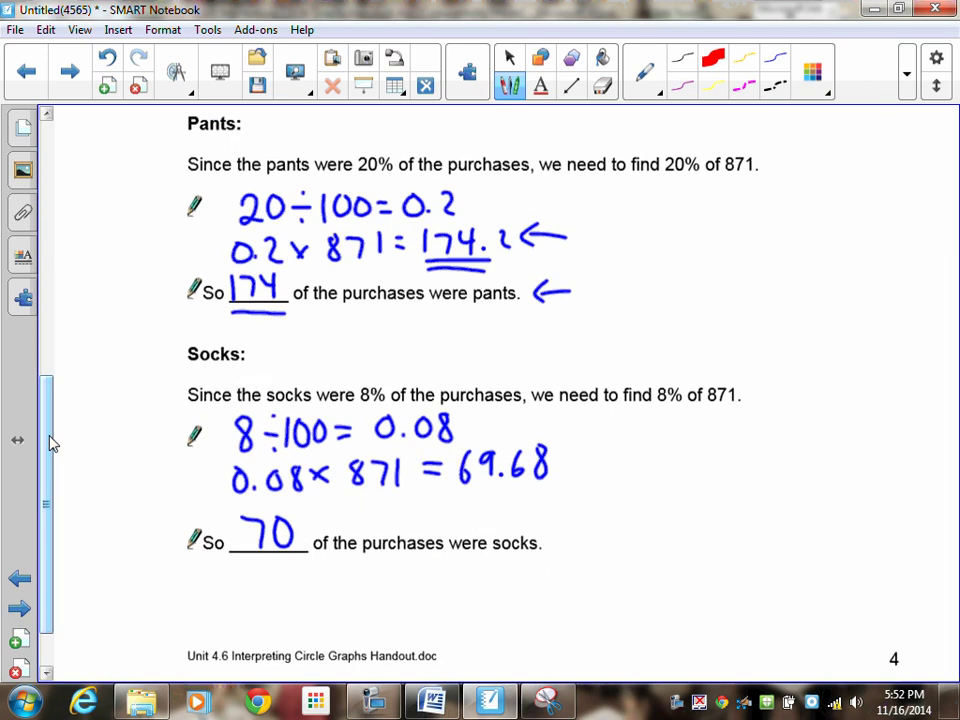
pyautogui.moveTo(515, 214)
pyautogui.mouseDown()
pyautogui.moveTo(492, 267)
pyautogui.moveTo(522, 220)
pyautogui.mouseUp()
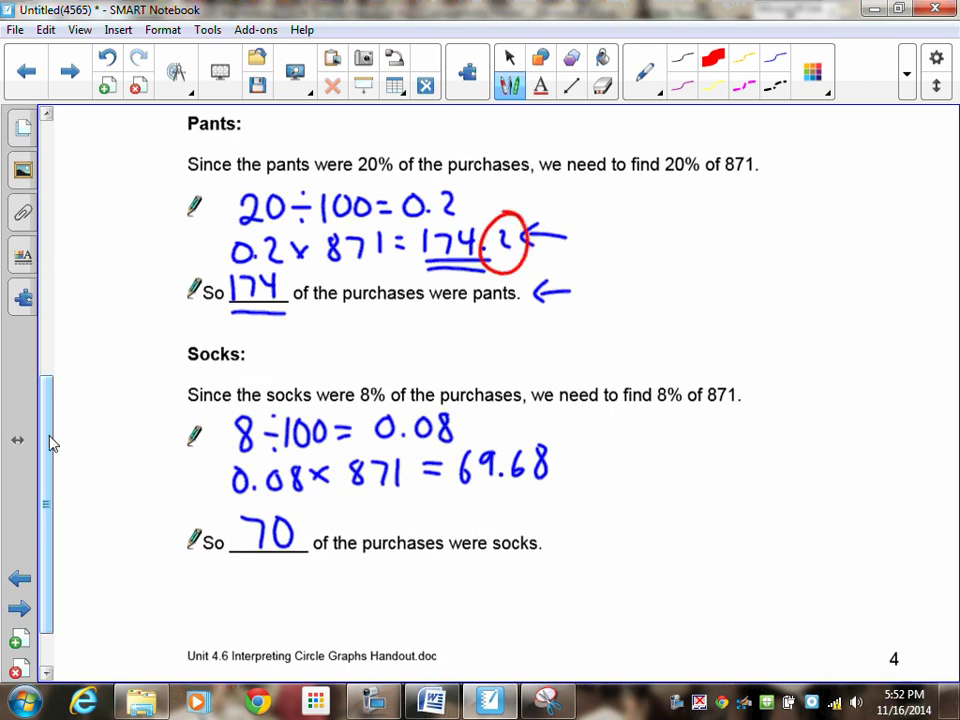
pyautogui.moveTo(528, 420); pyautogui.dragTo(540, 428)
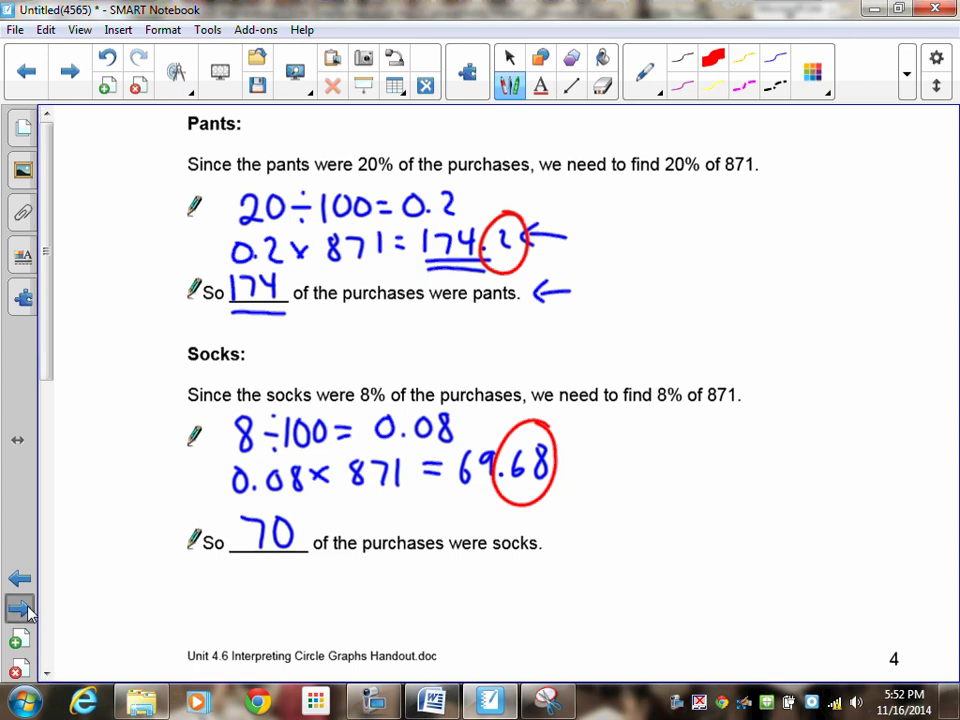
pyautogui.scroll(-5, 52, 443)
pyautogui.moveTo(41, 280); pyautogui.dragTo(44, 537)
pyautogui.scroll(3, 36, 263)
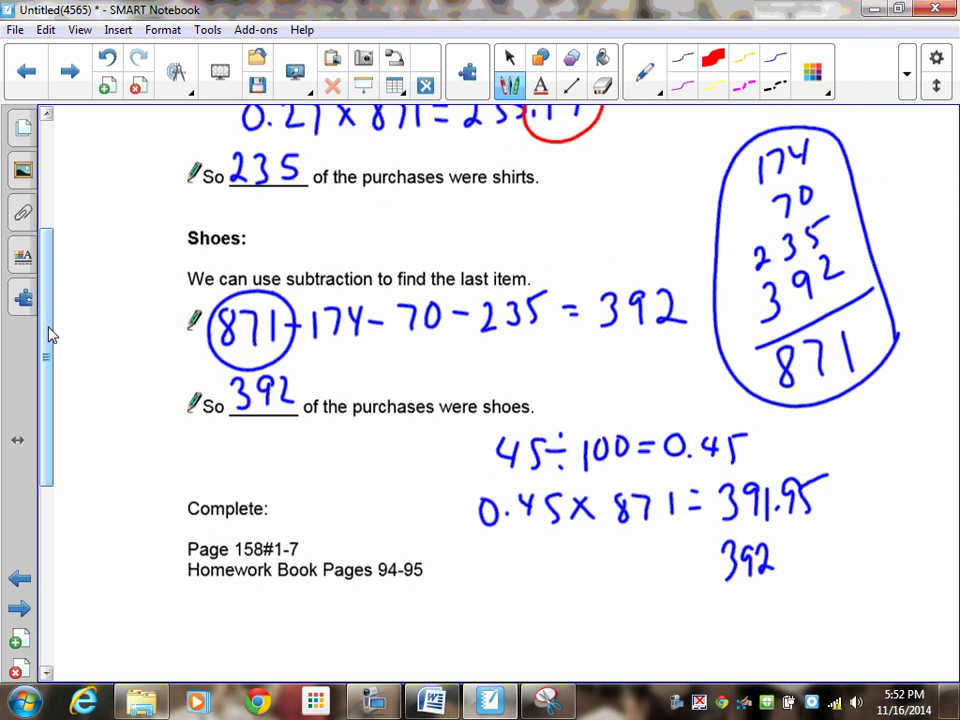
# - In red, change 392 to 391 and the total to 870, with an arrow to 871
pyautogui.moveTo(826, 256)
pyautogui.mouseDown()
pyautogui.moveTo(828, 276)
pyautogui.moveTo(838, 262)
pyautogui.mouseUp()
pyautogui.moveTo(846, 330); pyautogui.dragTo(848, 368)
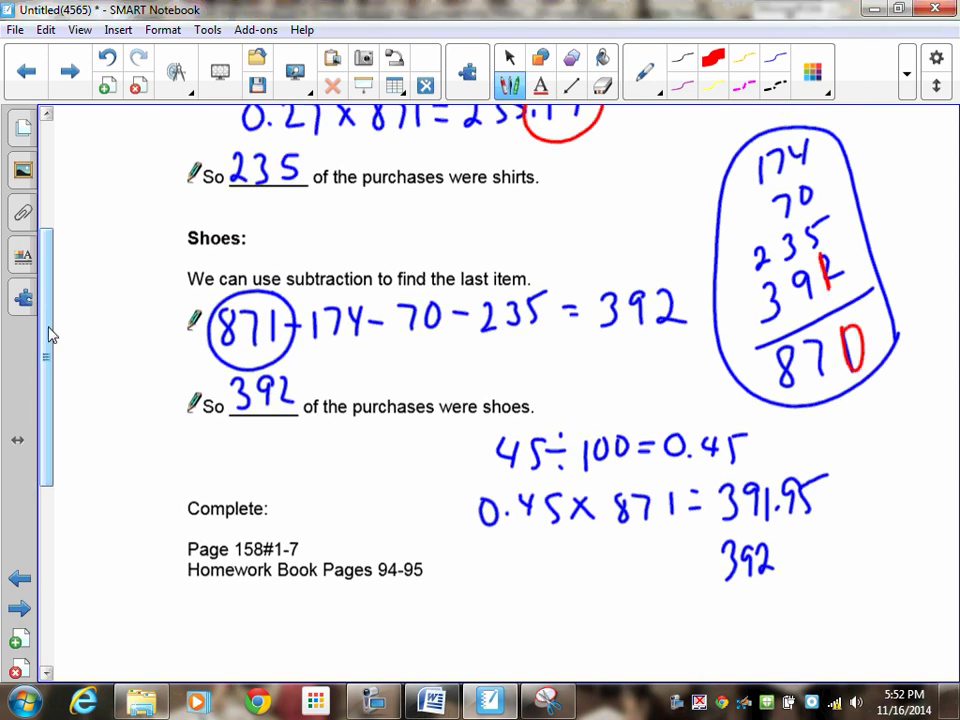
pyautogui.moveTo(878, 470)
pyautogui.mouseDown()
pyautogui.moveTo(851, 380)
pyautogui.moveTo(862, 390)
pyautogui.mouseUp()
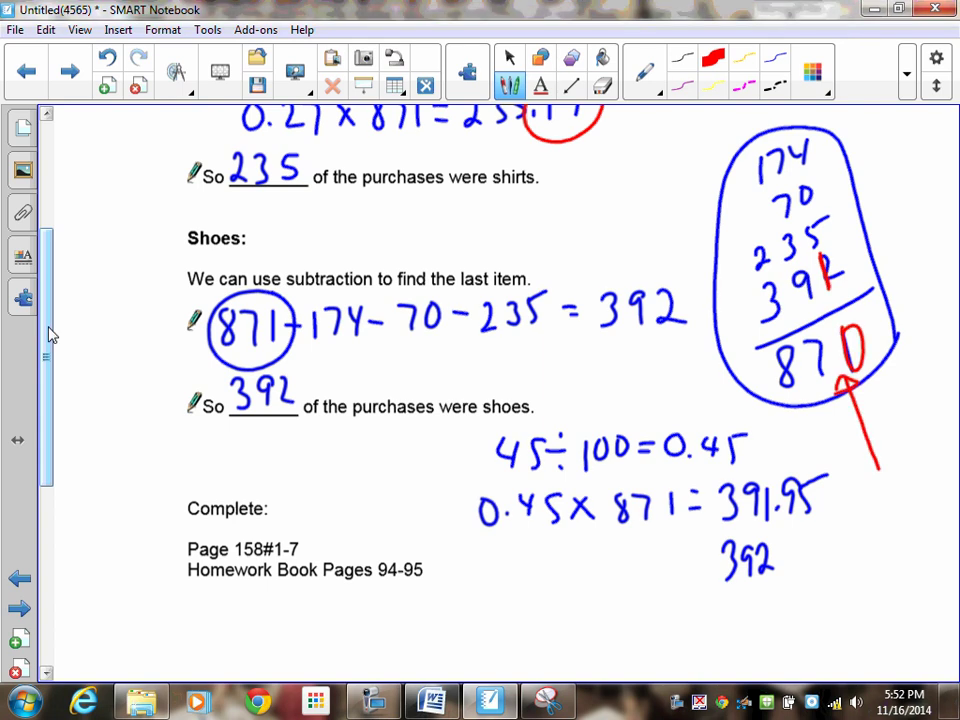
pyautogui.moveTo(850, 380)
pyautogui.mouseDown()
pyautogui.moveTo(878, 440)
pyautogui.moveTo(884, 514)
pyautogui.moveTo(868, 596)
pyautogui.moveTo(893, 612)
pyautogui.moveTo(906, 601)
pyautogui.mouseUp()
pyautogui.moveTo(922, 558); pyautogui.dragTo(918, 575)
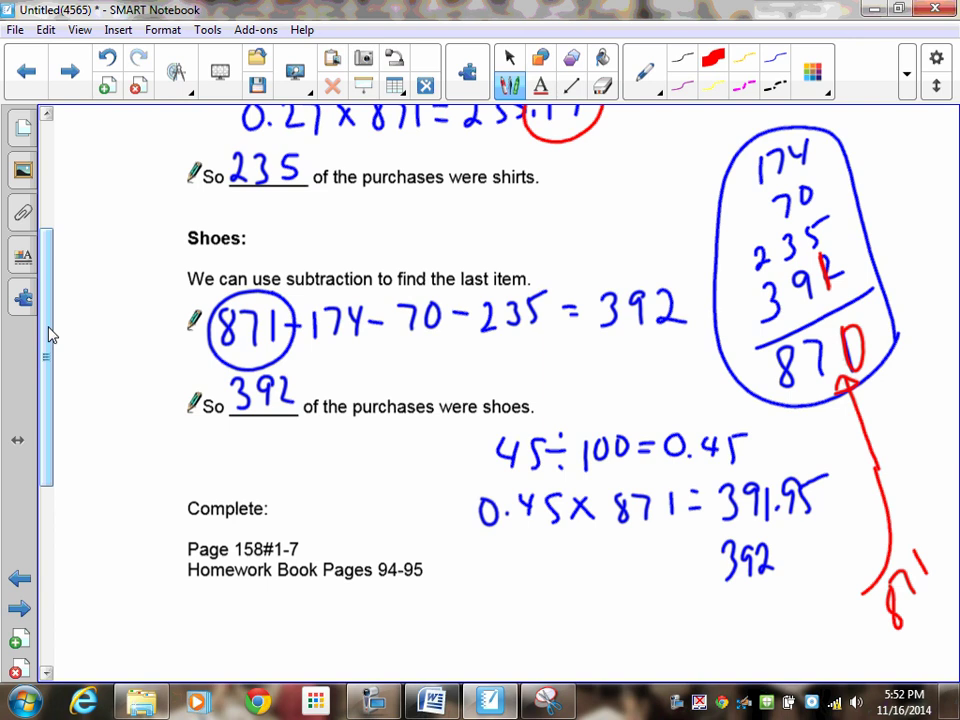
# - Mark under the red 870 and draw red arrows at 871, 0.45 × 871 and Page 158#1-7
pyautogui.moveTo(783, 406); pyautogui.dragTo(848, 372)
pyautogui.moveTo(812, 408); pyautogui.dragTo(856, 378)
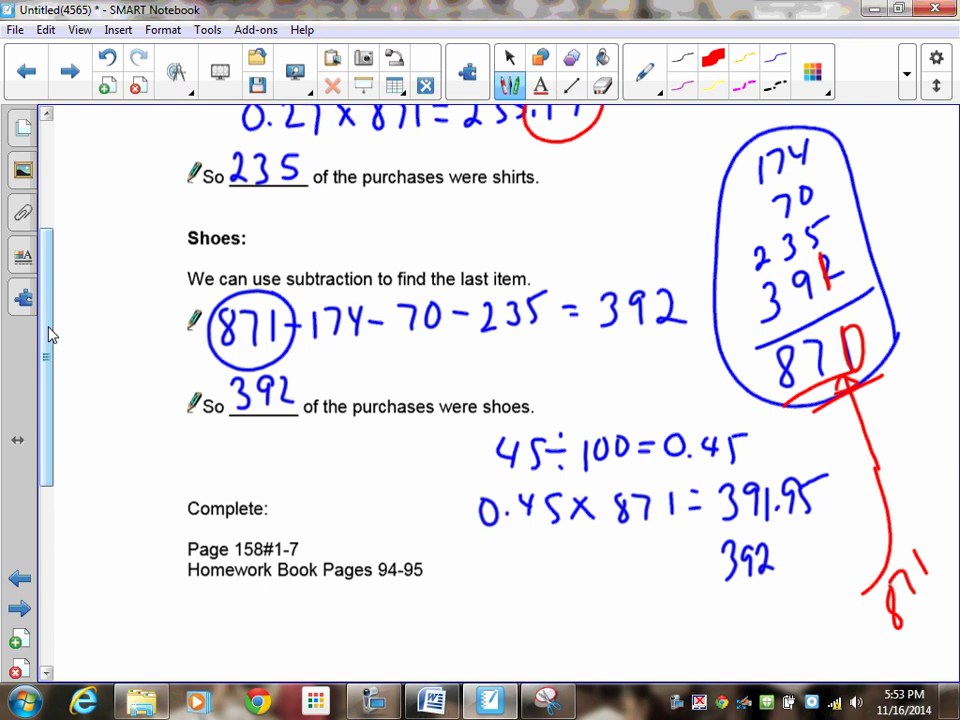
pyautogui.moveTo(120, 372); pyautogui.dragTo(175, 342)
pyautogui.moveTo(152, 338); pyautogui.dragTo(169, 357)
pyautogui.moveTo(430, 452); pyautogui.dragTo(458, 512)
pyautogui.moveTo(380, 485); pyautogui.dragTo(447, 483)
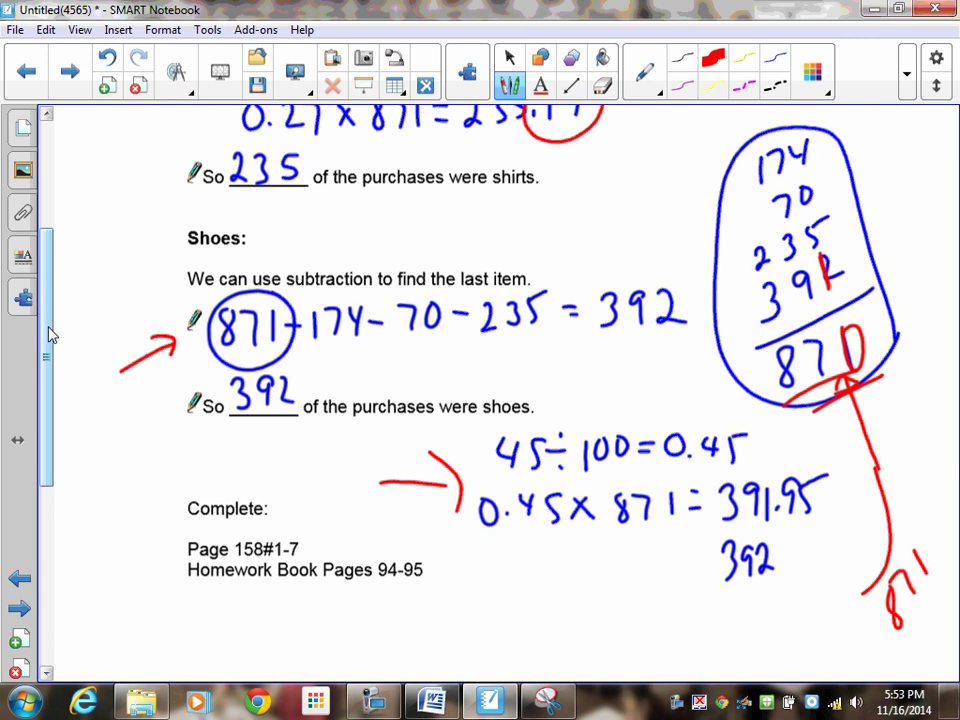
pyautogui.moveTo(128, 550)
pyautogui.mouseDown()
pyautogui.moveTo(166, 551)
pyautogui.moveTo(146, 565)
pyautogui.mouseUp()
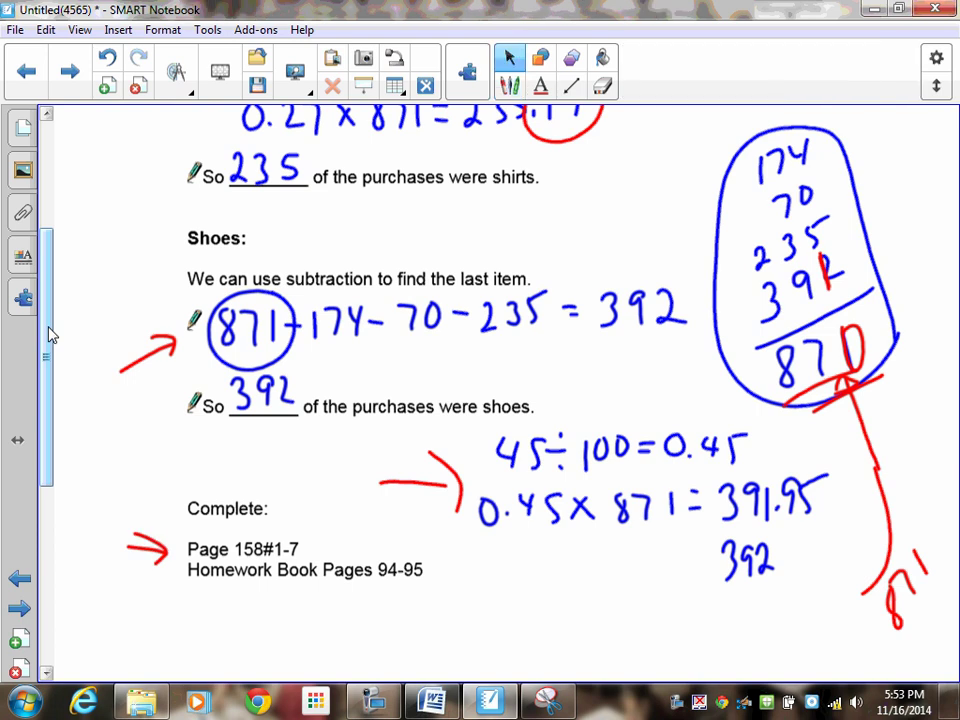
pyautogui.click(533, 705)
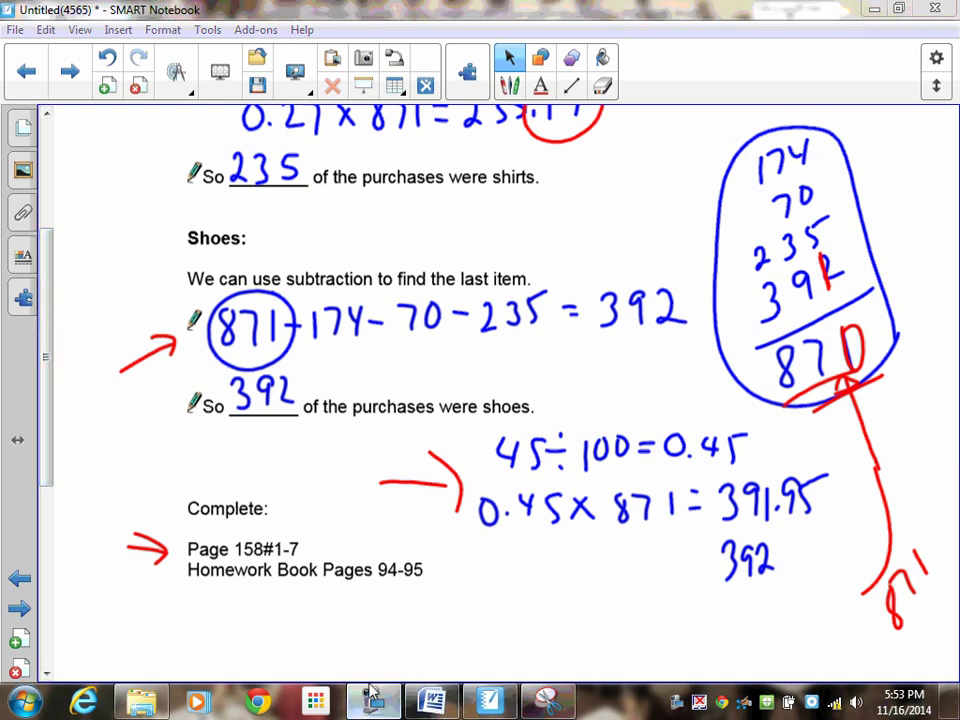